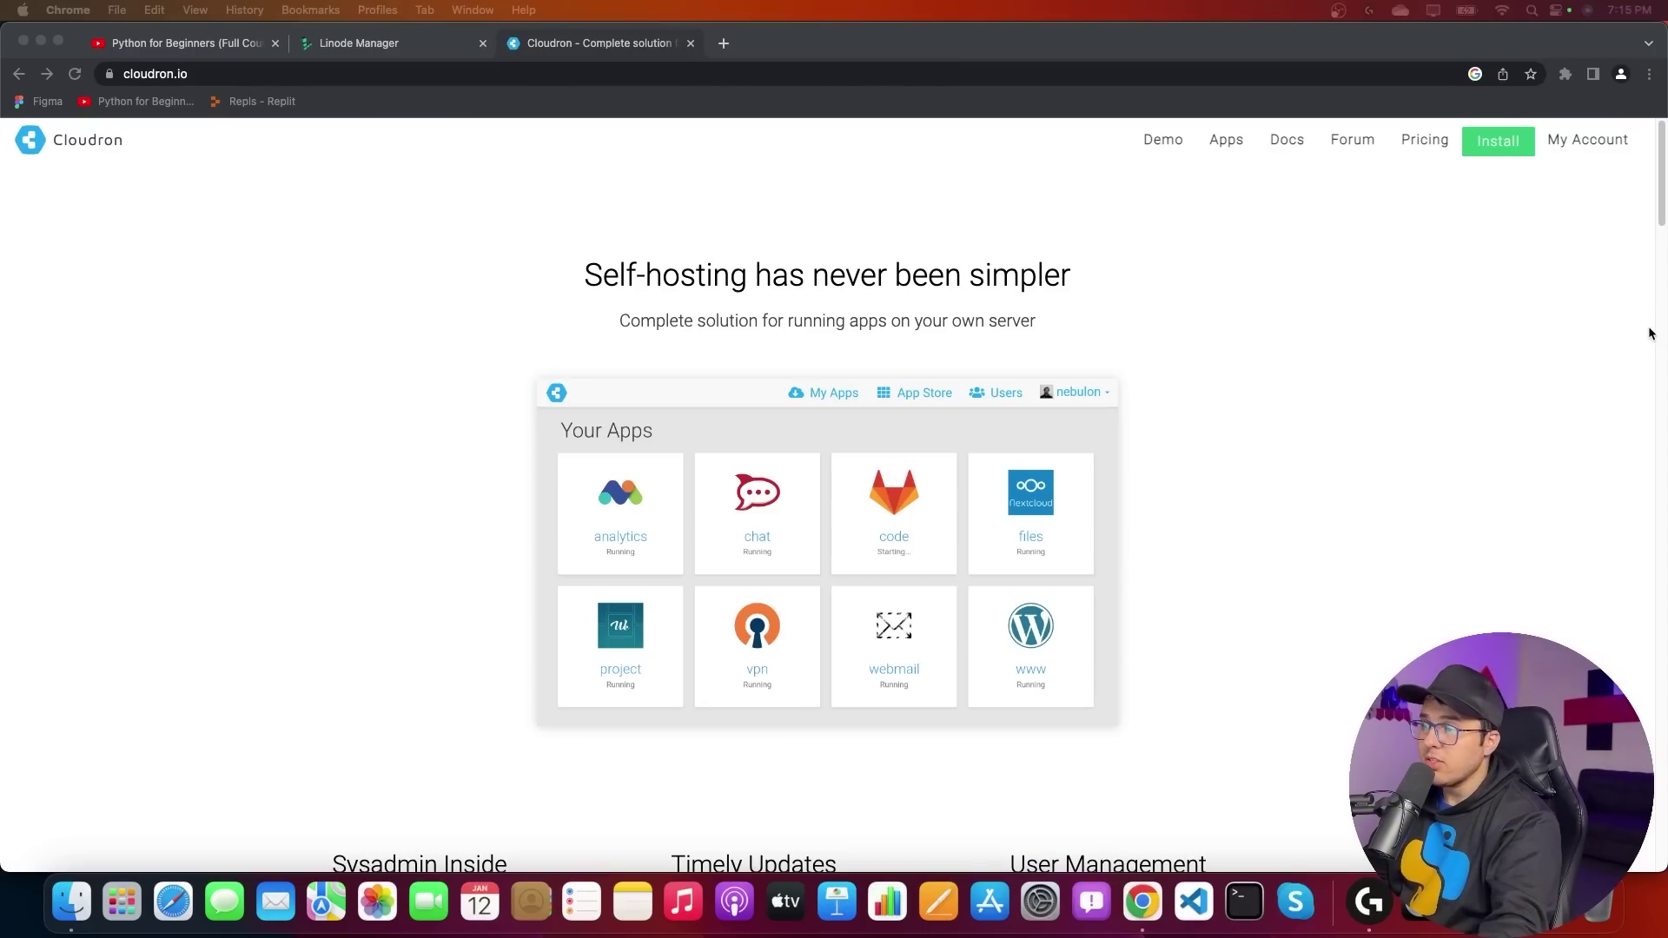
Look over the Cloudron homepage, switch to the Linode Manager tab and start creating a new Linode.
{"action": "scroll", "coordinate": [916, 577], "scroll_direction": "down", "scroll_amount": 7}
{"action": "scroll", "coordinate": [627, 414], "scroll_direction": "up", "scroll_amount": 1}
{"action": "key", "text": "ctrl+shift+Tab"}
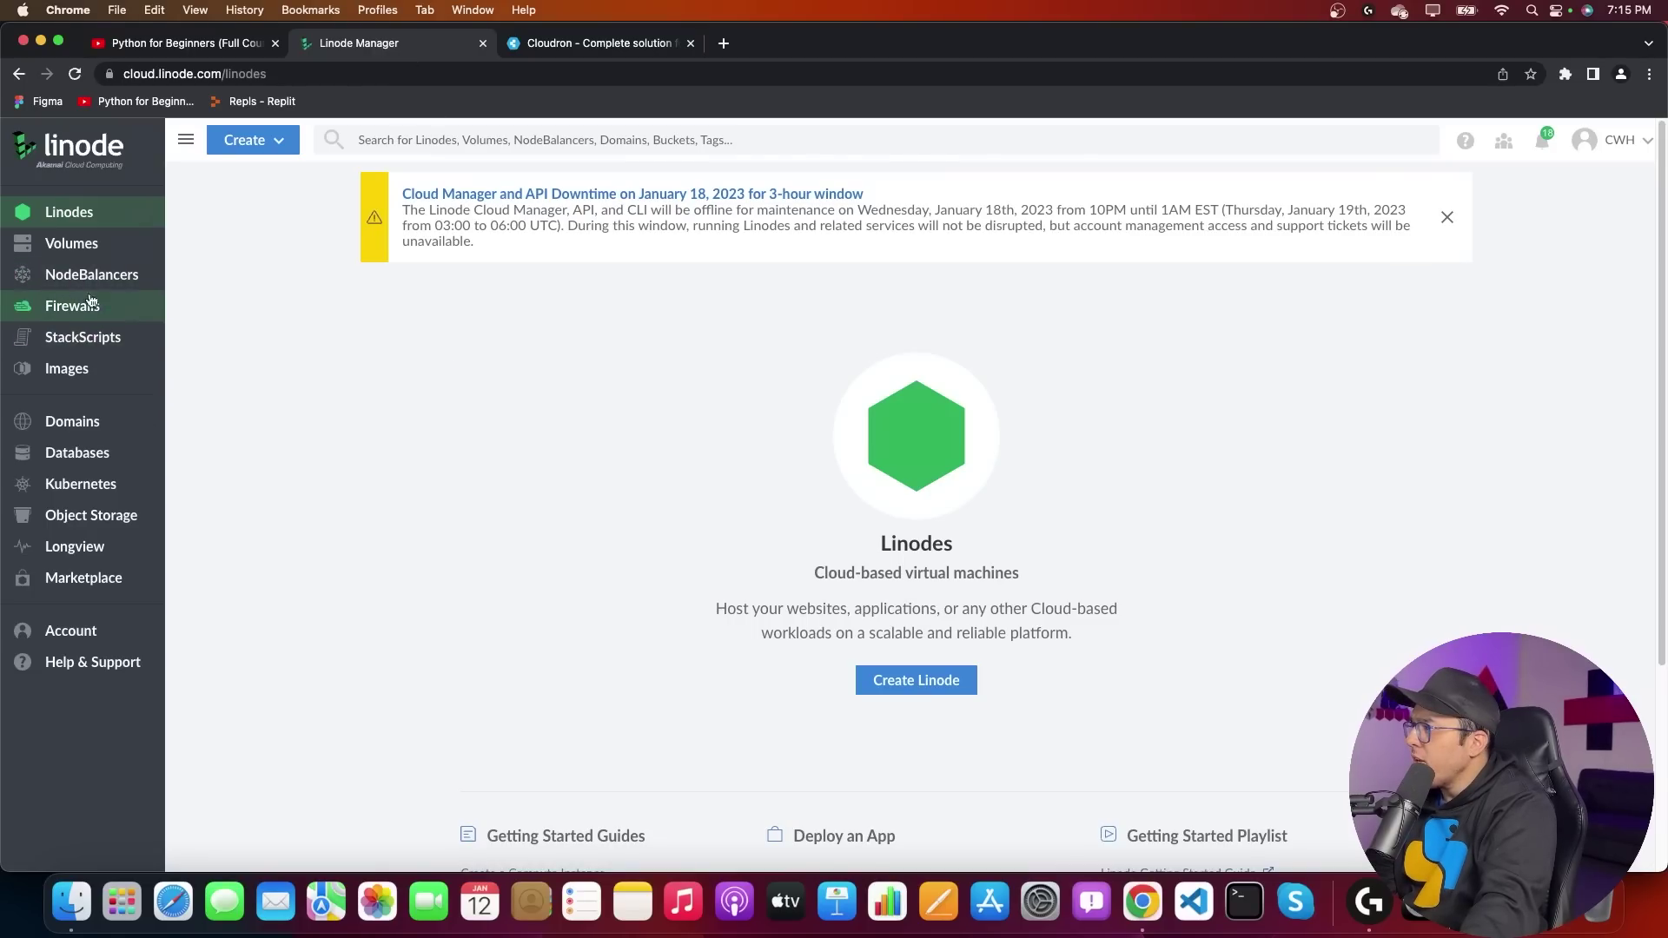
{"action": "left_click", "coordinate": [899, 680]}
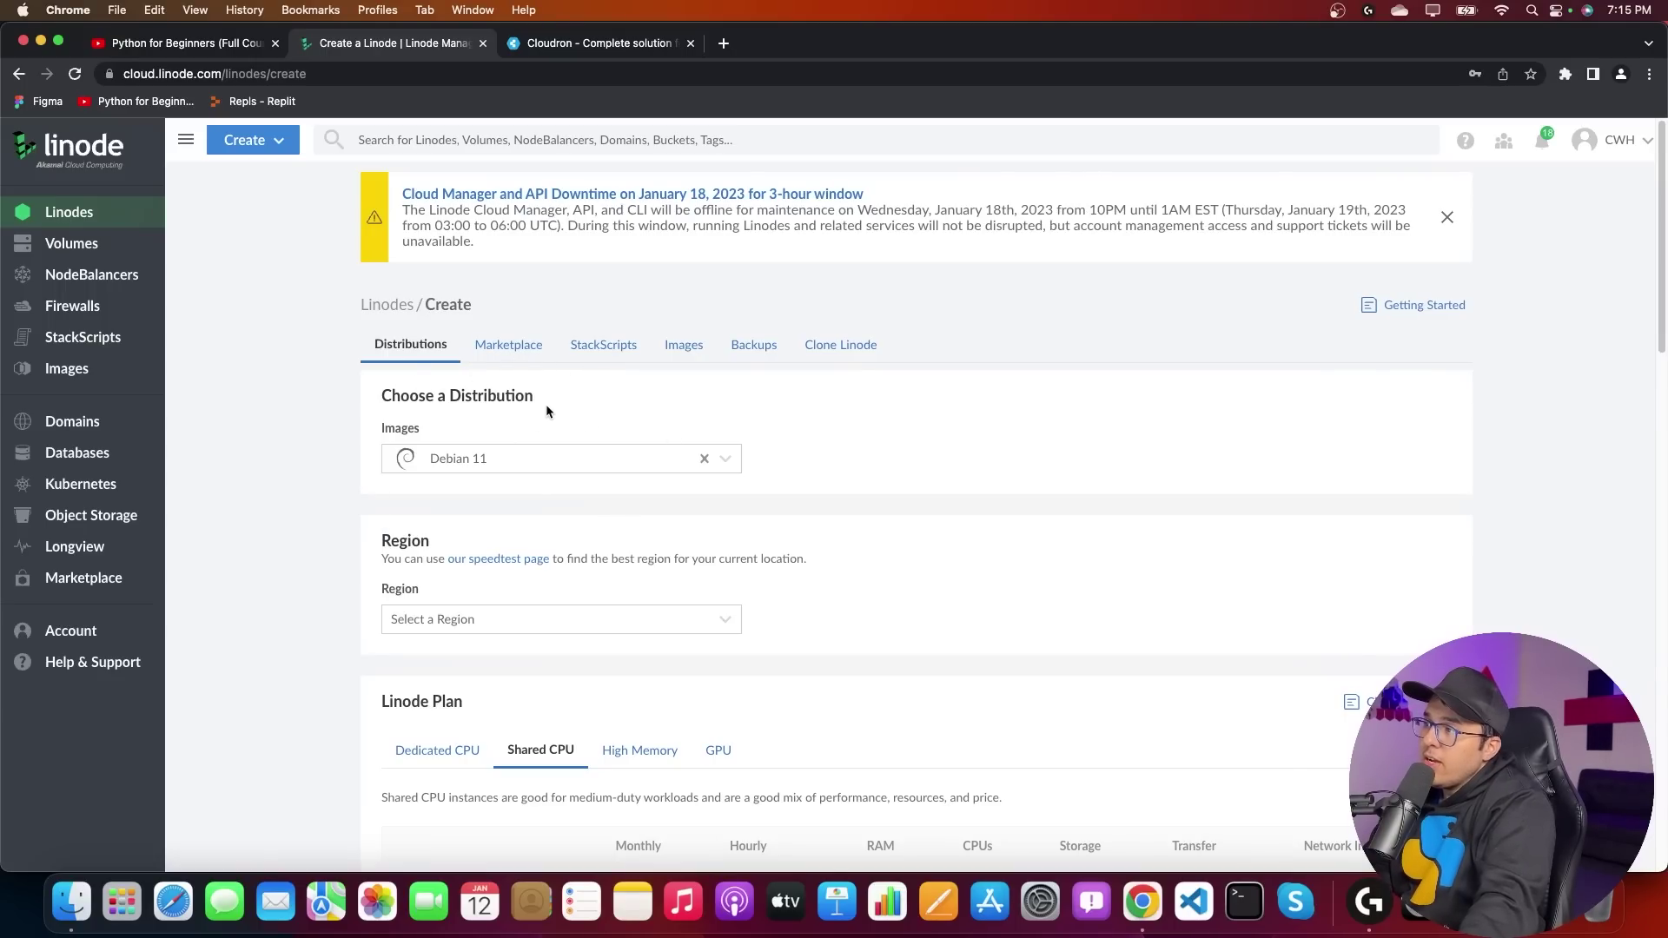
Browse the Linux distribution images offered for the new Linode.
{"action": "left_click", "coordinate": [503, 458]}
{"action": "scroll", "coordinate": [498, 630], "scroll_direction": "up", "scroll_amount": 3}
{"action": "scroll", "coordinate": [498, 630], "scroll_direction": "down", "scroll_amount": 15}
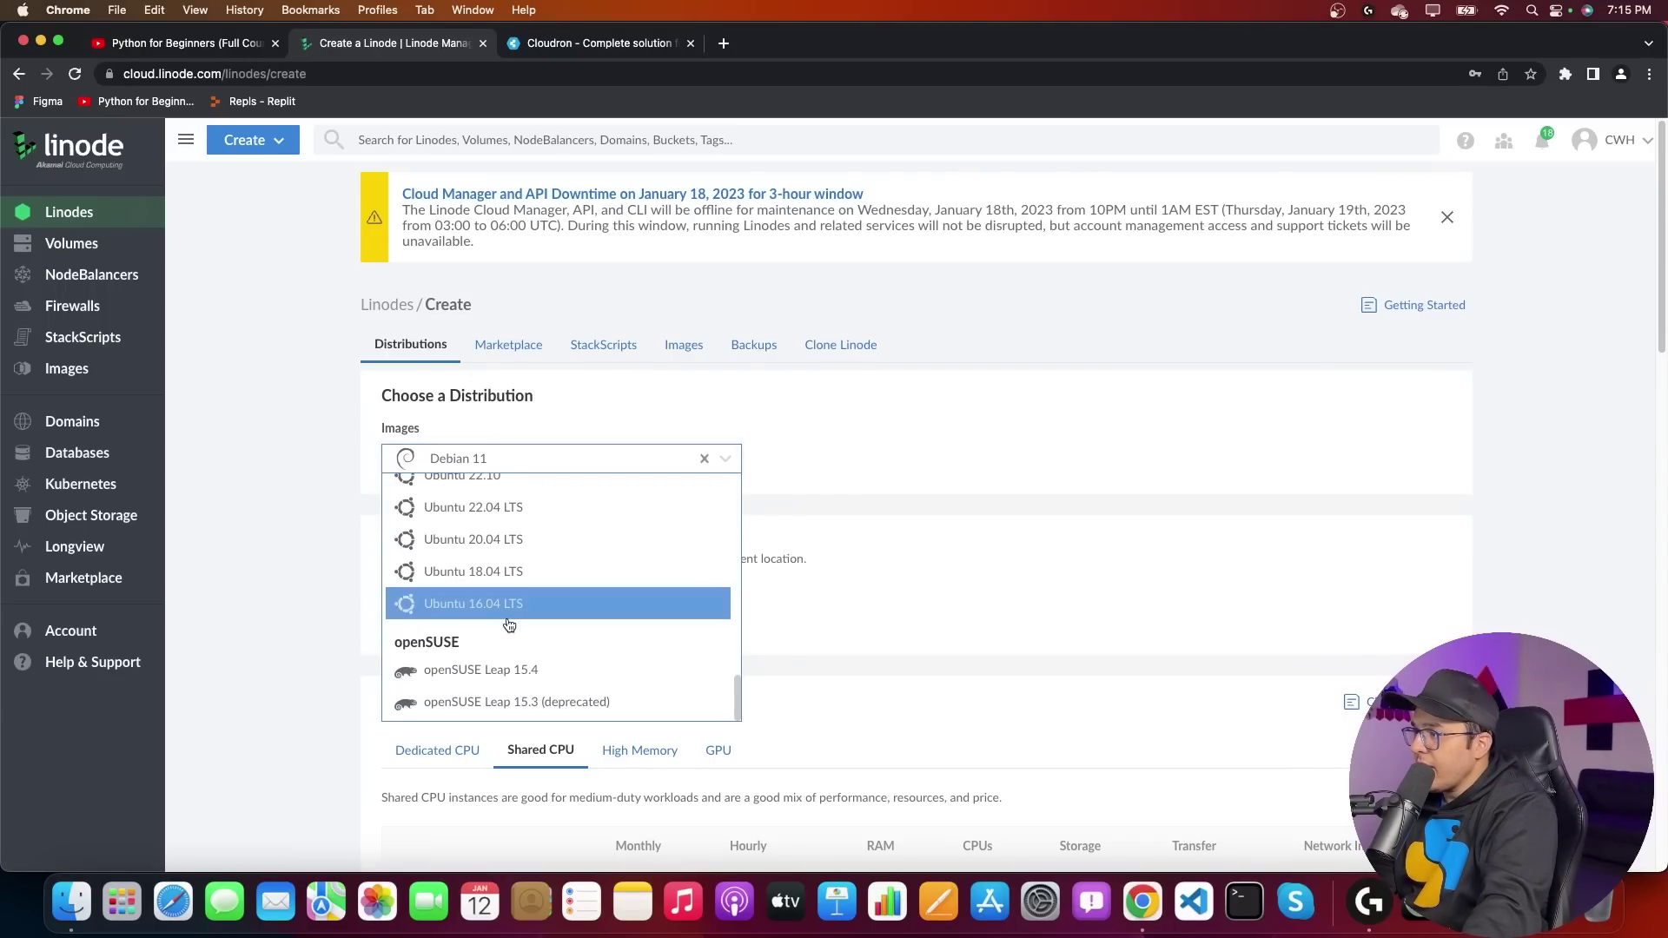
{"action": "scroll", "coordinate": [497, 634], "scroll_direction": "up", "scroll_amount": 5}
Browse the Marketplace apps for the new Linode and choose Cloudron as the app to deploy.
{"action": "left_click", "coordinate": [508, 344]}
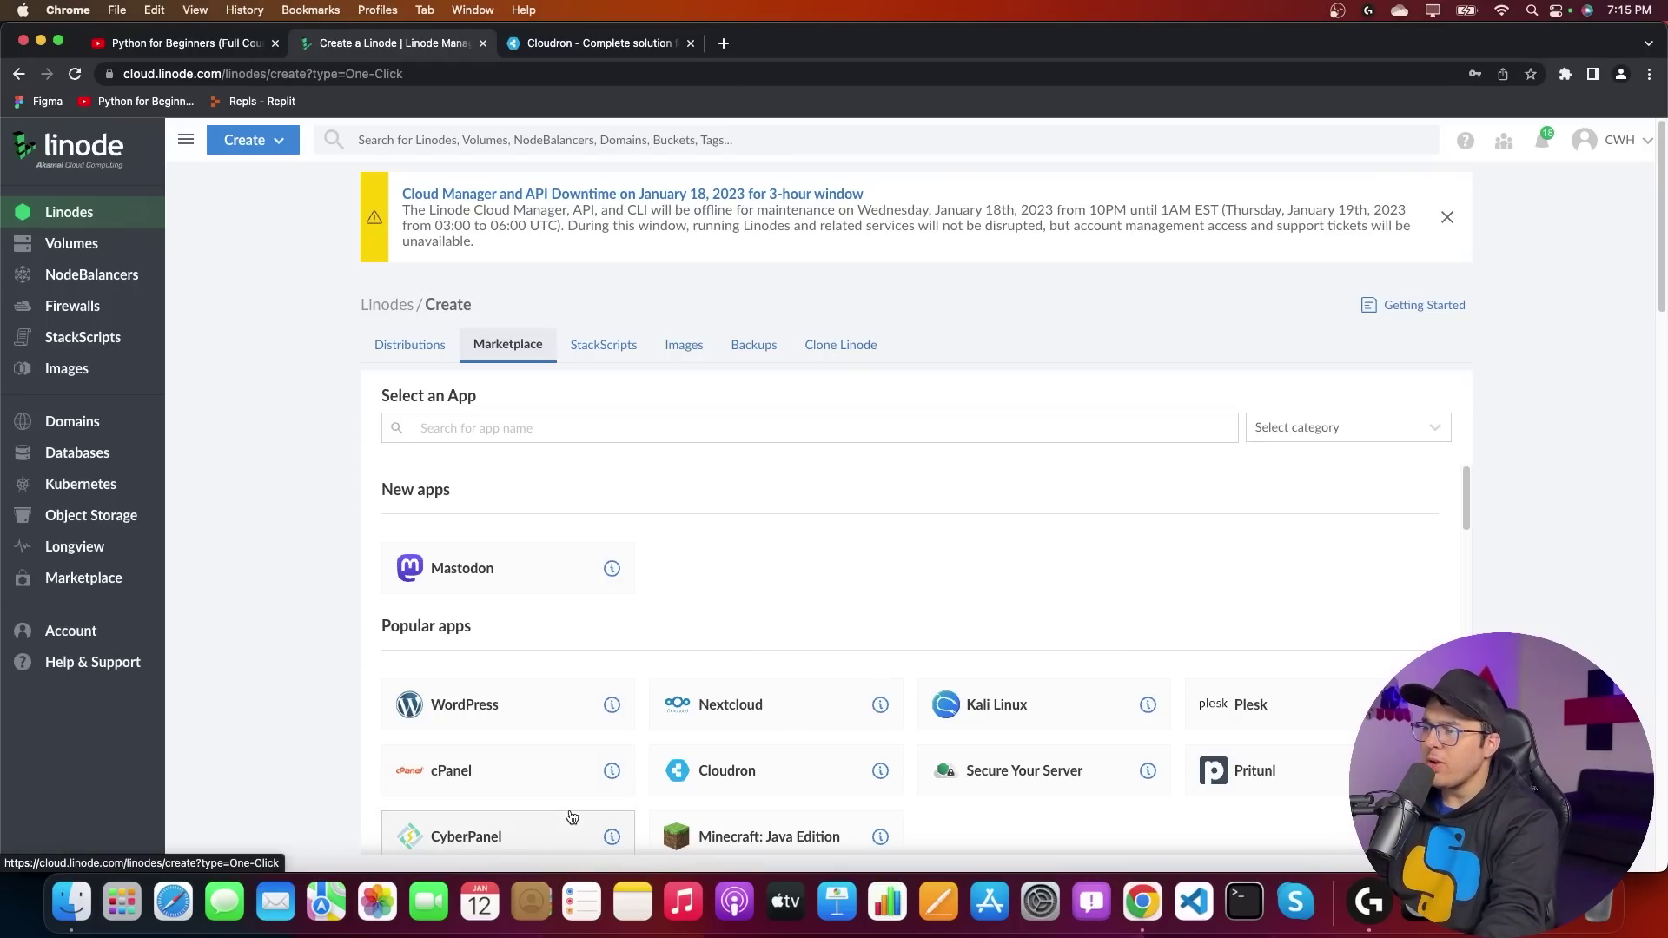
{"action": "scroll", "coordinate": [564, 782], "scroll_direction": "down", "scroll_amount": 5}
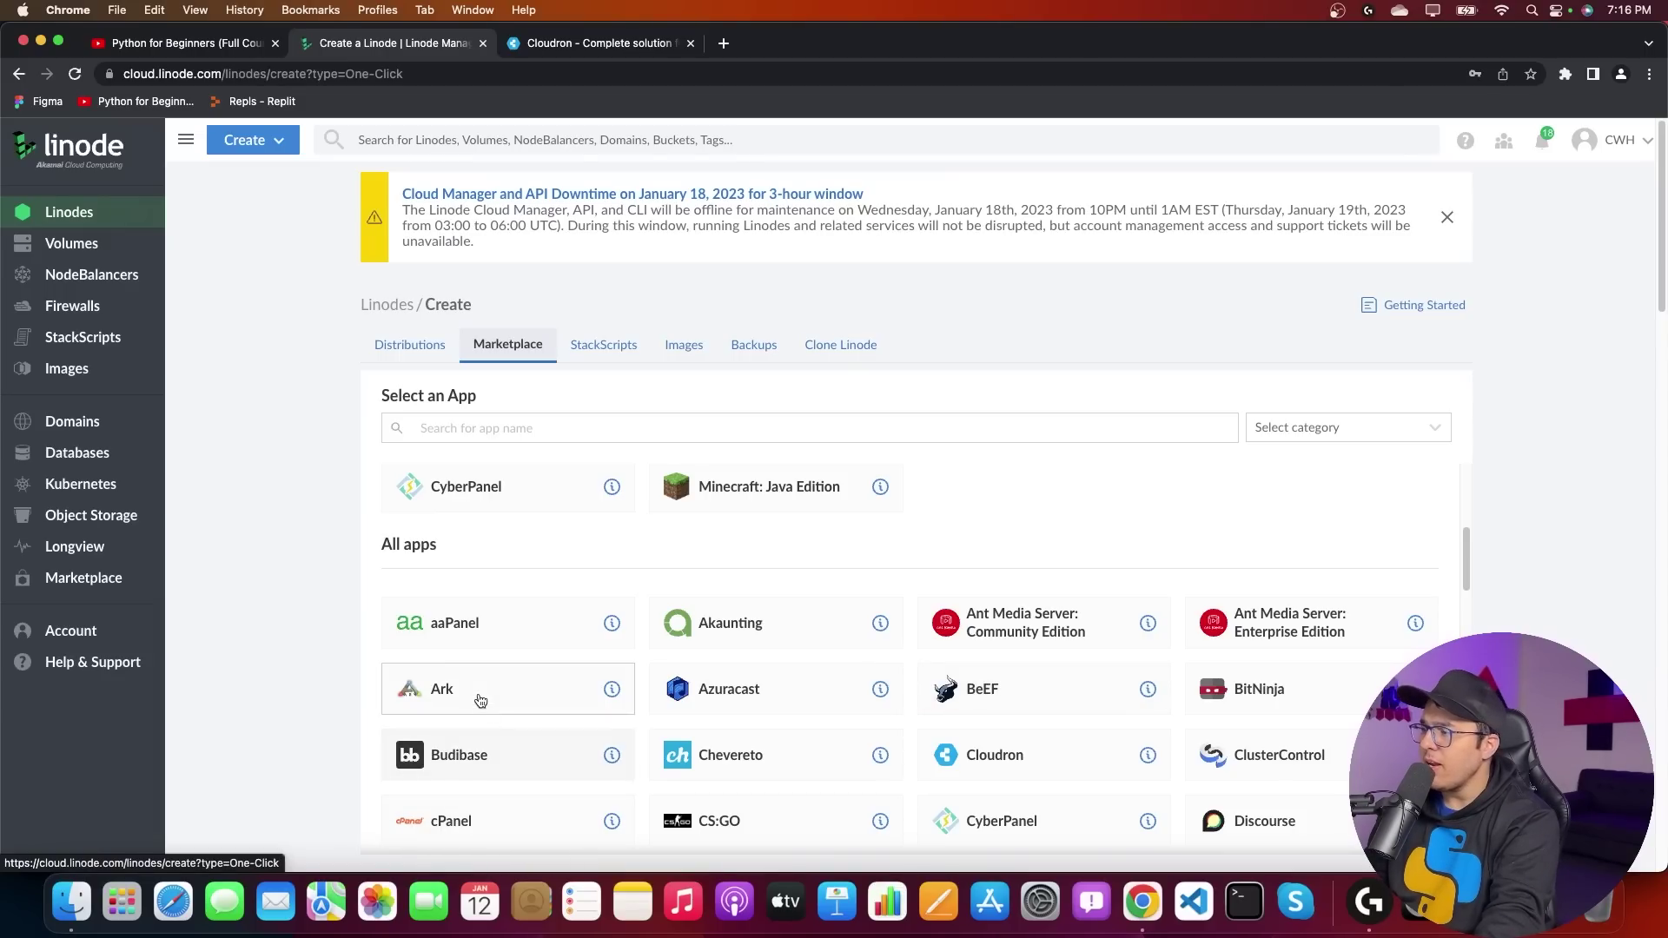
{"action": "scroll", "coordinate": [755, 721], "scroll_direction": "down", "scroll_amount": 5}
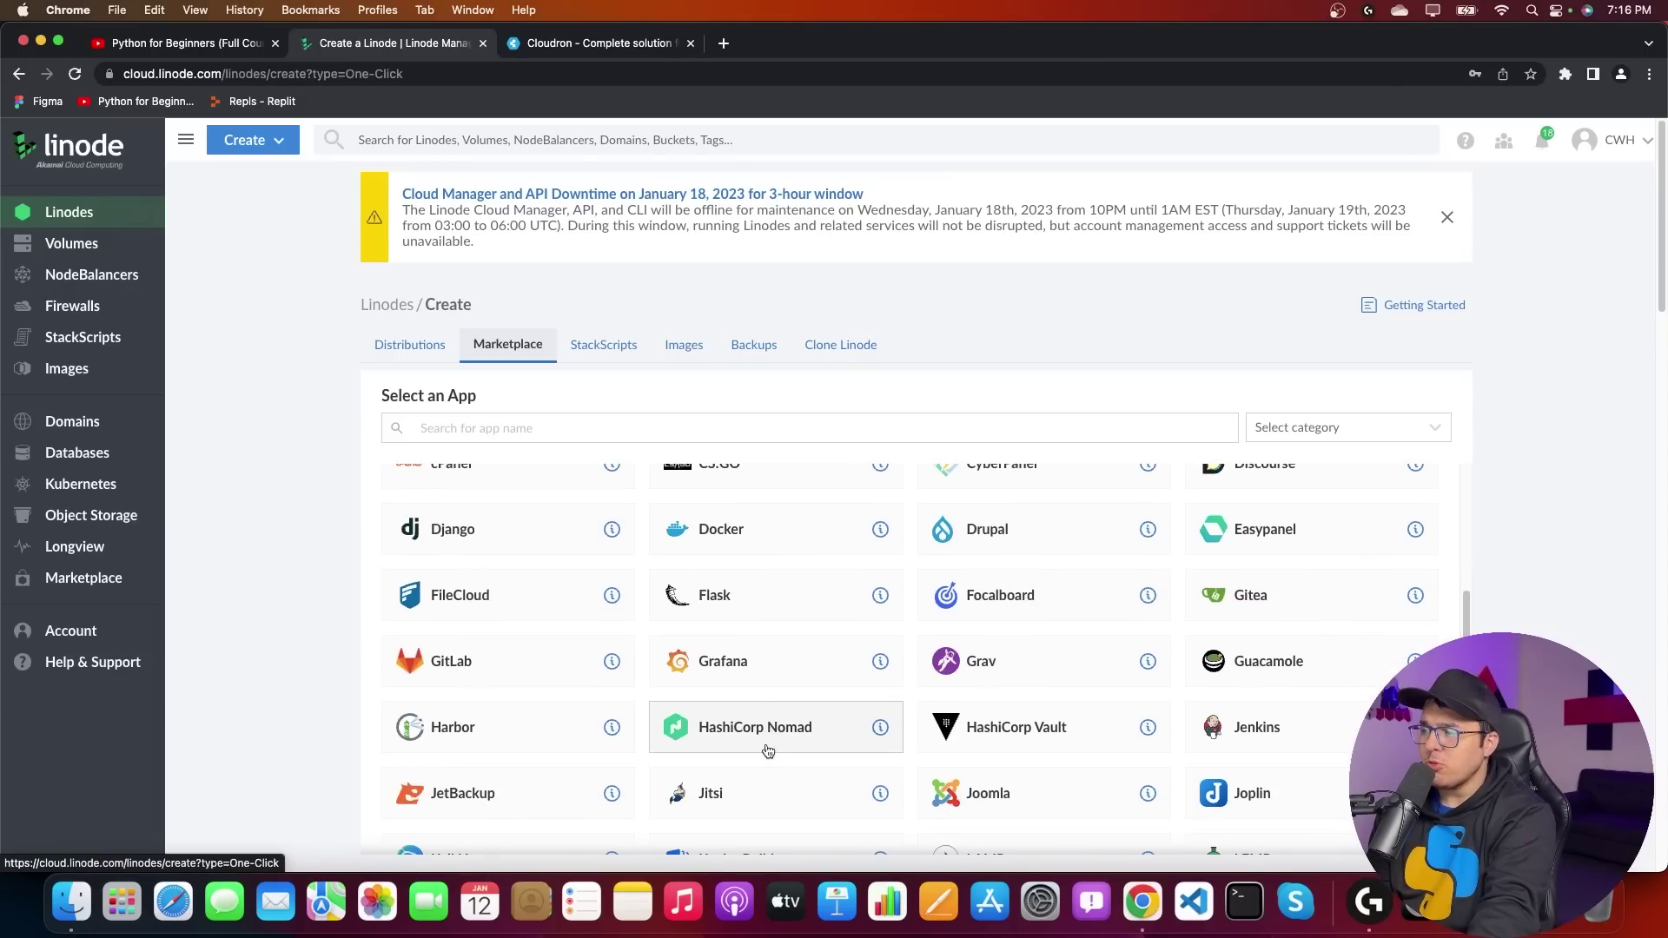
{"action": "scroll", "coordinate": [860, 758], "scroll_direction": "up", "scroll_amount": 10}
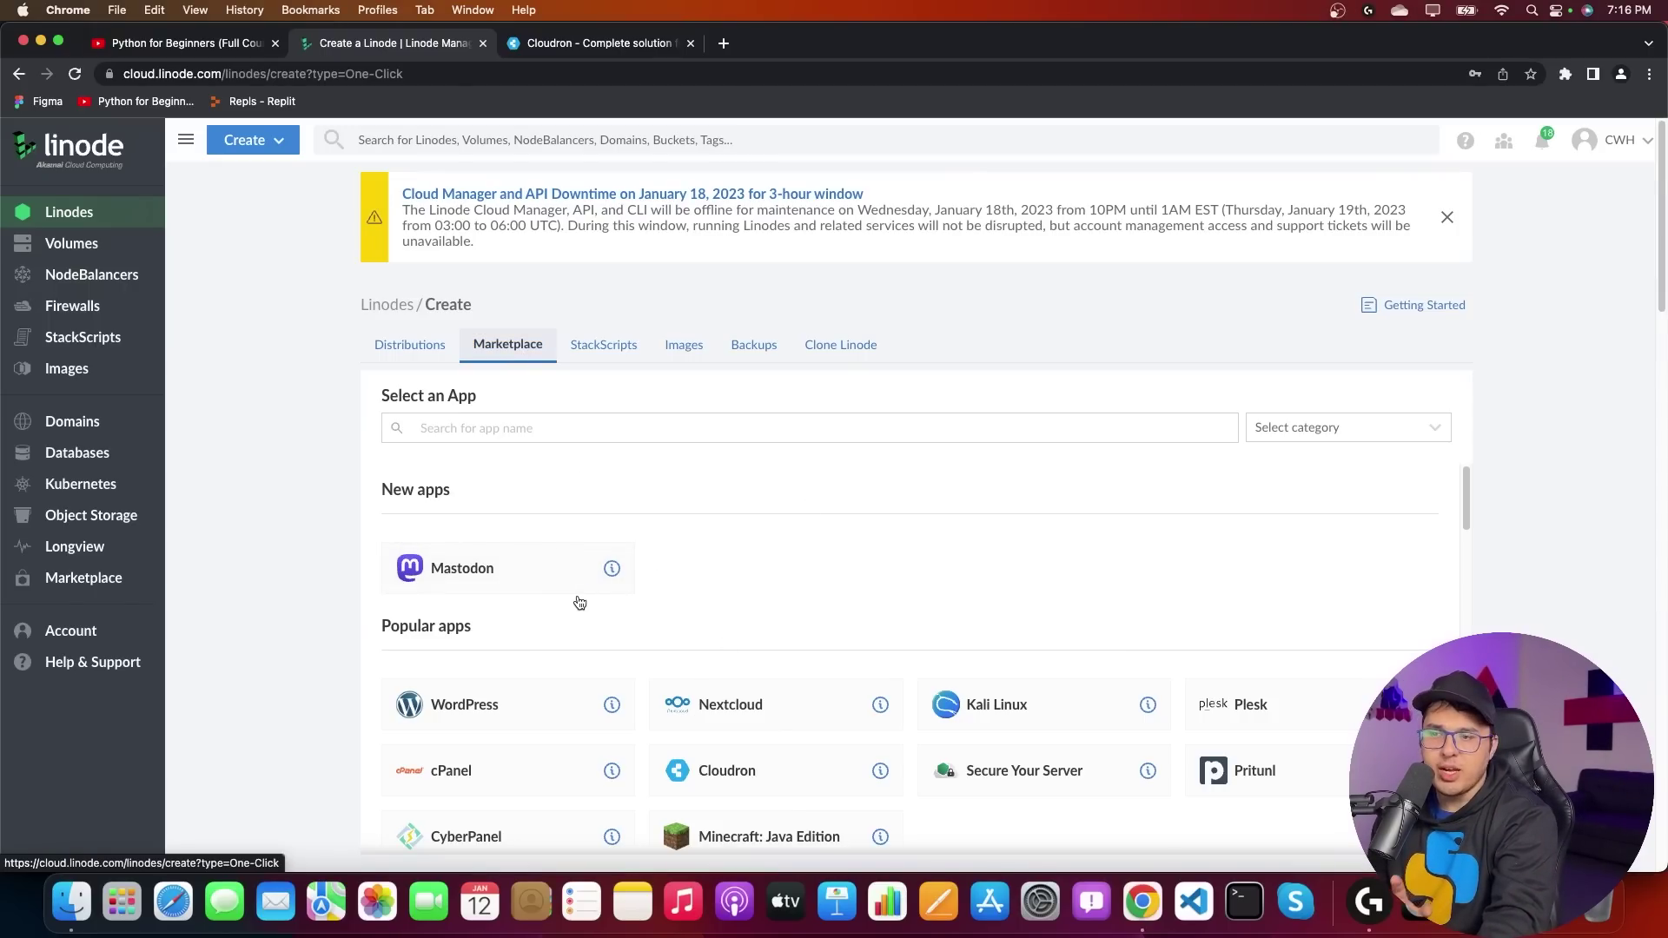
{"action": "scroll", "coordinate": [499, 591], "scroll_direction": "down", "scroll_amount": 3}
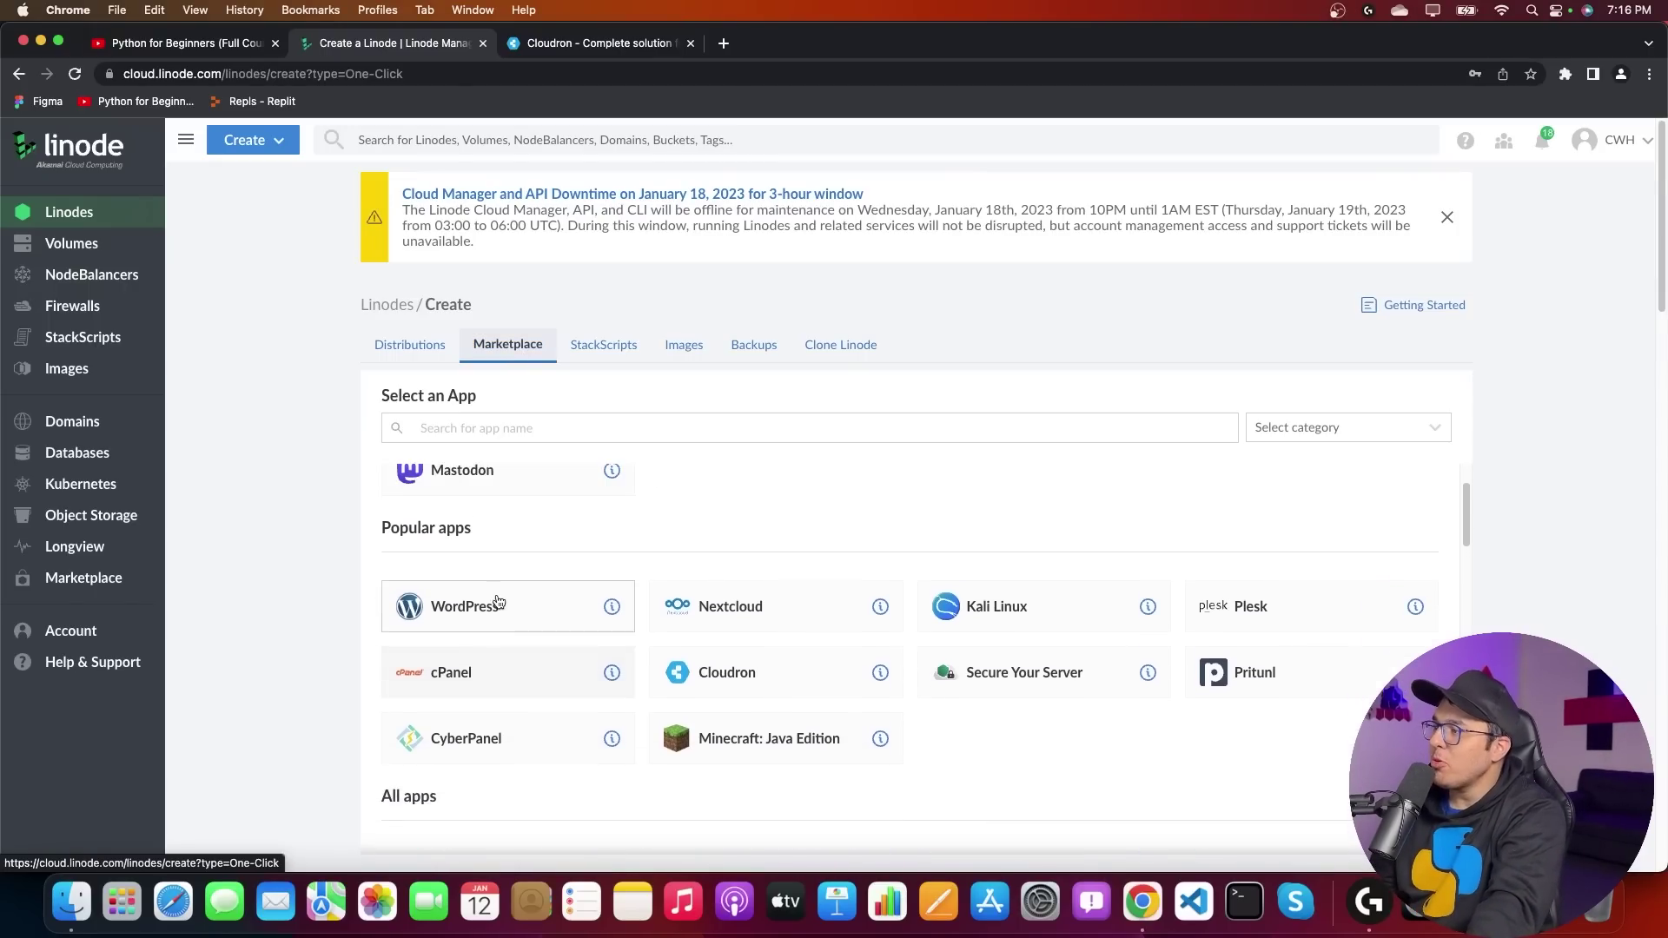
{"action": "scroll", "coordinate": [498, 599], "scroll_direction": "up", "scroll_amount": 3}
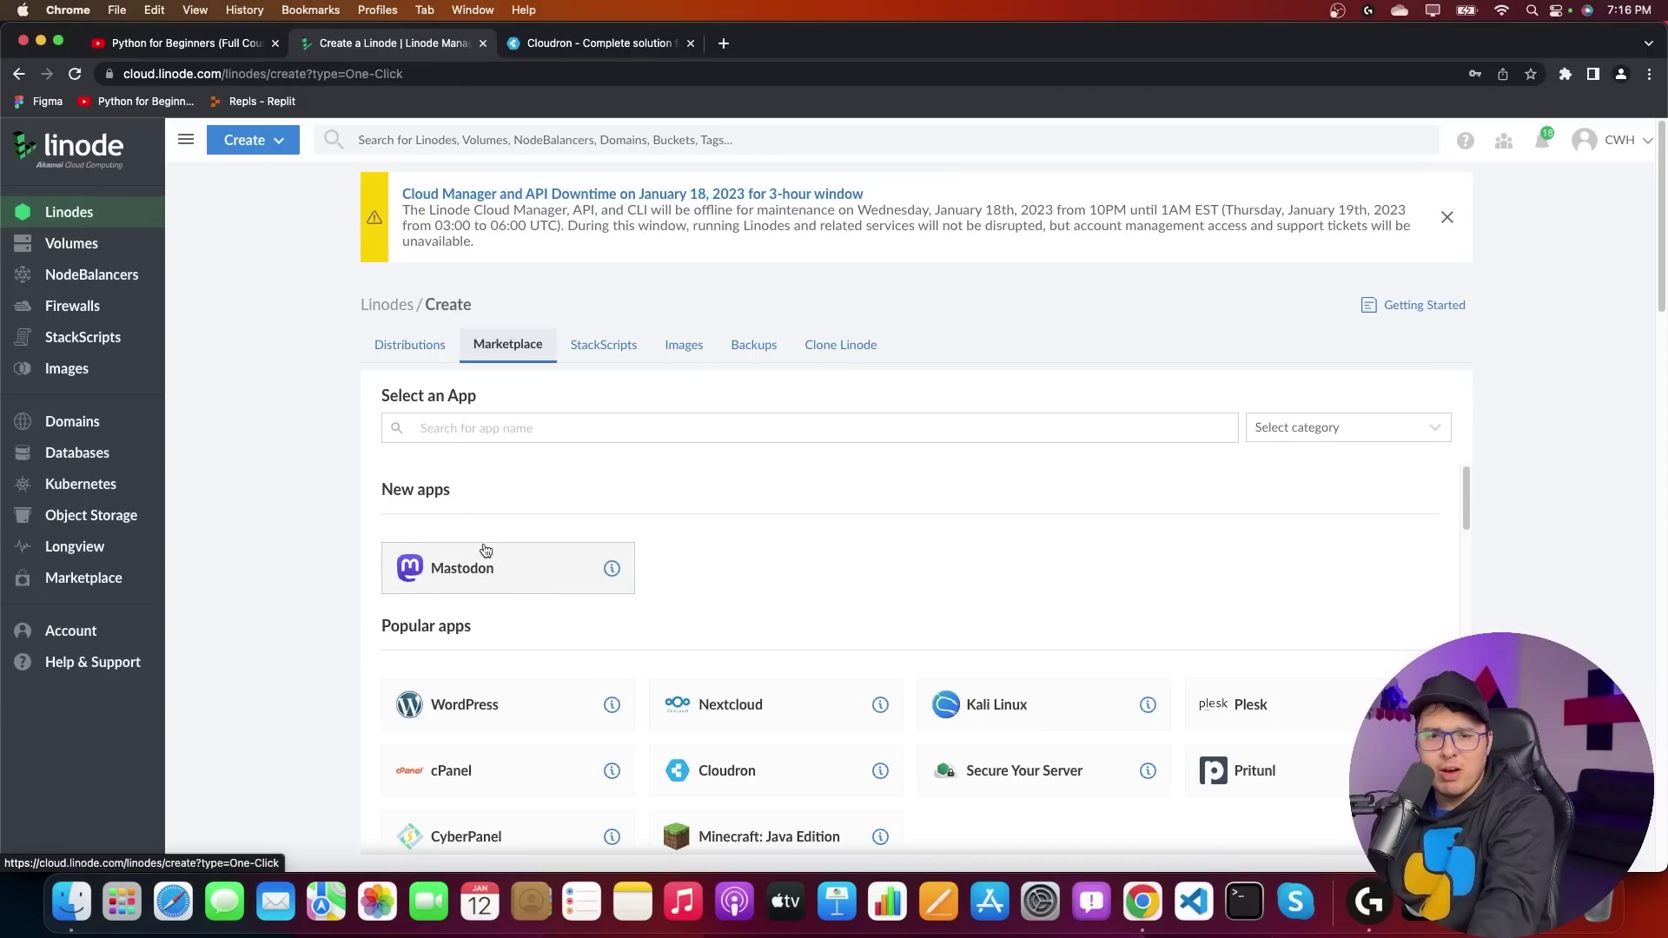
{"action": "left_click", "coordinate": [738, 769]}
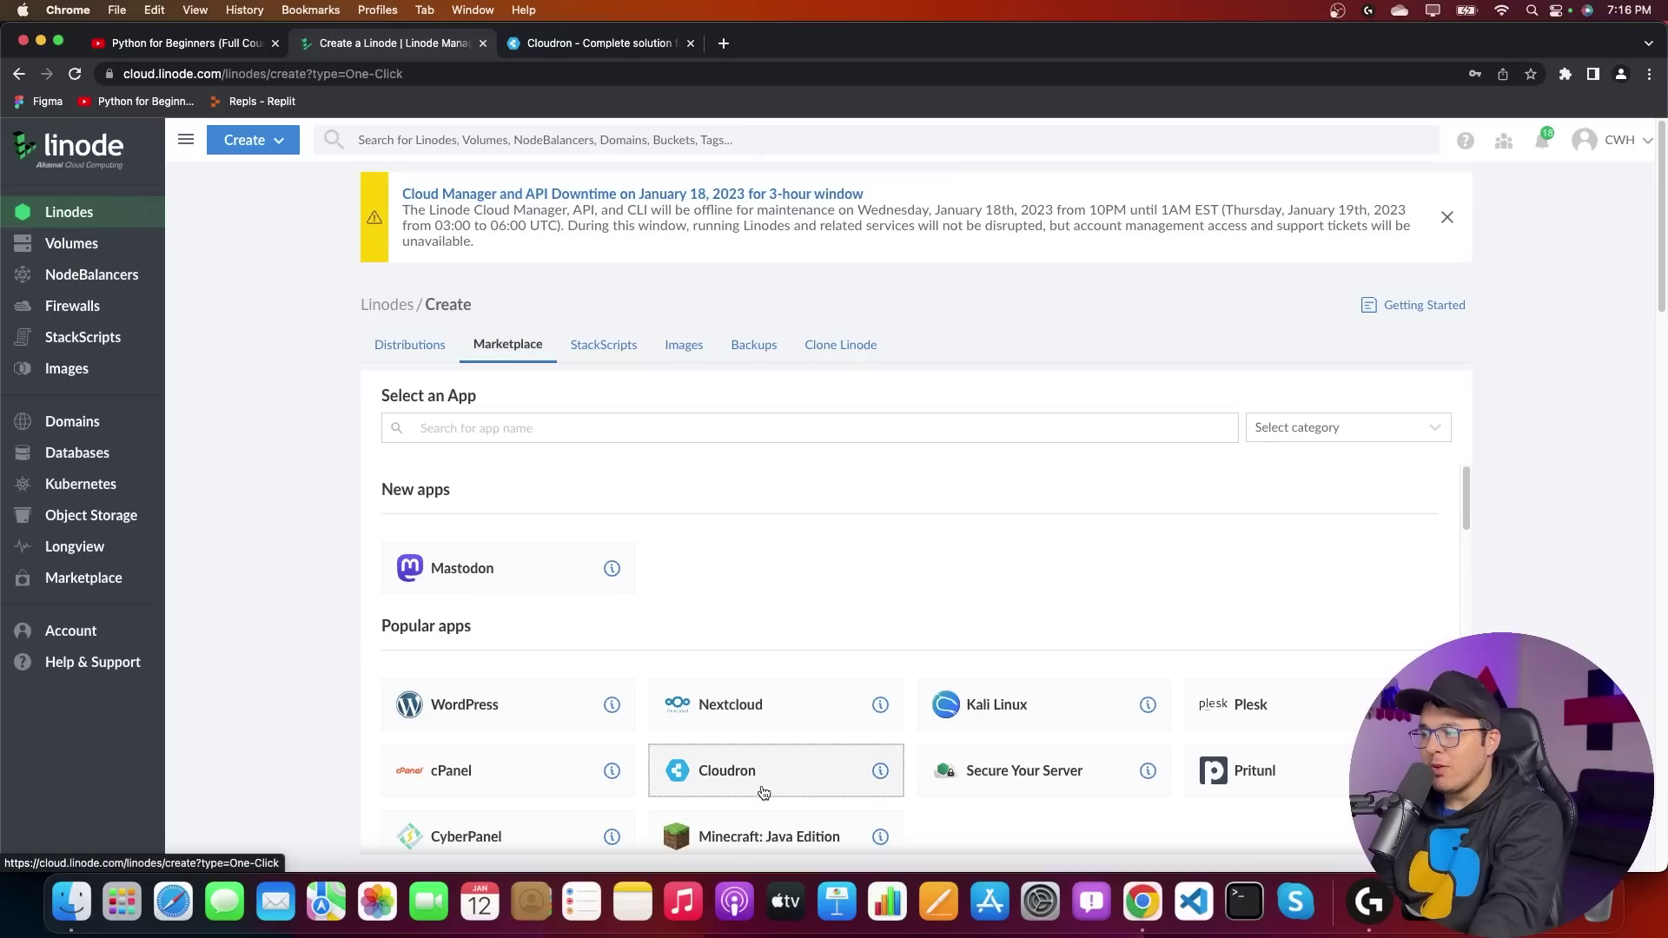
Set the region of the Cloudron Linode to Atlanta, GA (us-southeast).
{"action": "scroll", "coordinate": [754, 705], "scroll_direction": "down", "scroll_amount": 4}
{"action": "scroll", "coordinate": [747, 694], "scroll_direction": "up", "scroll_amount": 2}
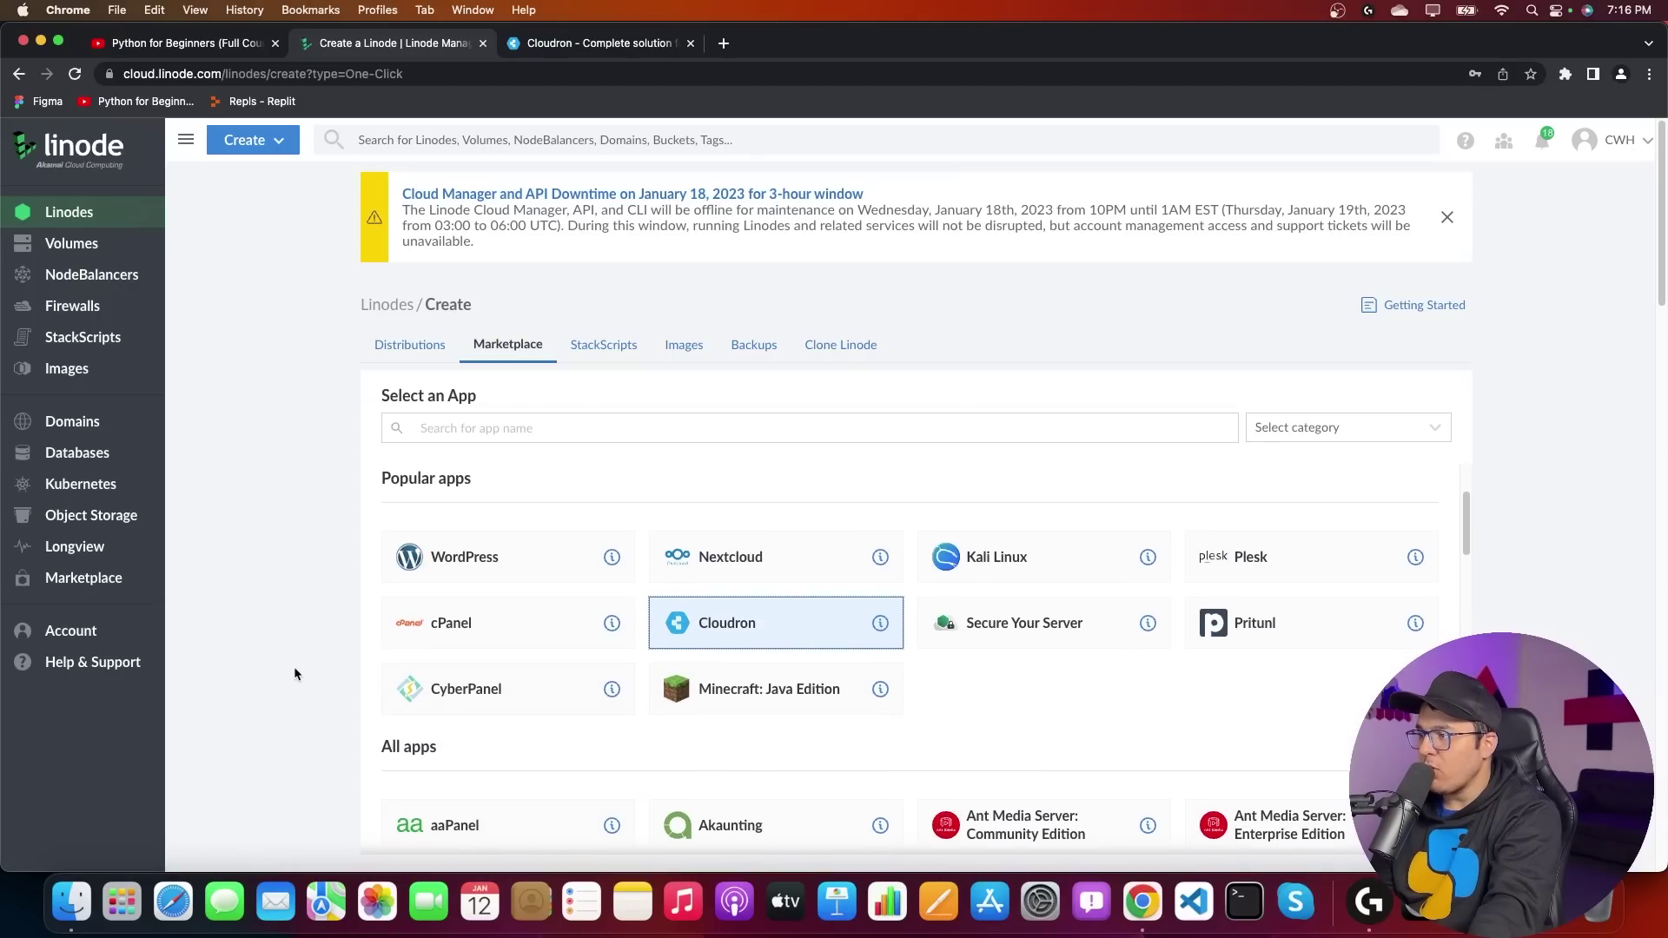
{"action": "scroll", "coordinate": [291, 665], "scroll_direction": "down", "scroll_amount": 2}
{"action": "scroll", "coordinate": [293, 665], "scroll_direction": "down", "scroll_amount": 4}
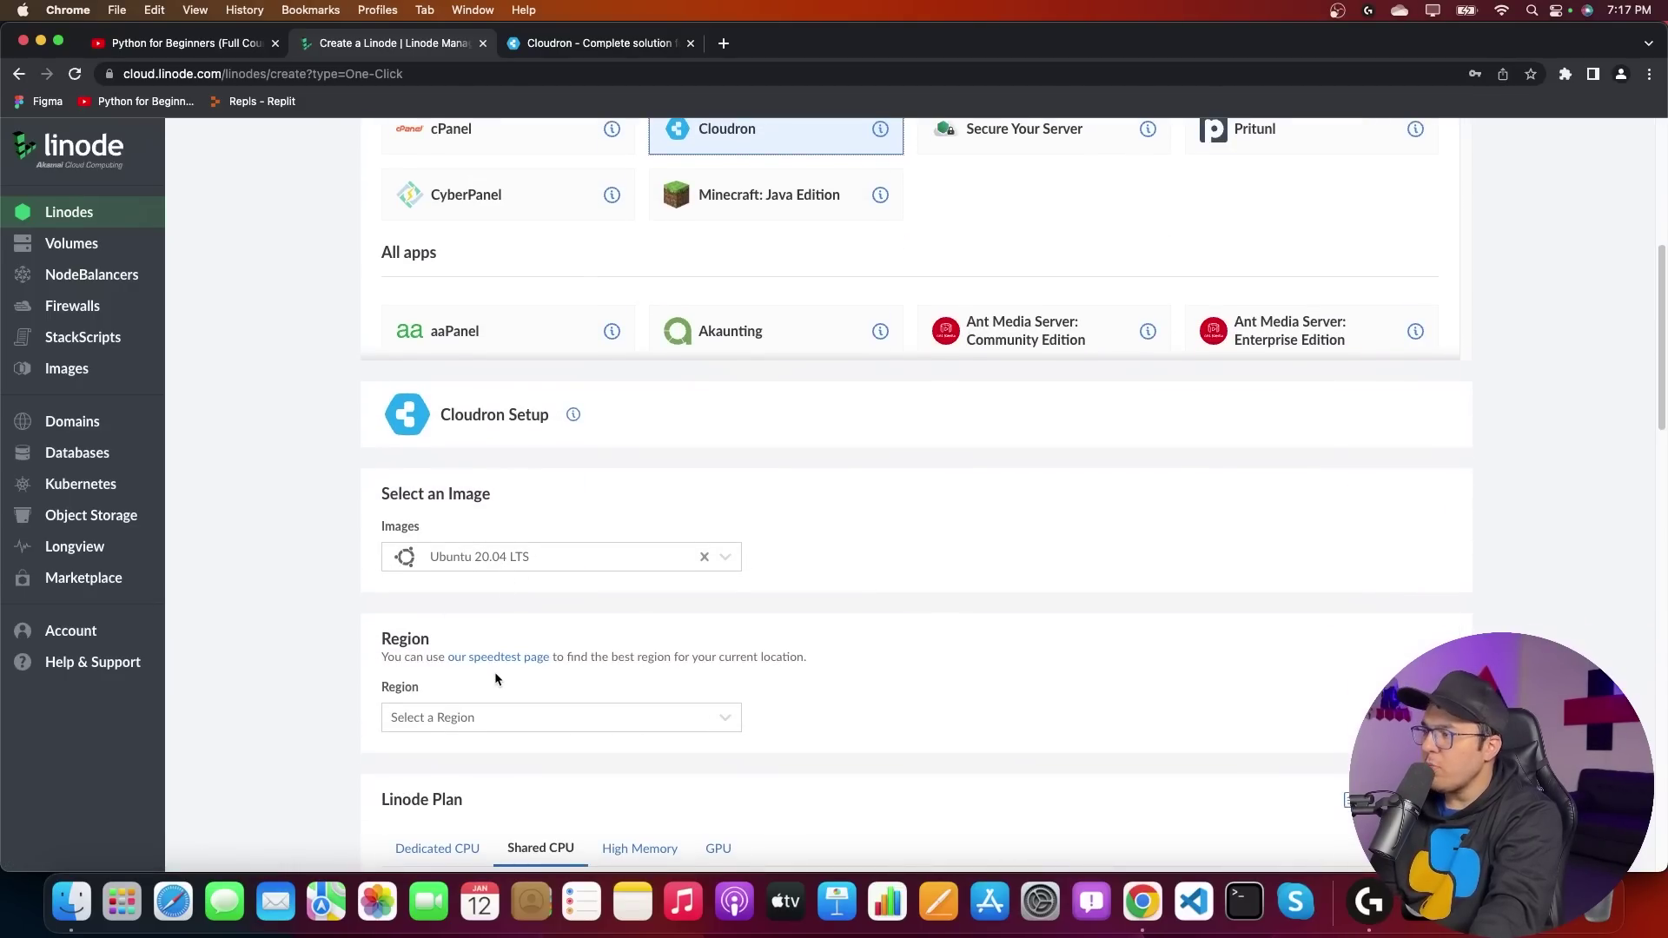
{"action": "scroll", "coordinate": [495, 673], "scroll_direction": "down", "scroll_amount": 1}
{"action": "left_click", "coordinate": [495, 695]}
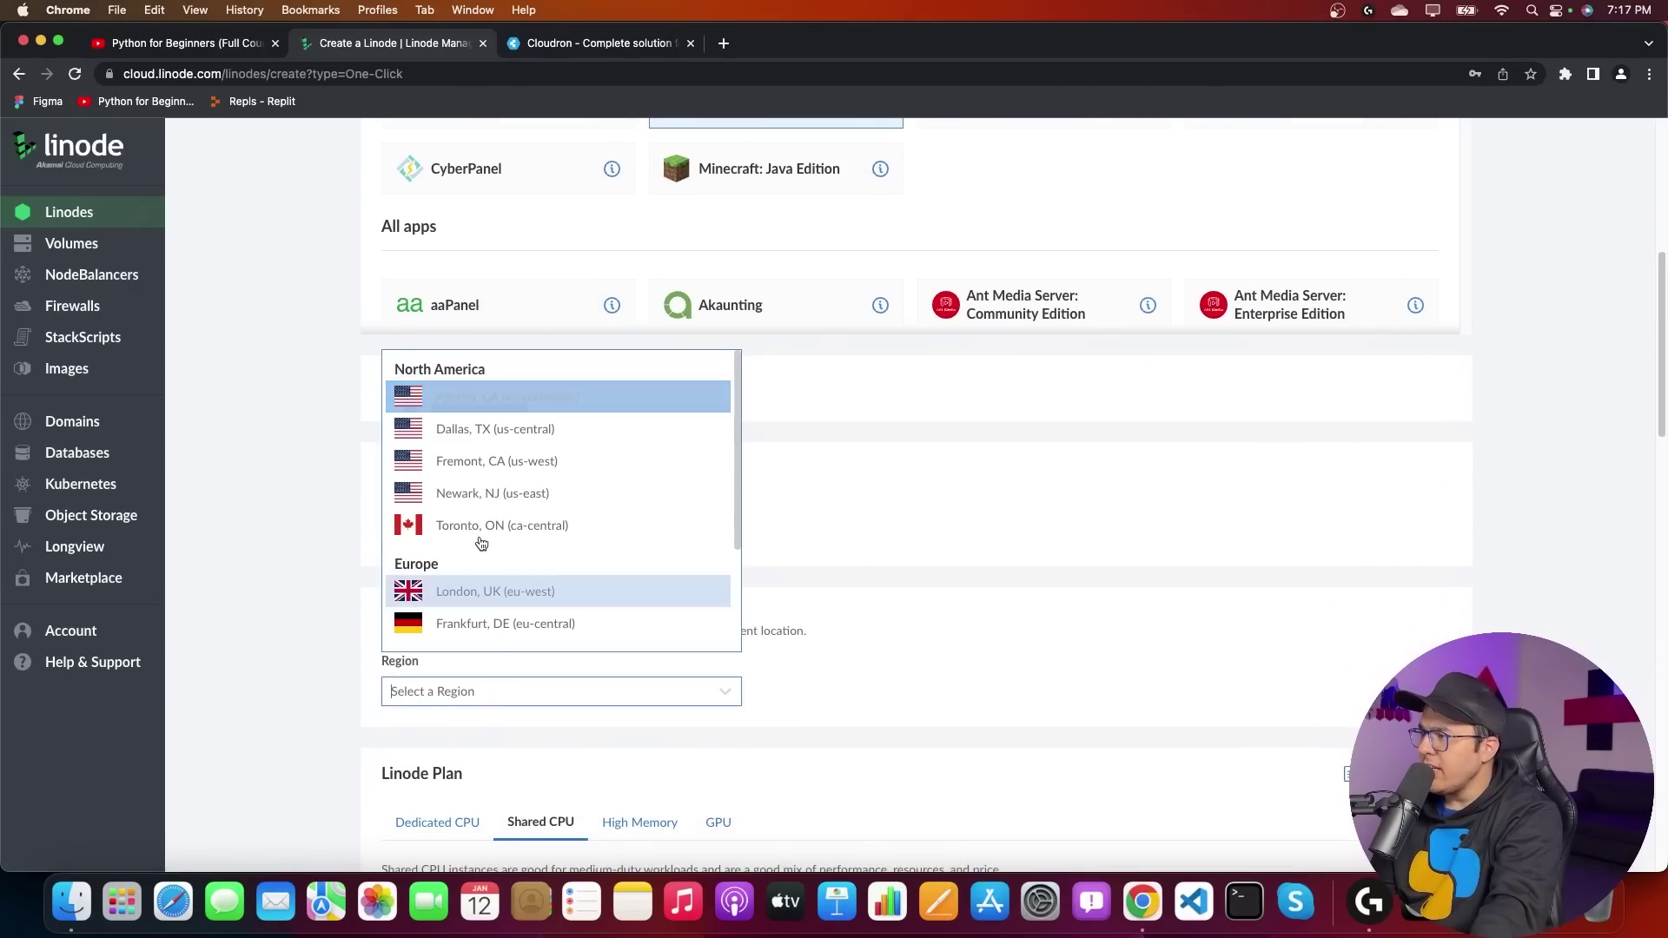
{"action": "left_click", "coordinate": [504, 409]}
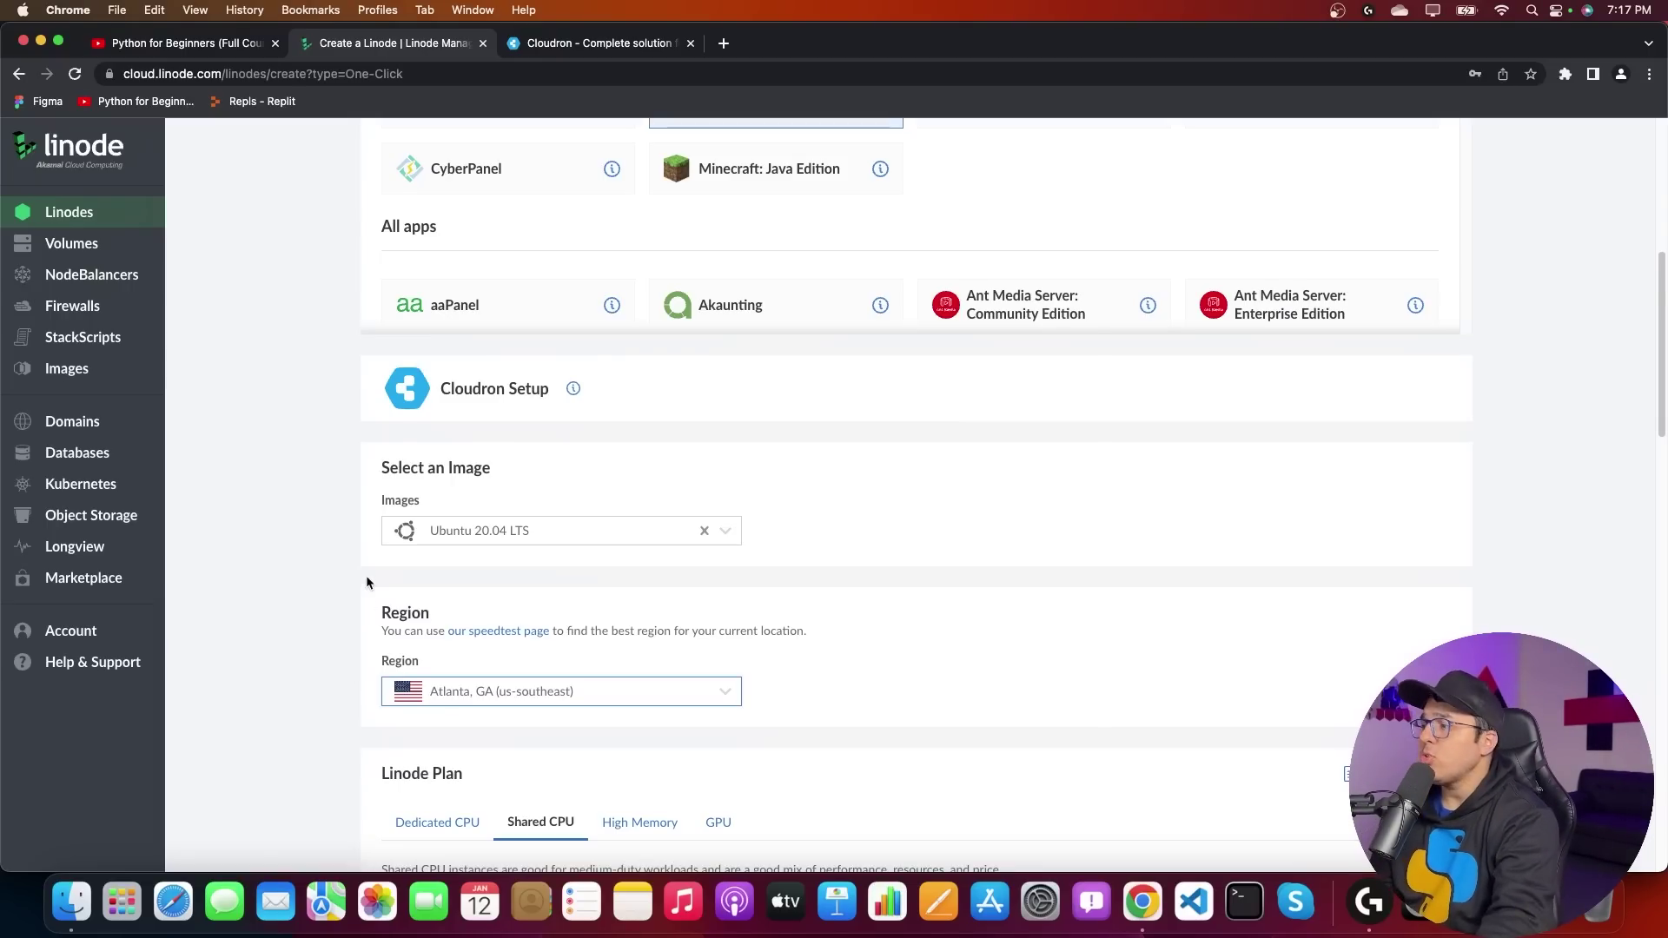
Choose the Nanode 1 GB plan from the Shared CPU plans.
{"action": "scroll", "coordinate": [366, 582], "scroll_direction": "down", "scroll_amount": 5}
{"action": "left_click", "coordinate": [461, 409]}
{"action": "left_click", "coordinate": [542, 407]}
{"action": "left_click", "coordinate": [405, 542]}
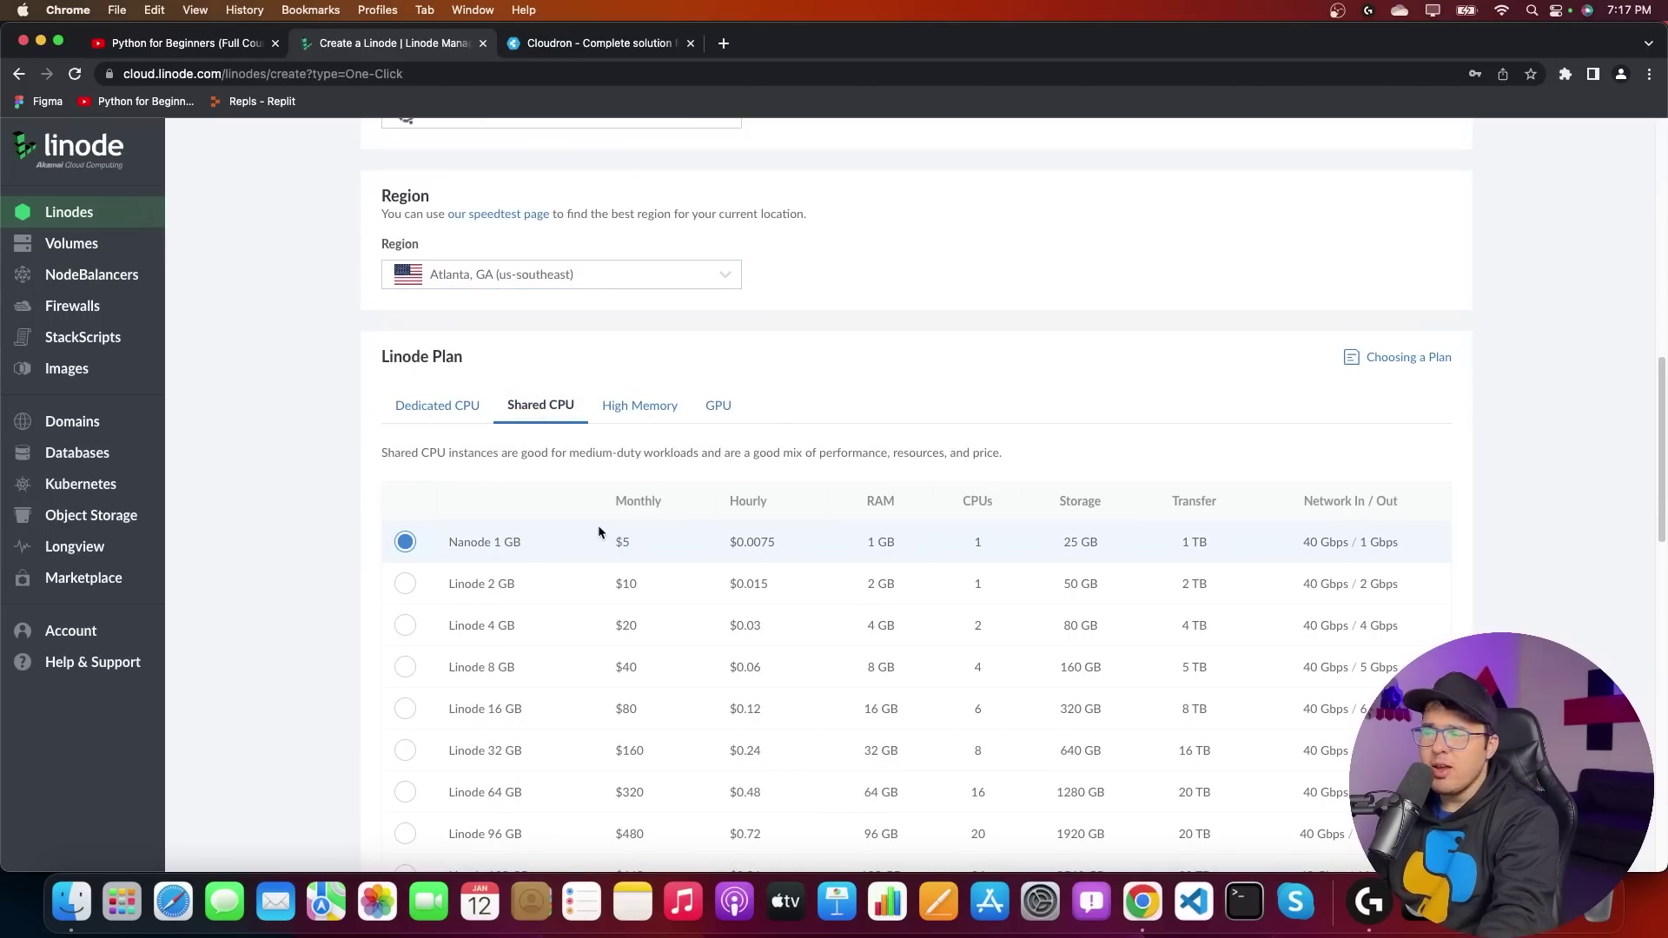
Add the existing tag CWH to the new Linode.
{"action": "scroll", "coordinate": [599, 530], "scroll_direction": "down", "scroll_amount": 7}
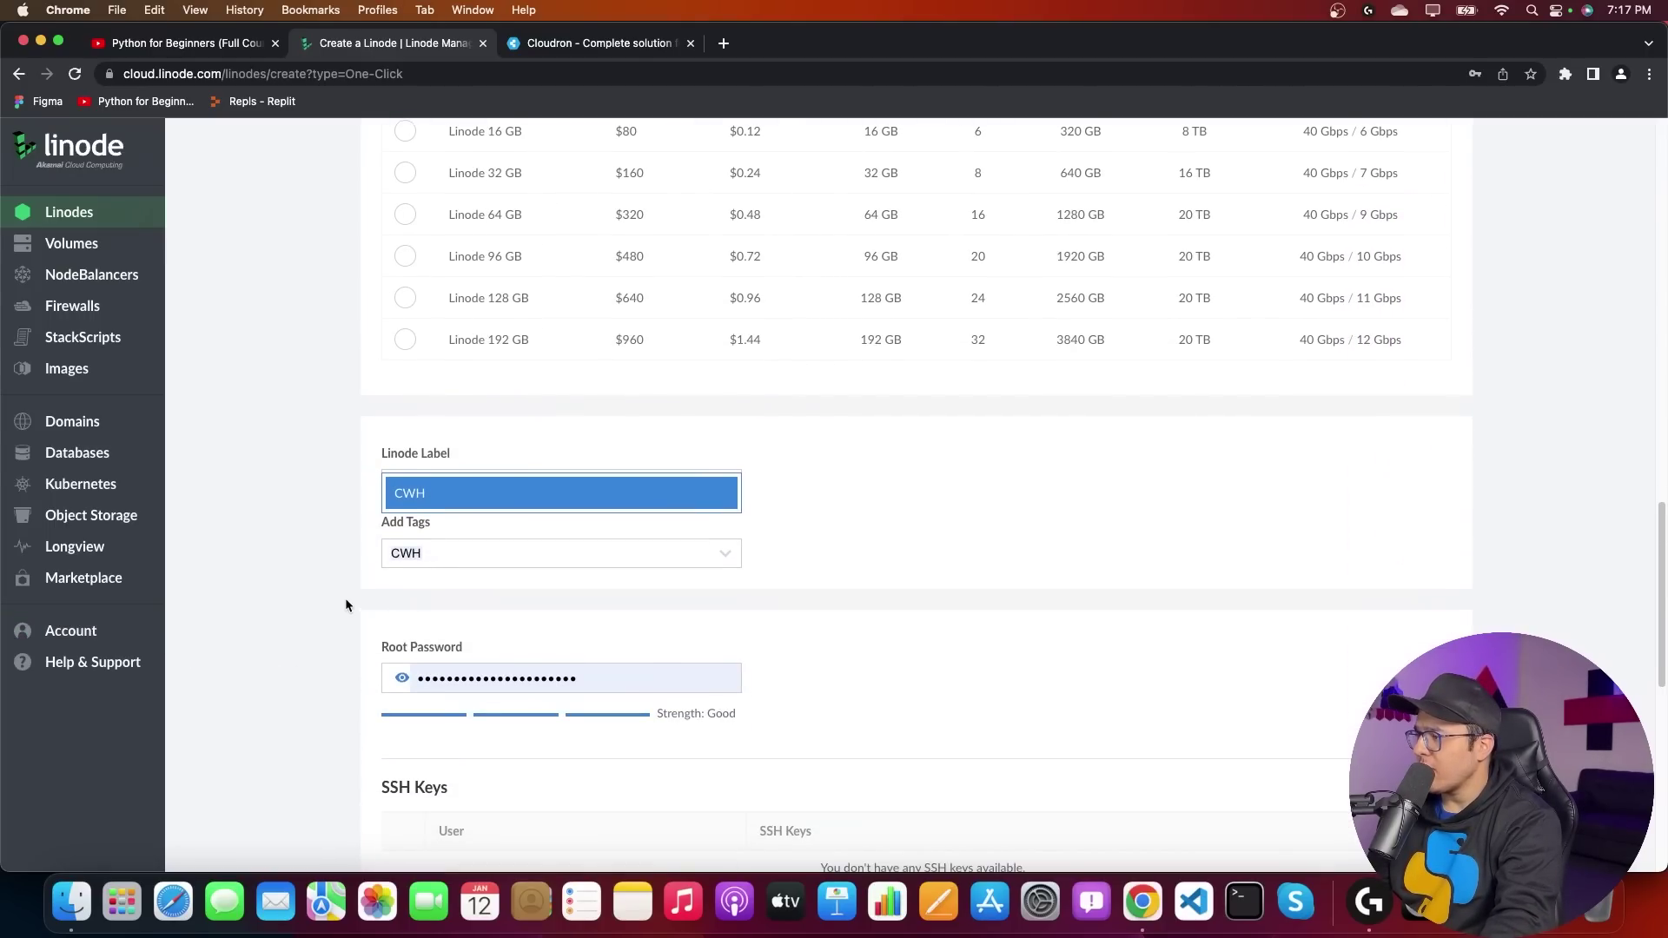
{"action": "scroll", "coordinate": [346, 600], "scroll_direction": "down", "scroll_amount": 2}
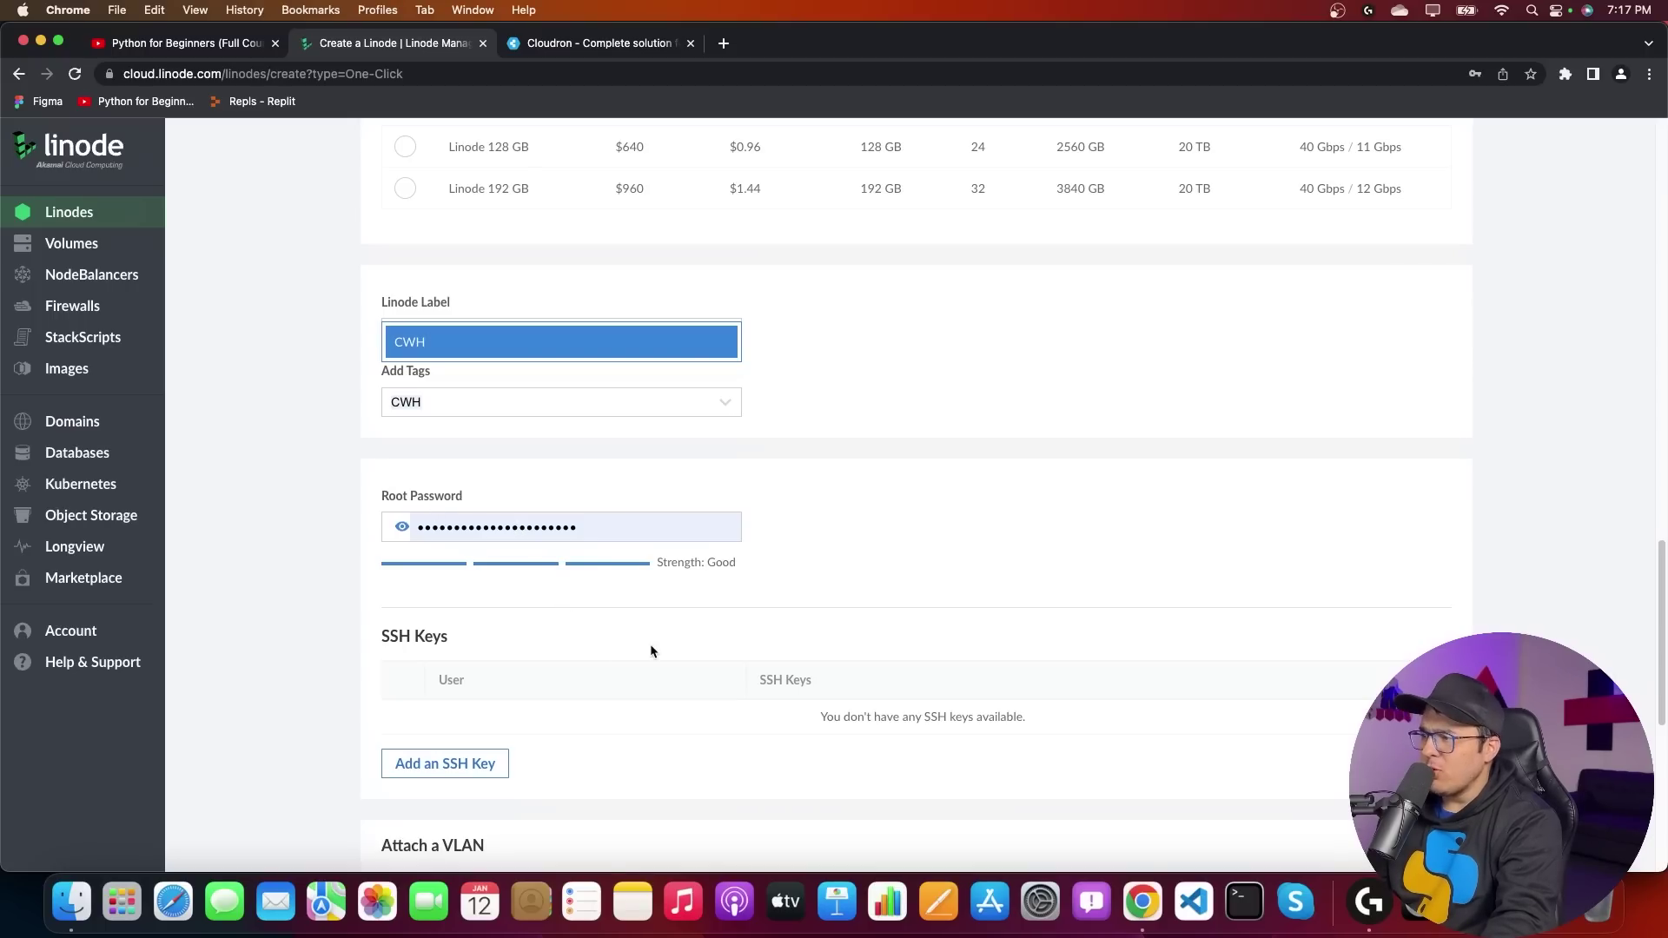
{"action": "left_click", "coordinate": [424, 347]}
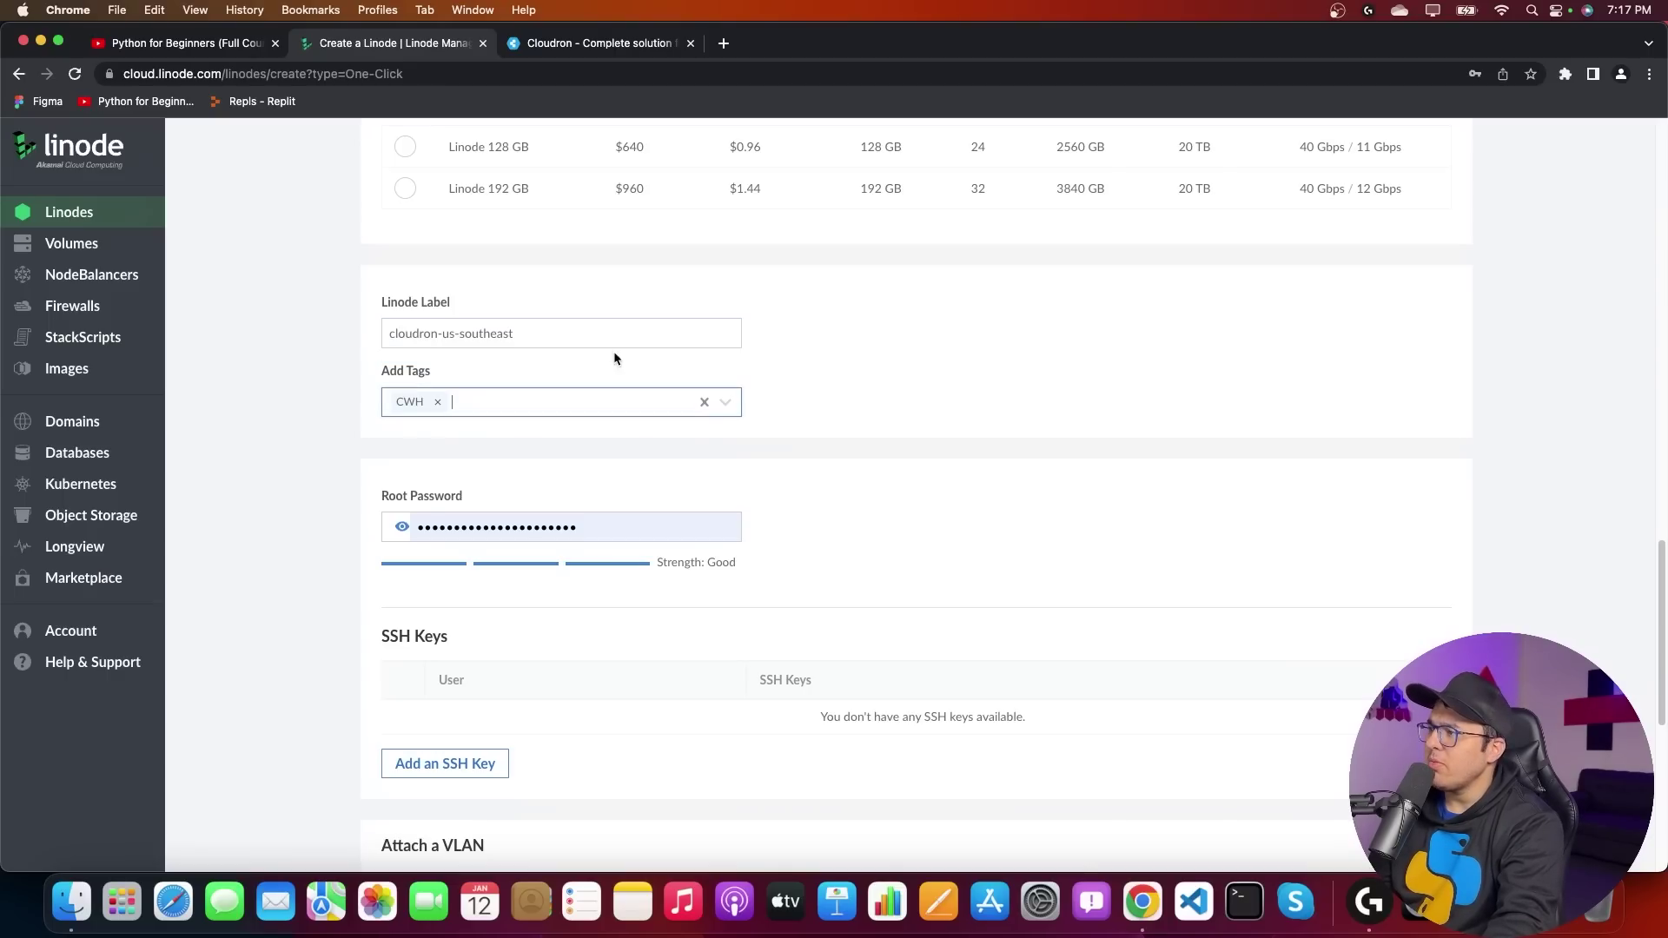
Review the Linode label, SSH keys, VLAN, add-ons and summary sections of the creation form.
{"action": "left_click", "coordinate": [602, 334]}
{"action": "left_click_drag", "start_coordinate": [602, 335], "coordinate": [268, 335]}
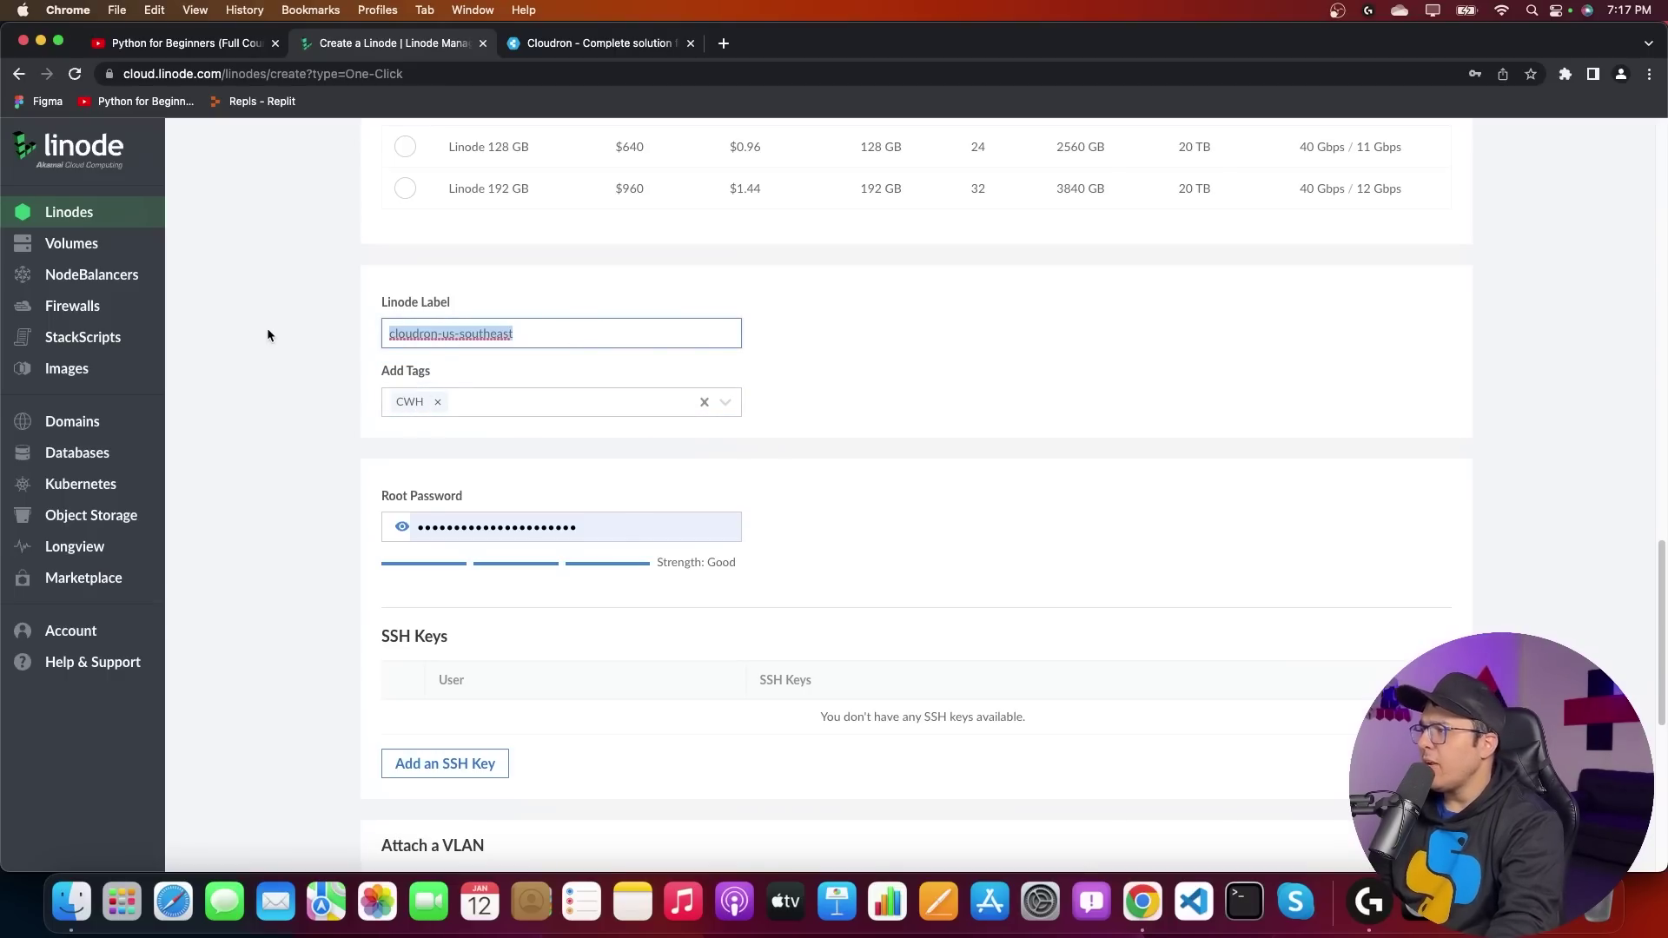
{"action": "scroll", "coordinate": [781, 417], "scroll_direction": "down", "scroll_amount": 6}
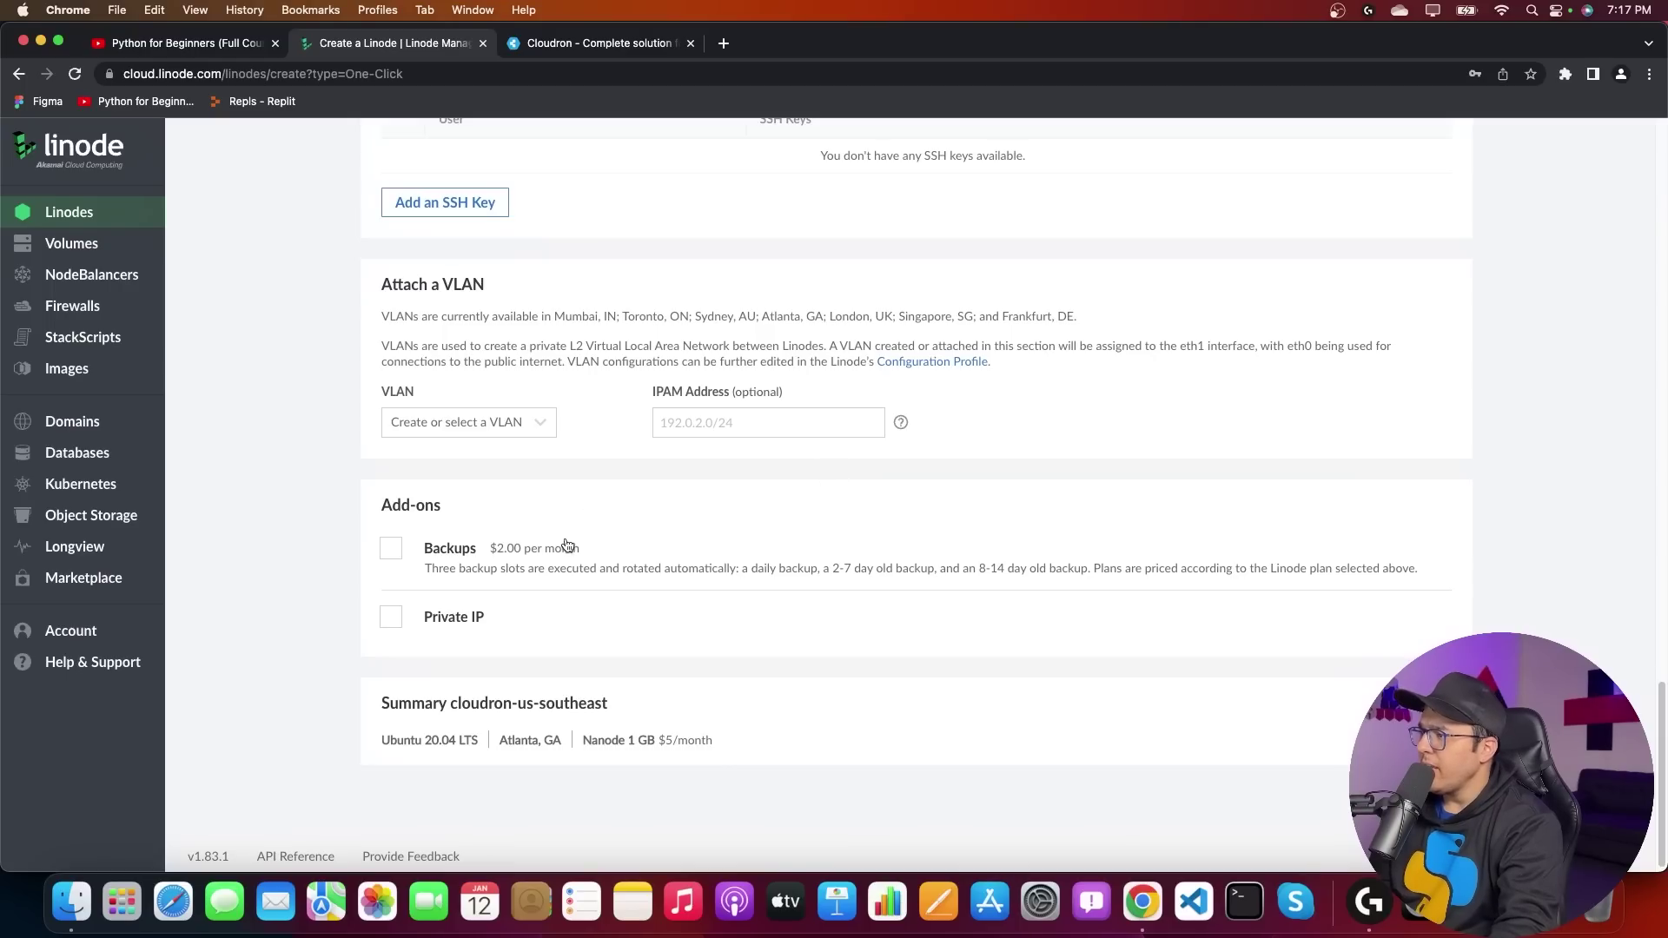
{"action": "scroll", "coordinate": [517, 578], "scroll_direction": "down", "scroll_amount": 1}
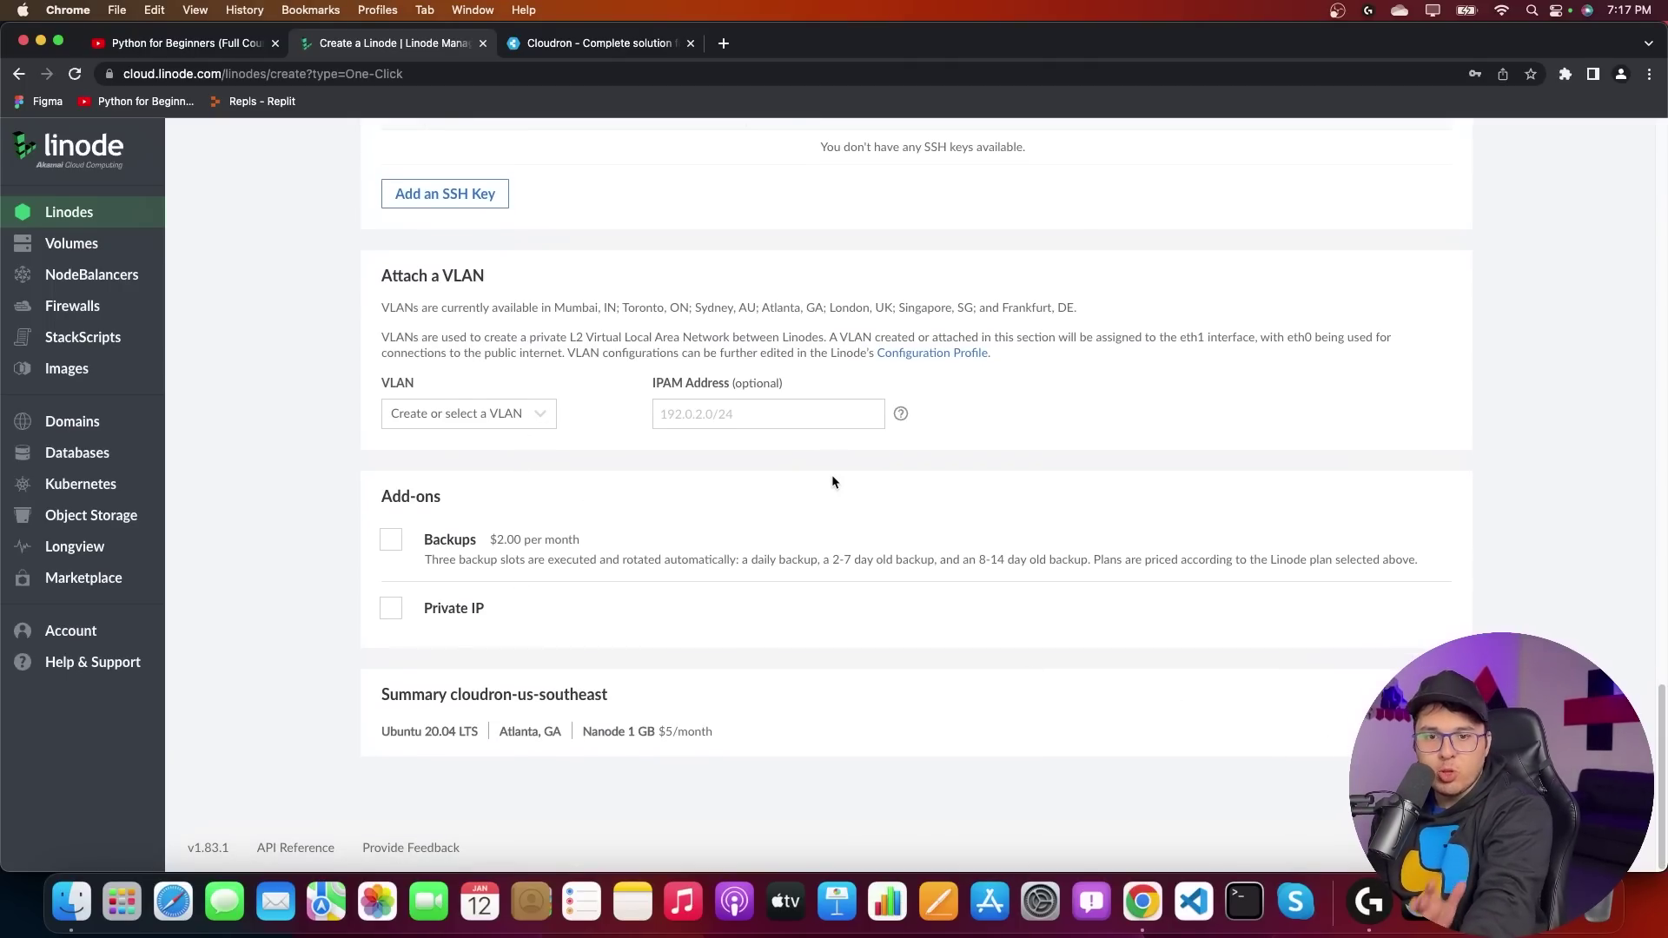
{"action": "scroll", "coordinate": [912, 452], "scroll_direction": "up", "scroll_amount": 2}
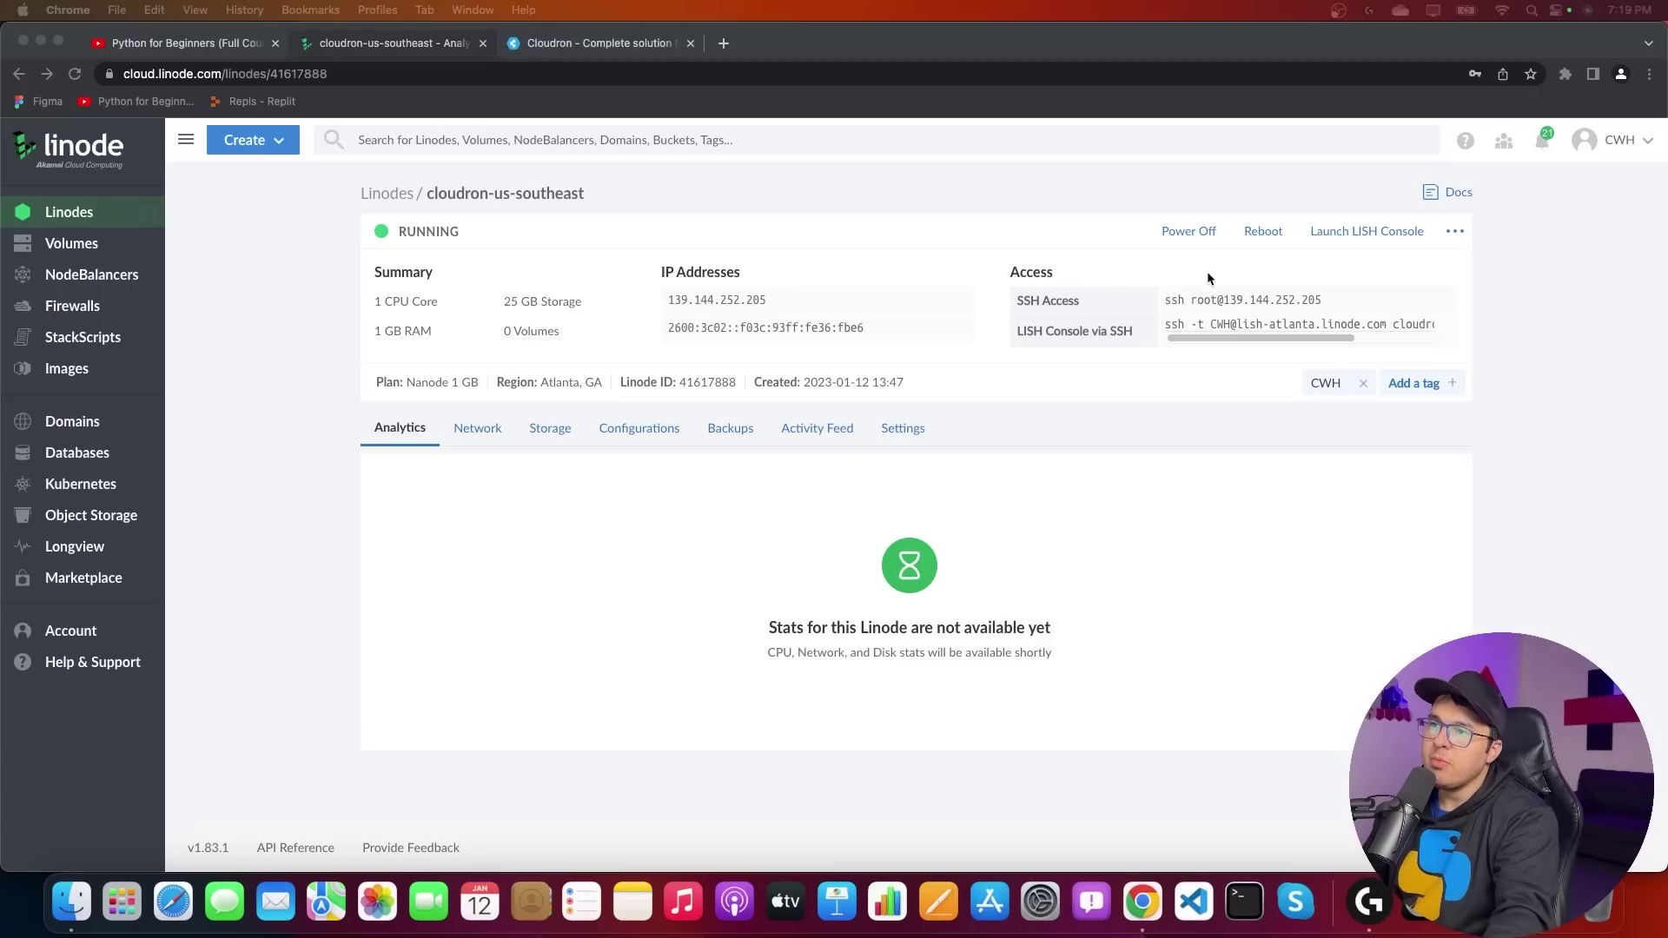
Launch the LISH console of the new Linode, follow the Cloudron installation output and close the console when it finishes.
{"action": "left_click", "coordinate": [1385, 236]}
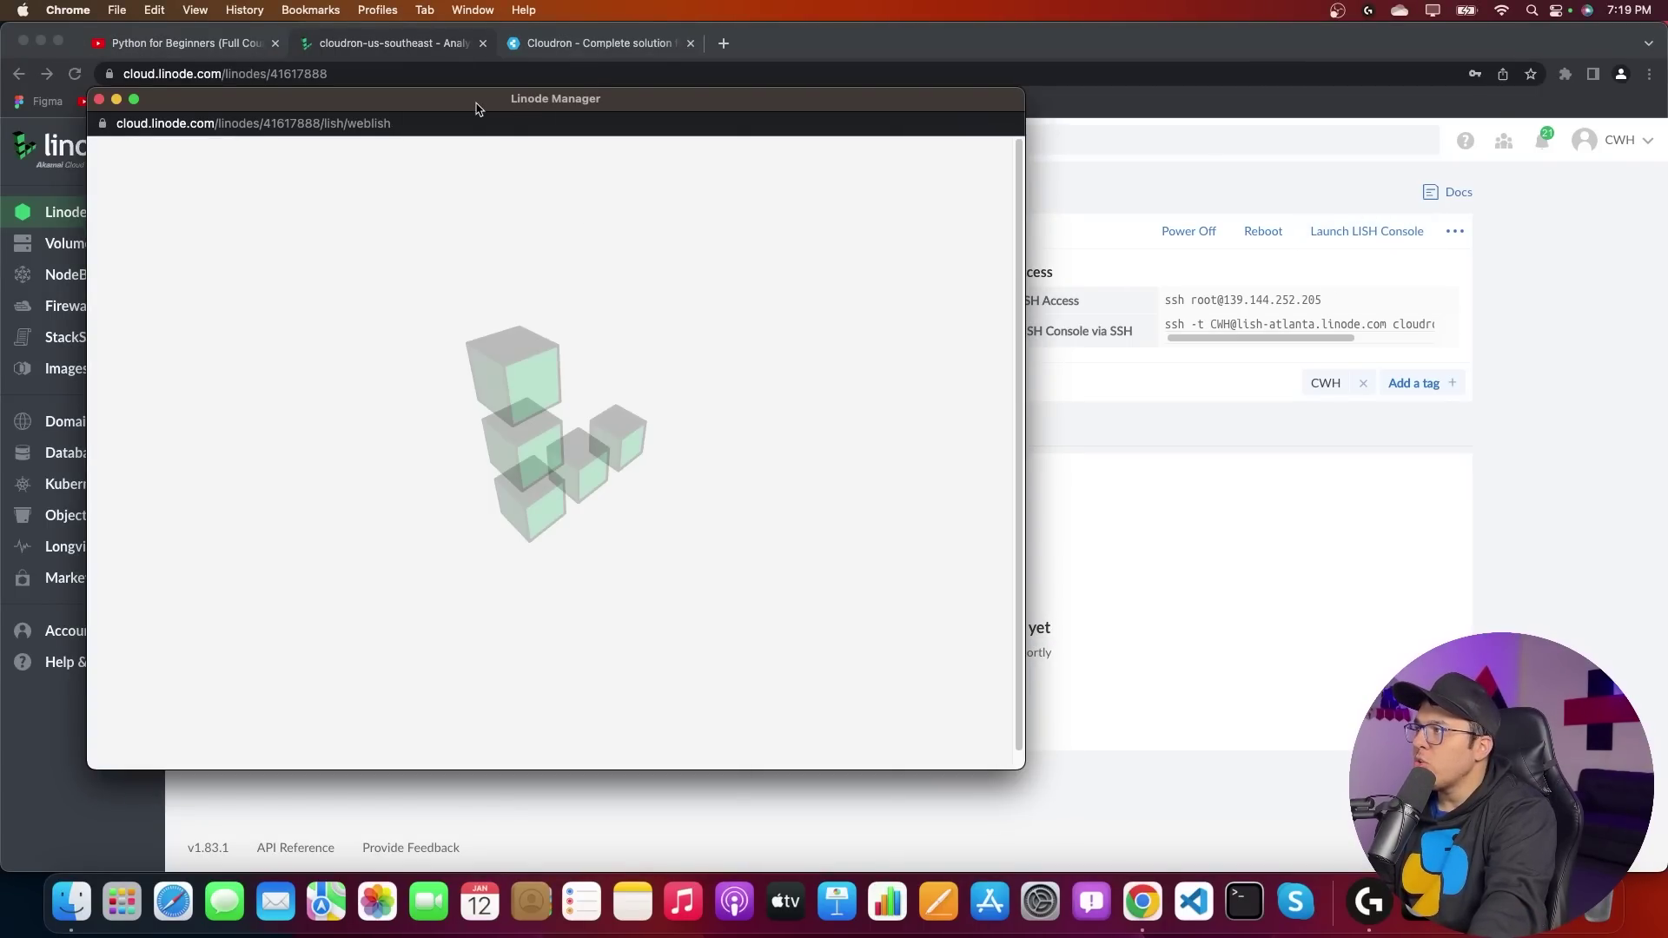
{"action": "left_click_drag", "start_coordinate": [477, 112], "coordinate": [812, 115]}
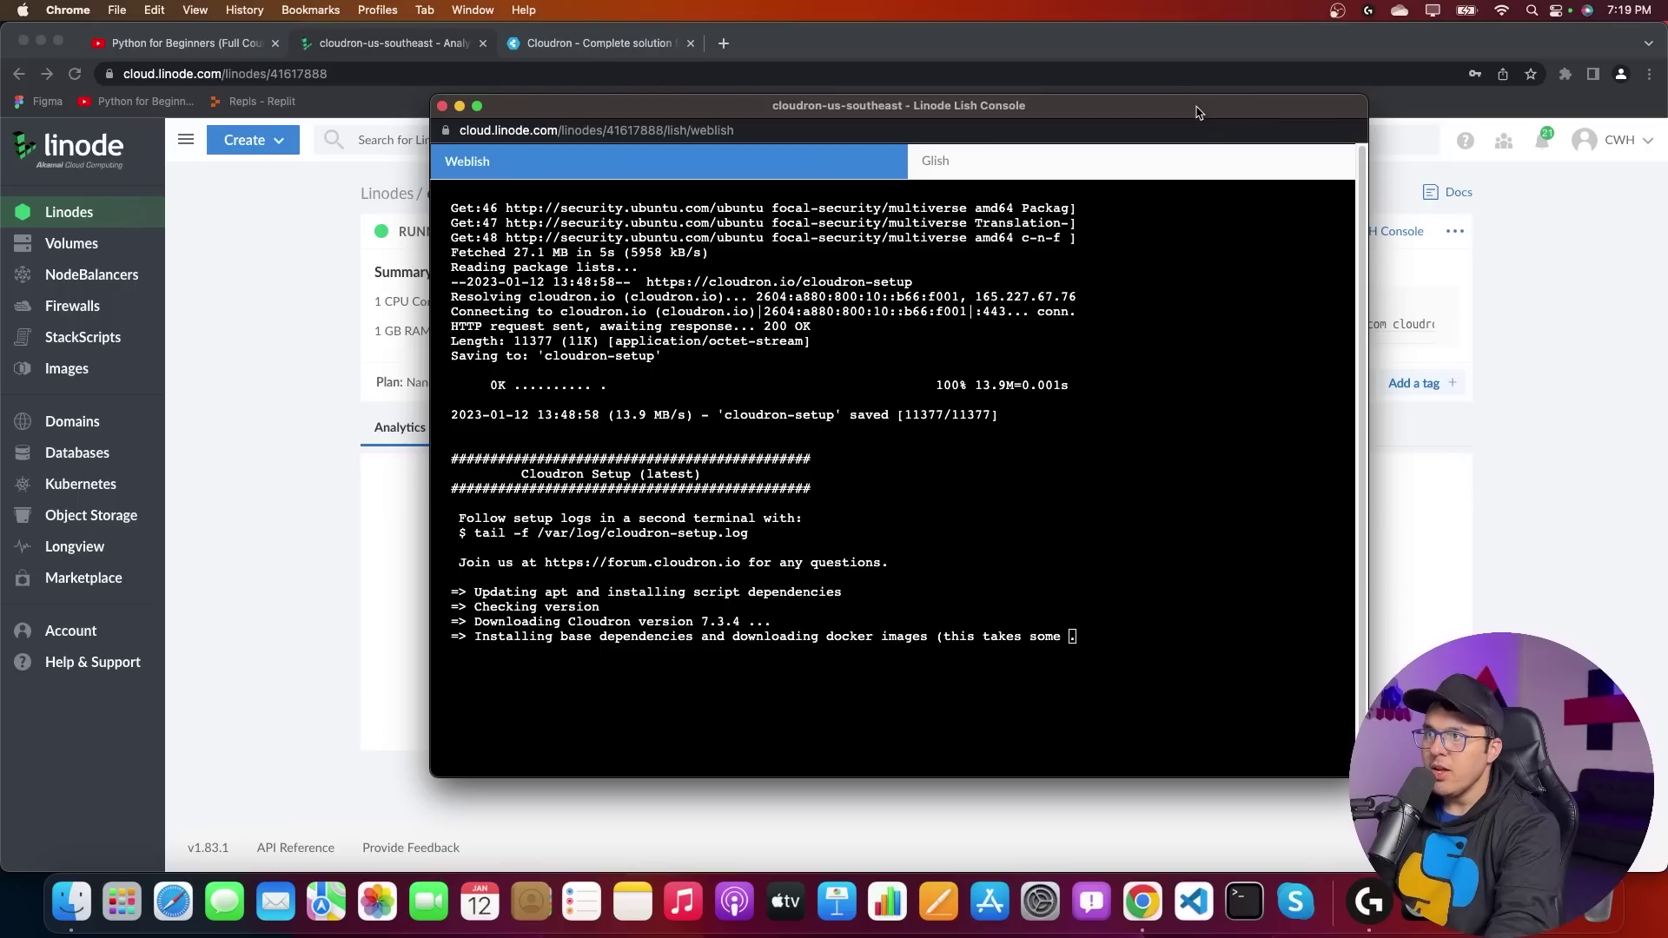
{"action": "left_click_drag", "start_coordinate": [1189, 111], "coordinate": [973, 129]}
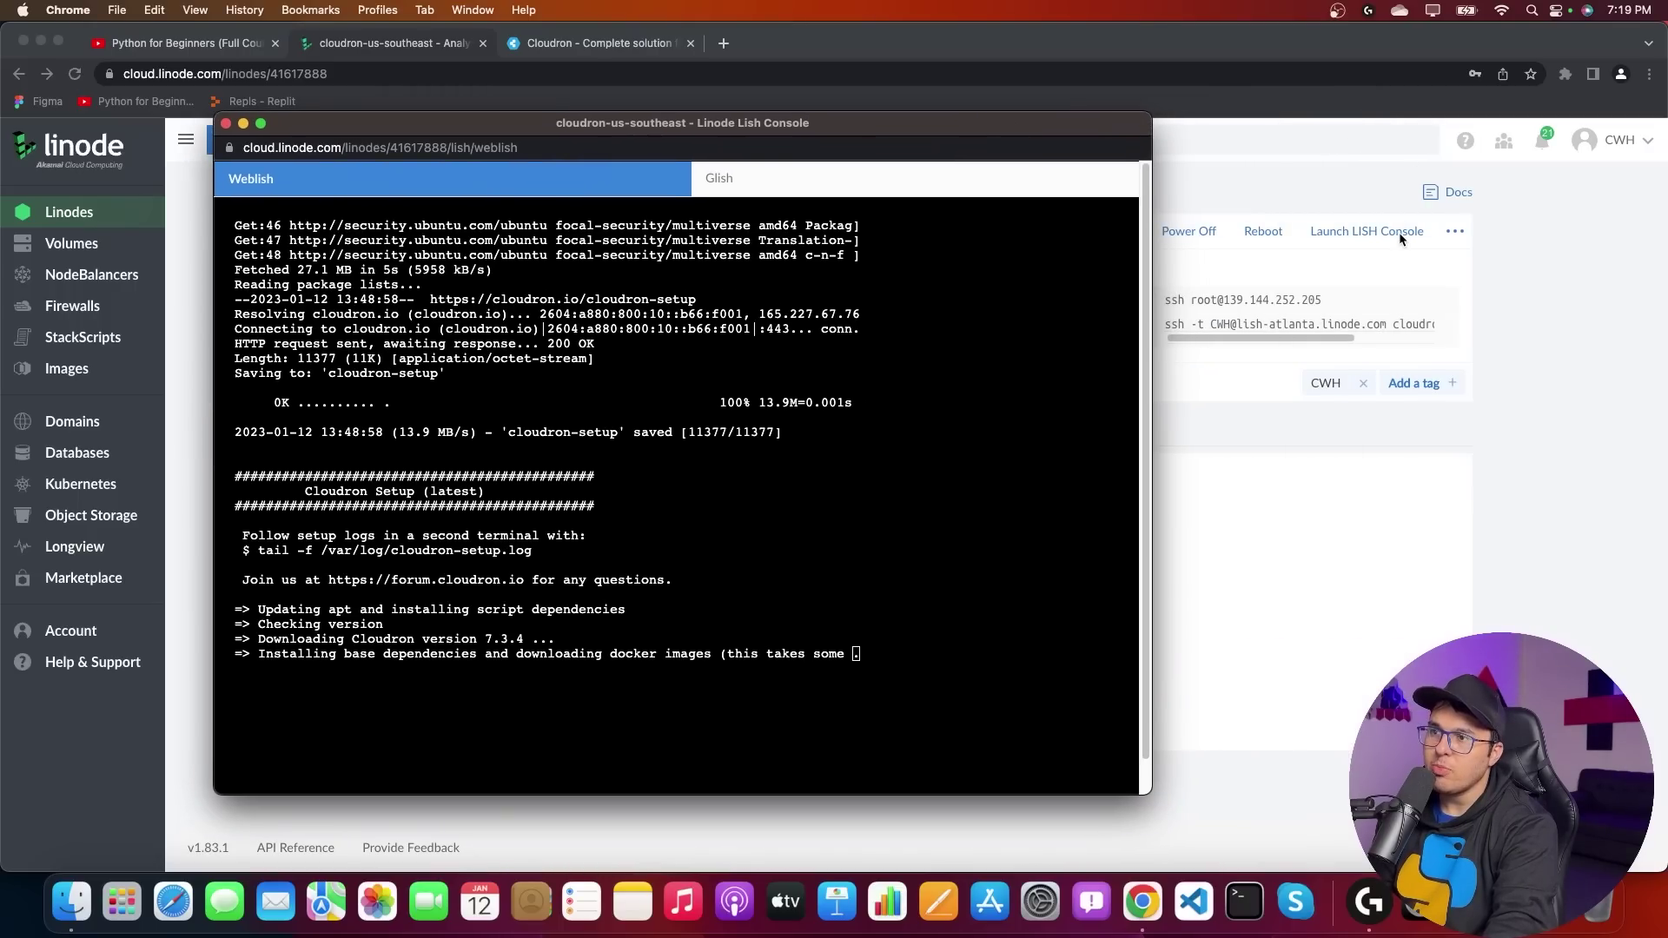
{"action": "scroll", "coordinate": [609, 632], "scroll_direction": "down", "scroll_amount": 1}
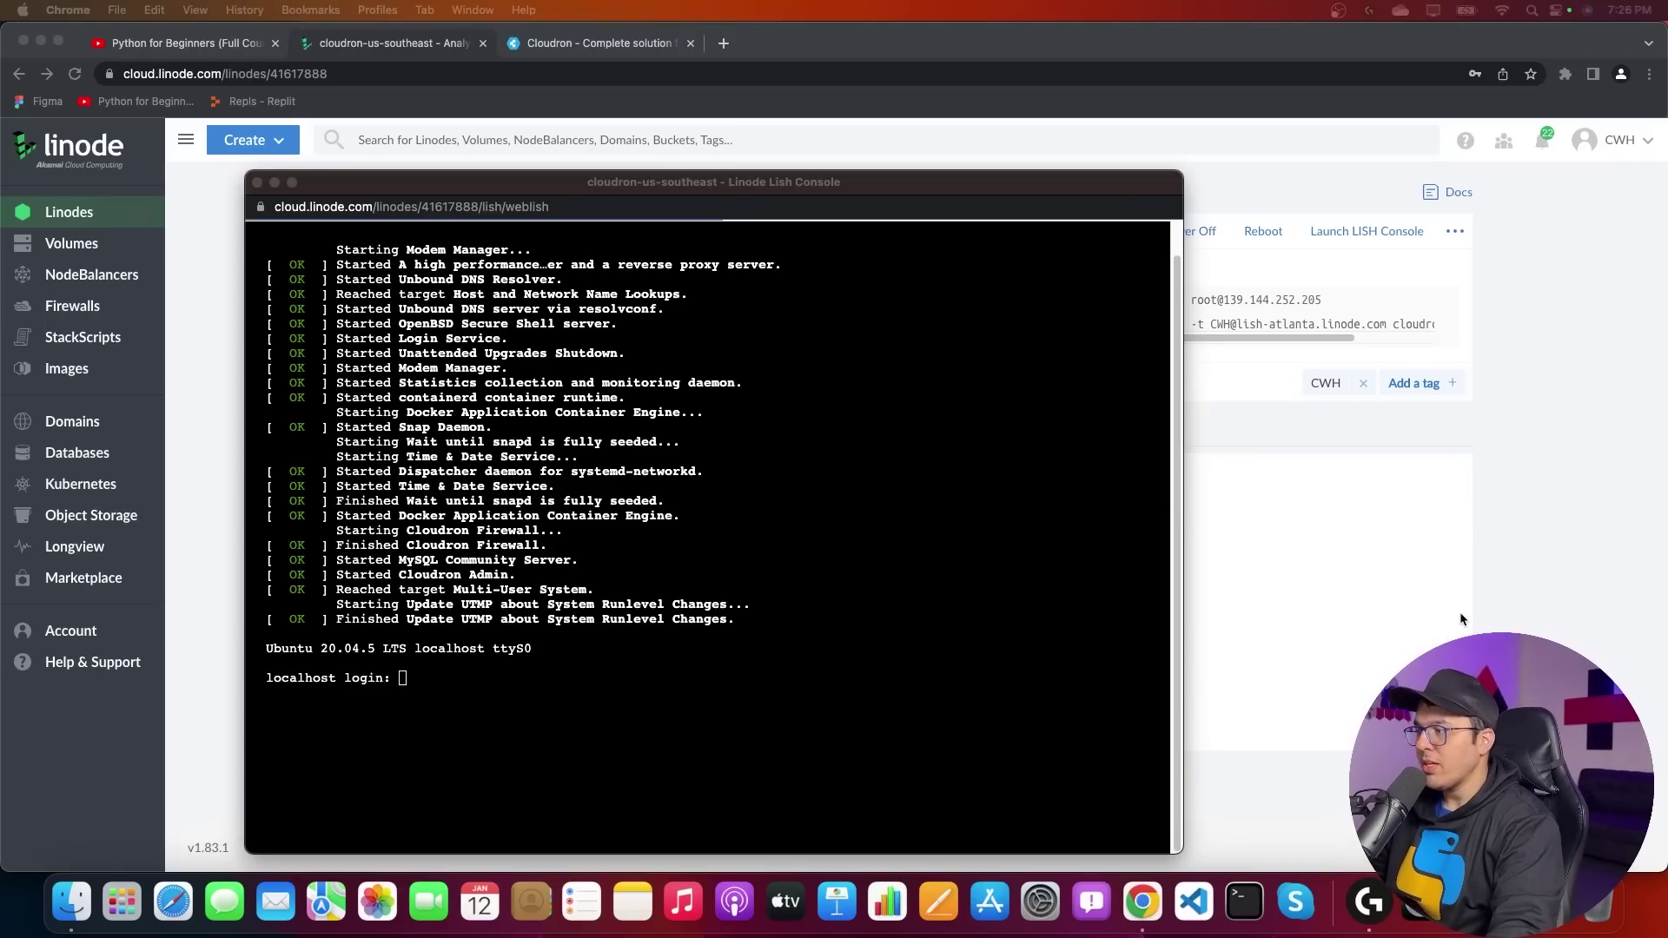
{"action": "left_click", "coordinate": [257, 181]}
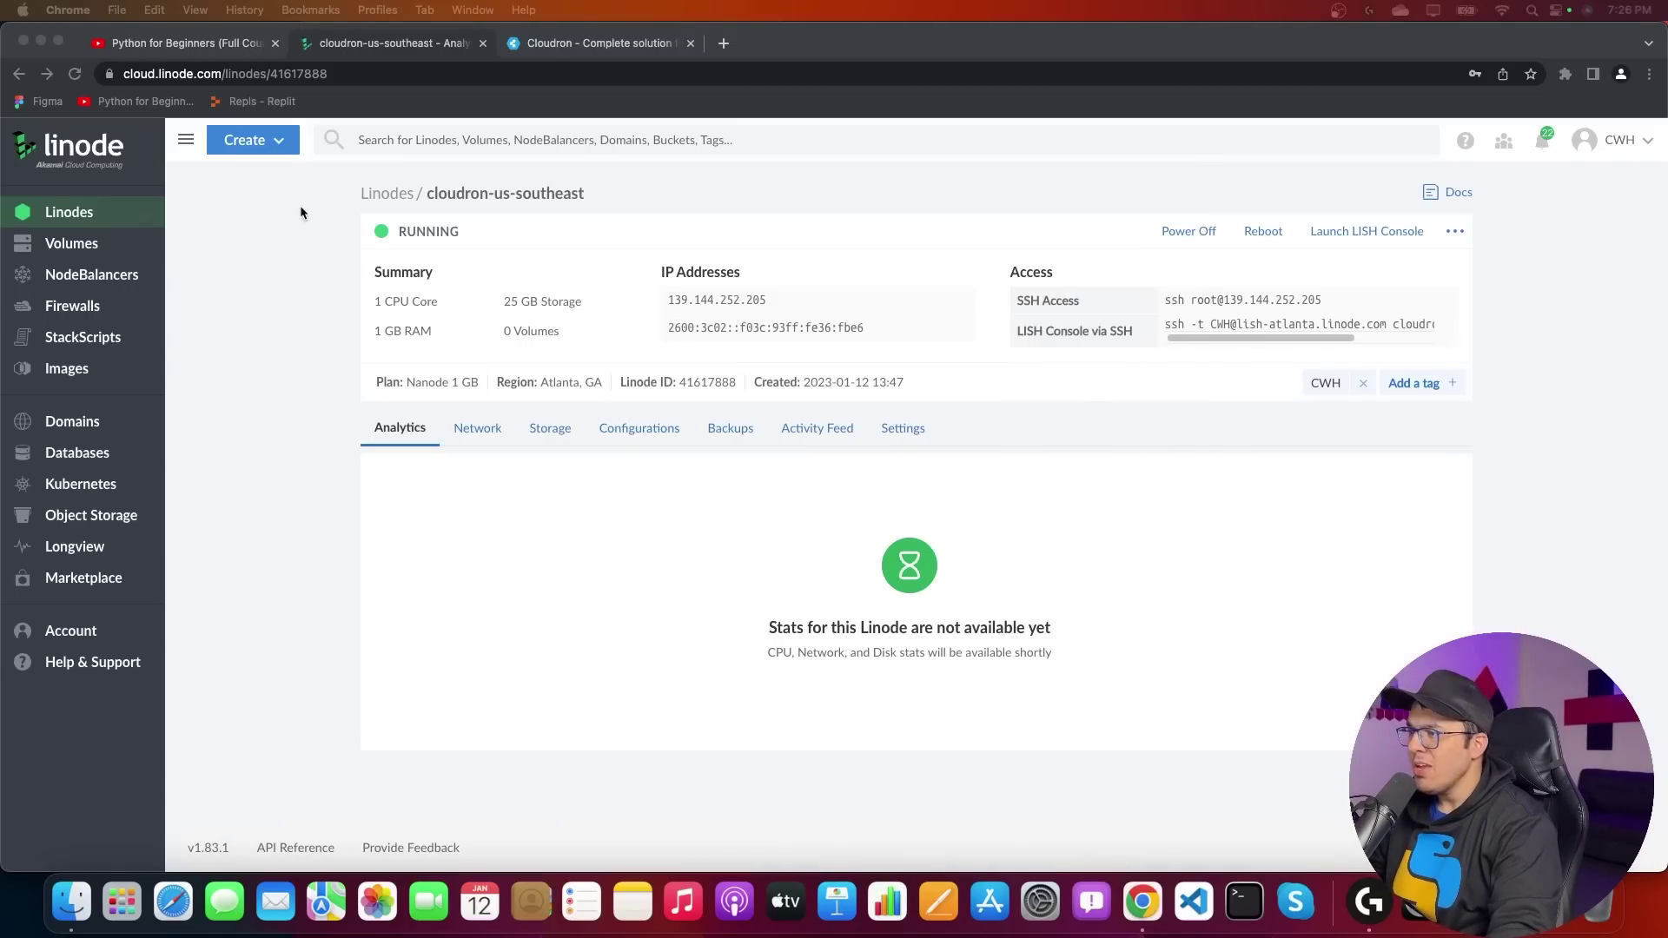
Copy the Linode's IPv4 address, open it in a new browser tab and proceed past the certificate warning.
{"action": "left_click", "coordinate": [959, 299]}
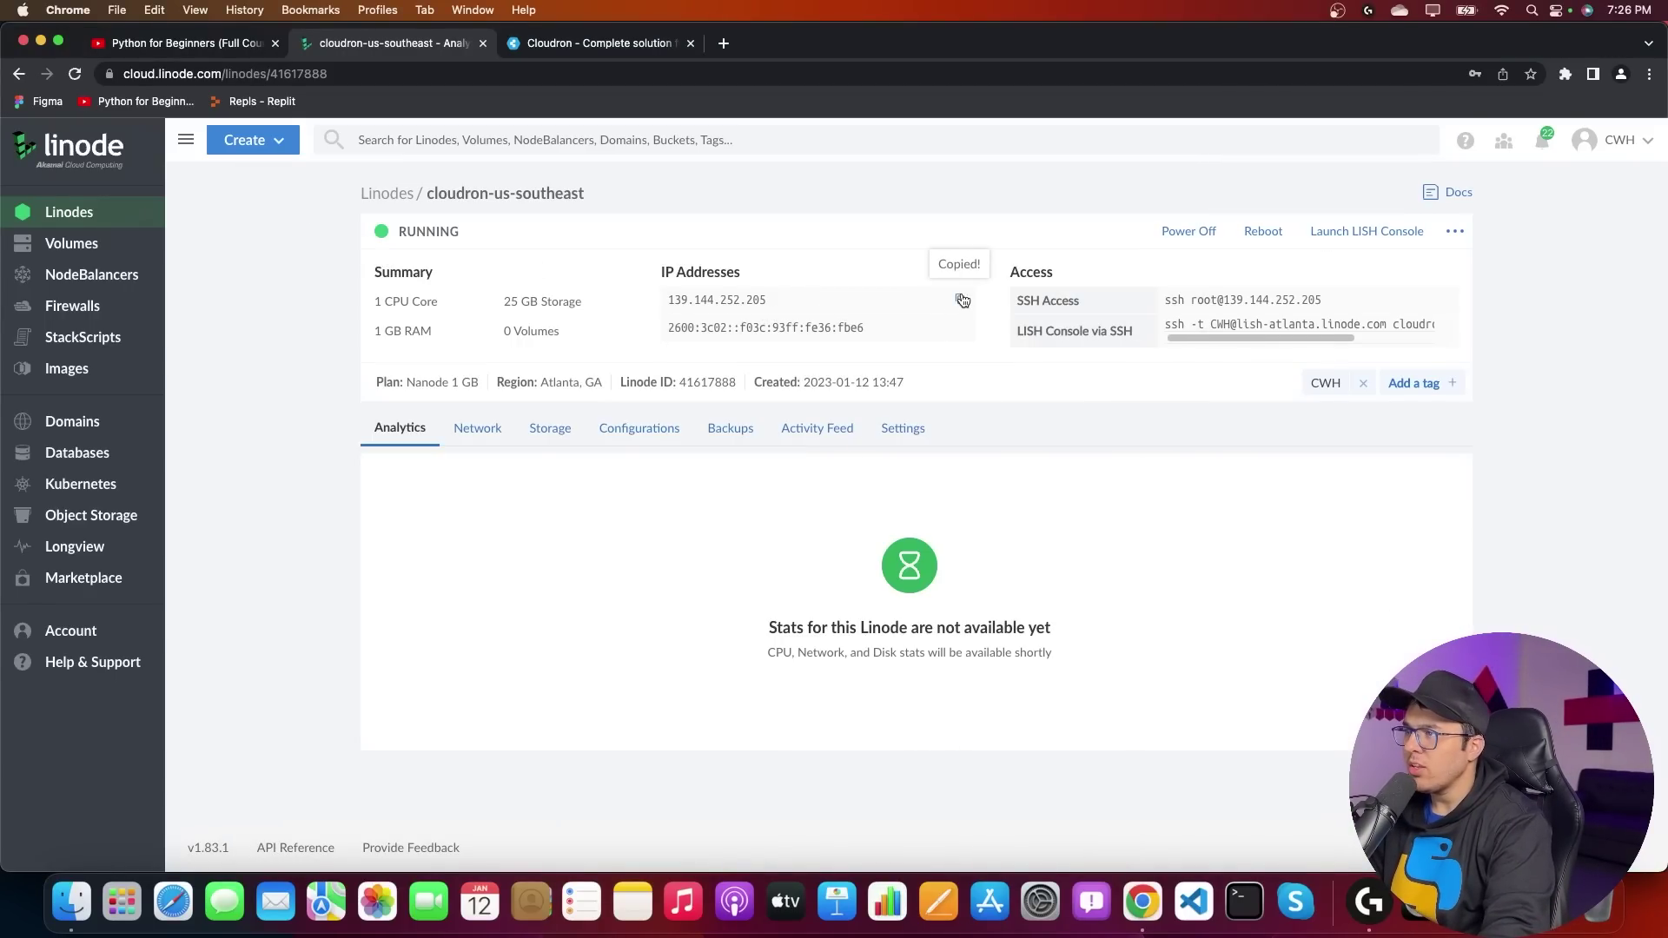
{"action": "left_click", "coordinate": [723, 43]}
{"action": "key", "text": "super+v"}
{"action": "key", "text": "Return"}
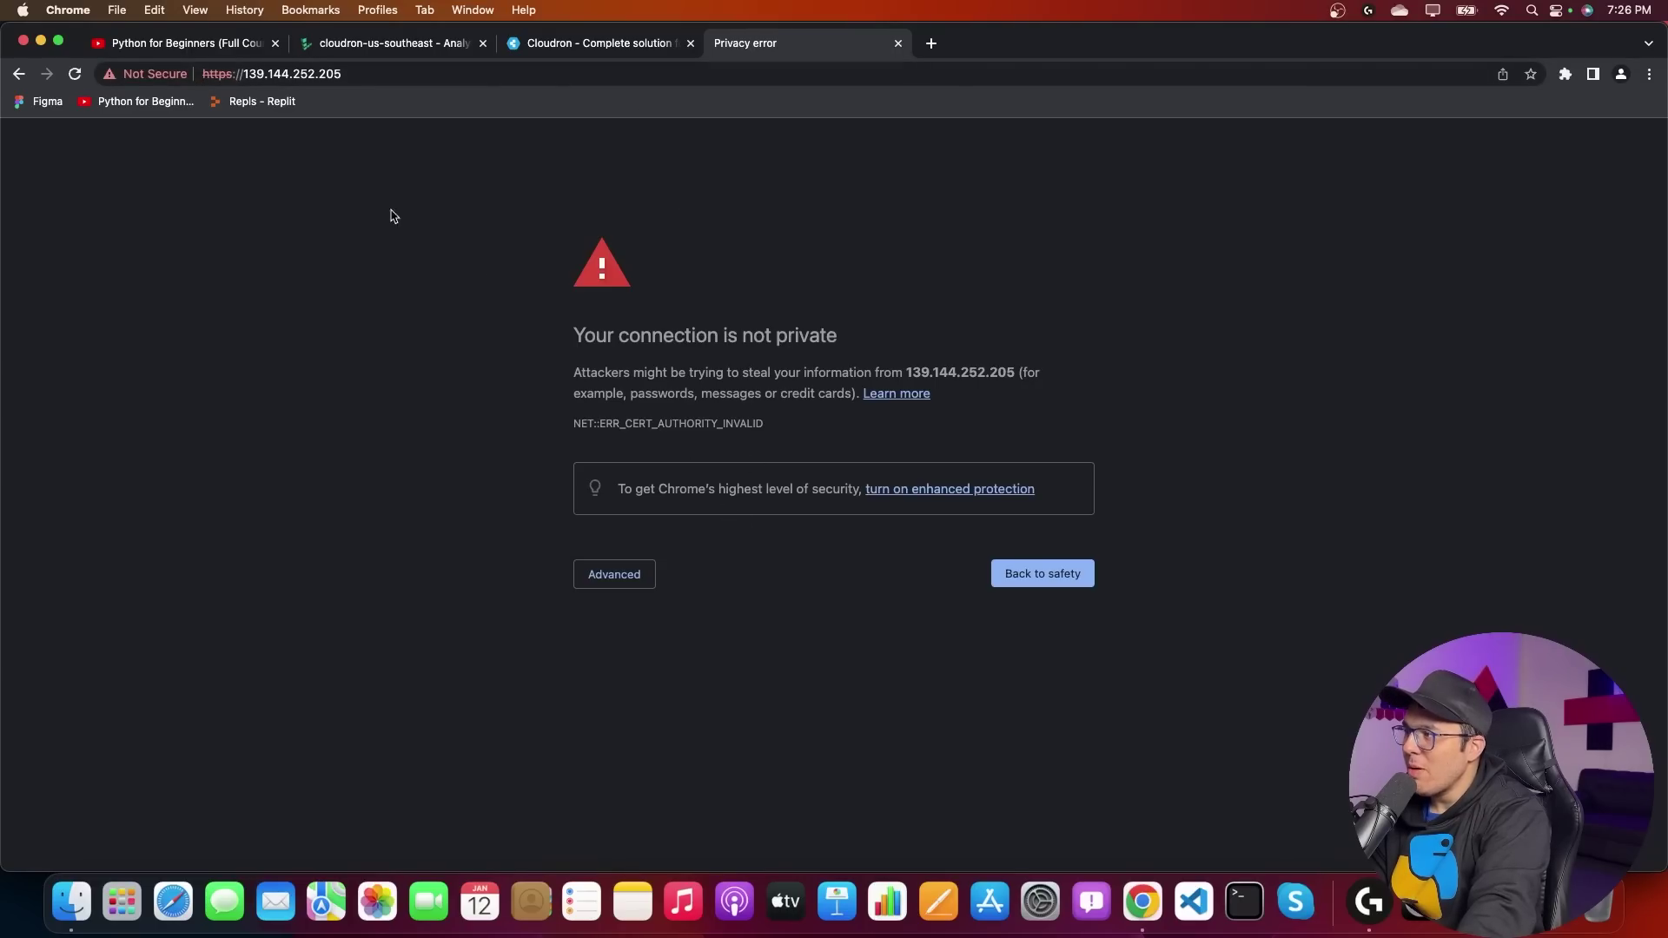
{"action": "left_click", "coordinate": [617, 576]}
{"action": "left_click", "coordinate": [692, 707]}
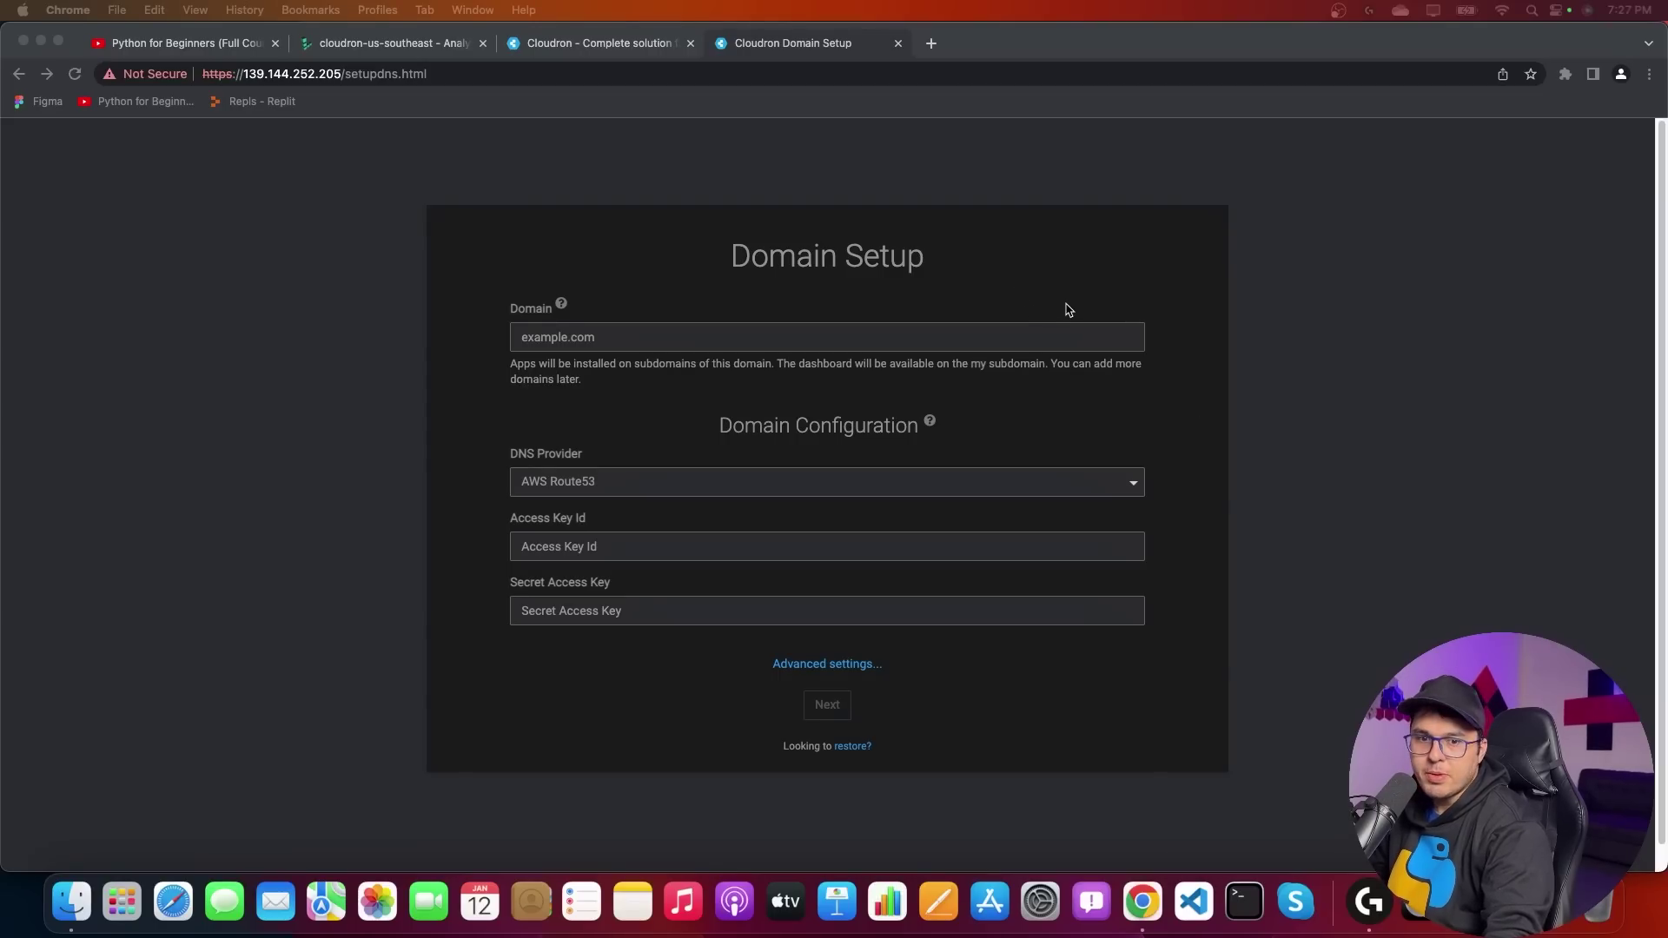
Enter mytextutils.com as the domain in Domain Setup and choose Linode as the DNS provider.
{"action": "left_click", "coordinate": [680, 339]}
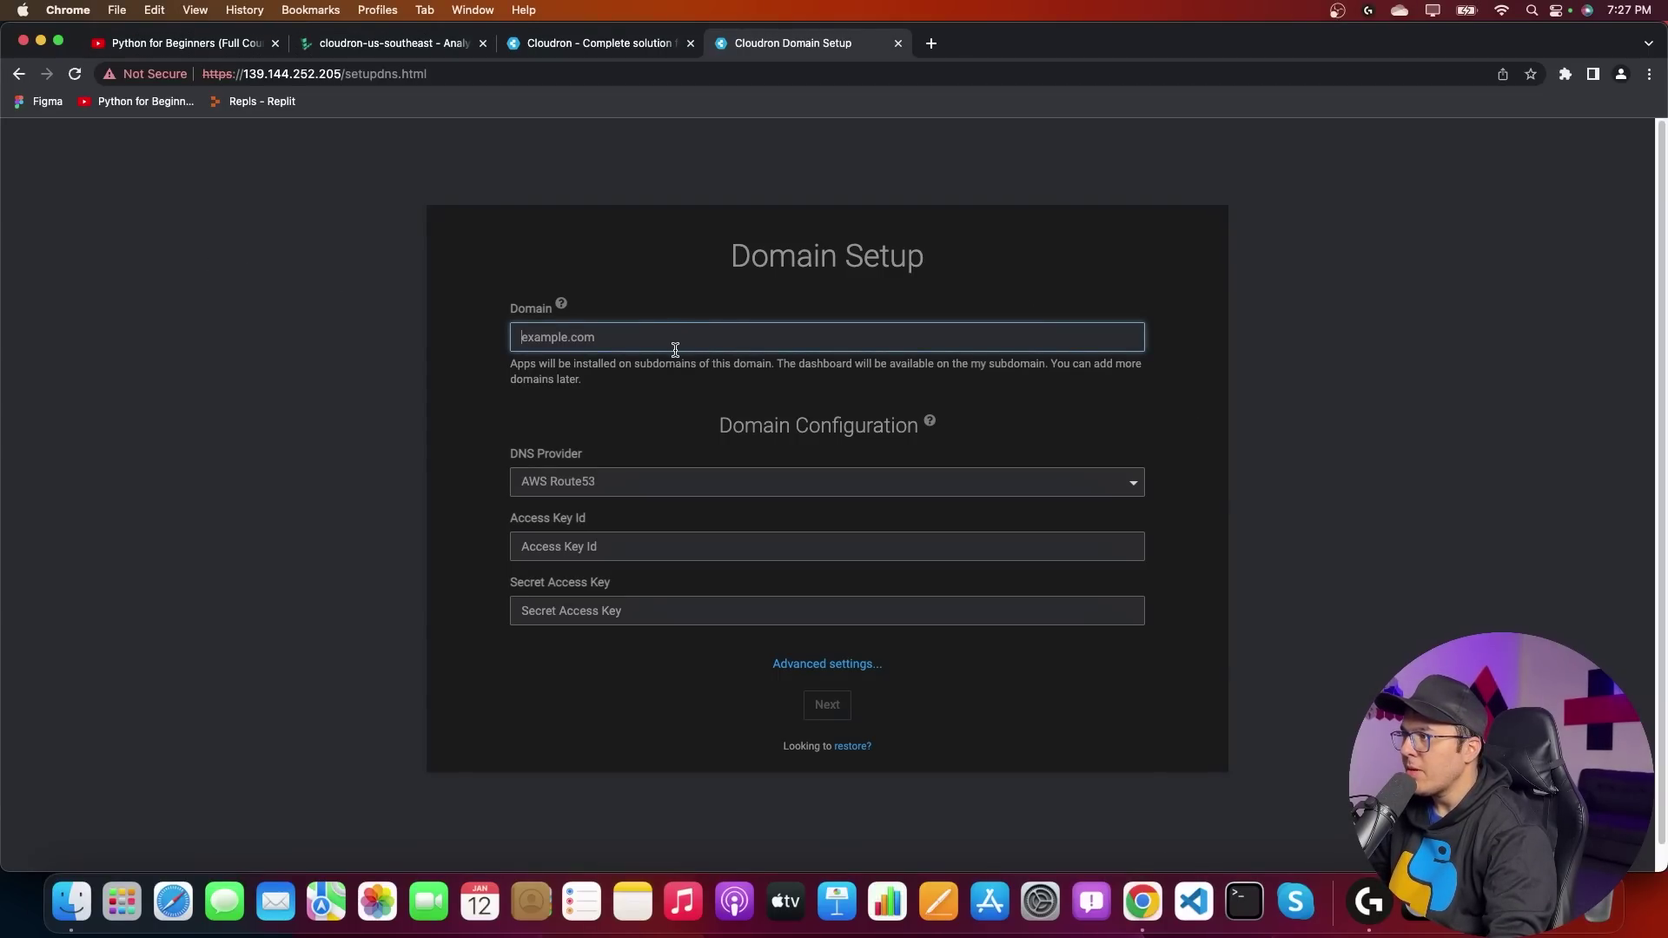
{"action": "type", "text": "mytext"}
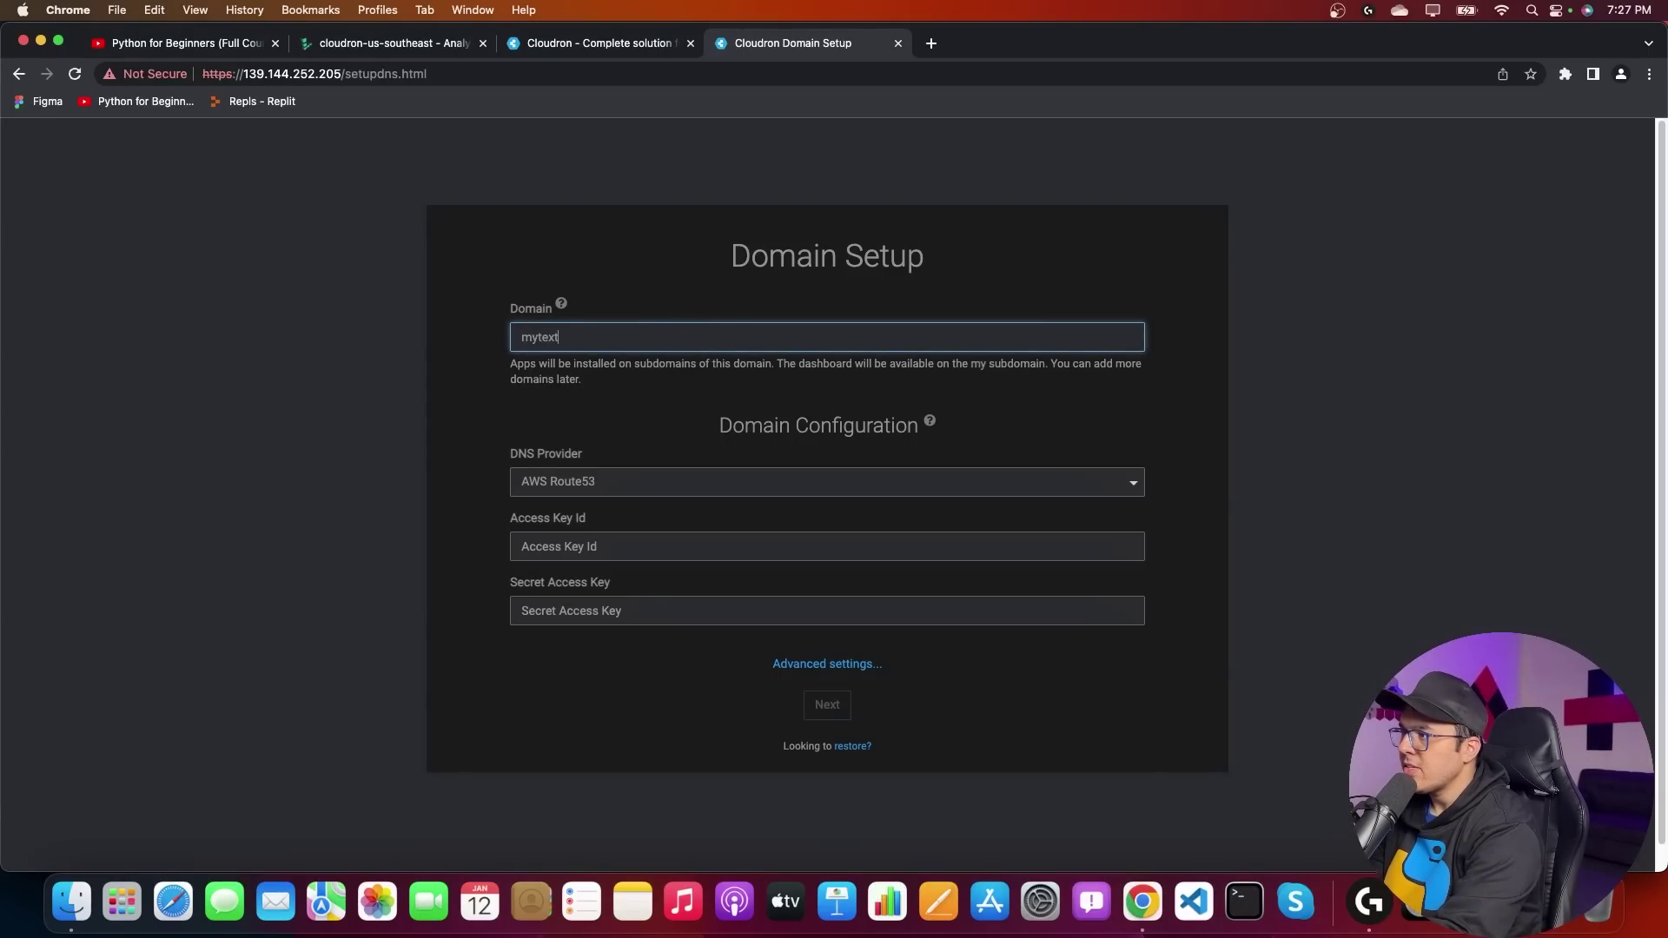
{"action": "type", "text": "utils.com"}
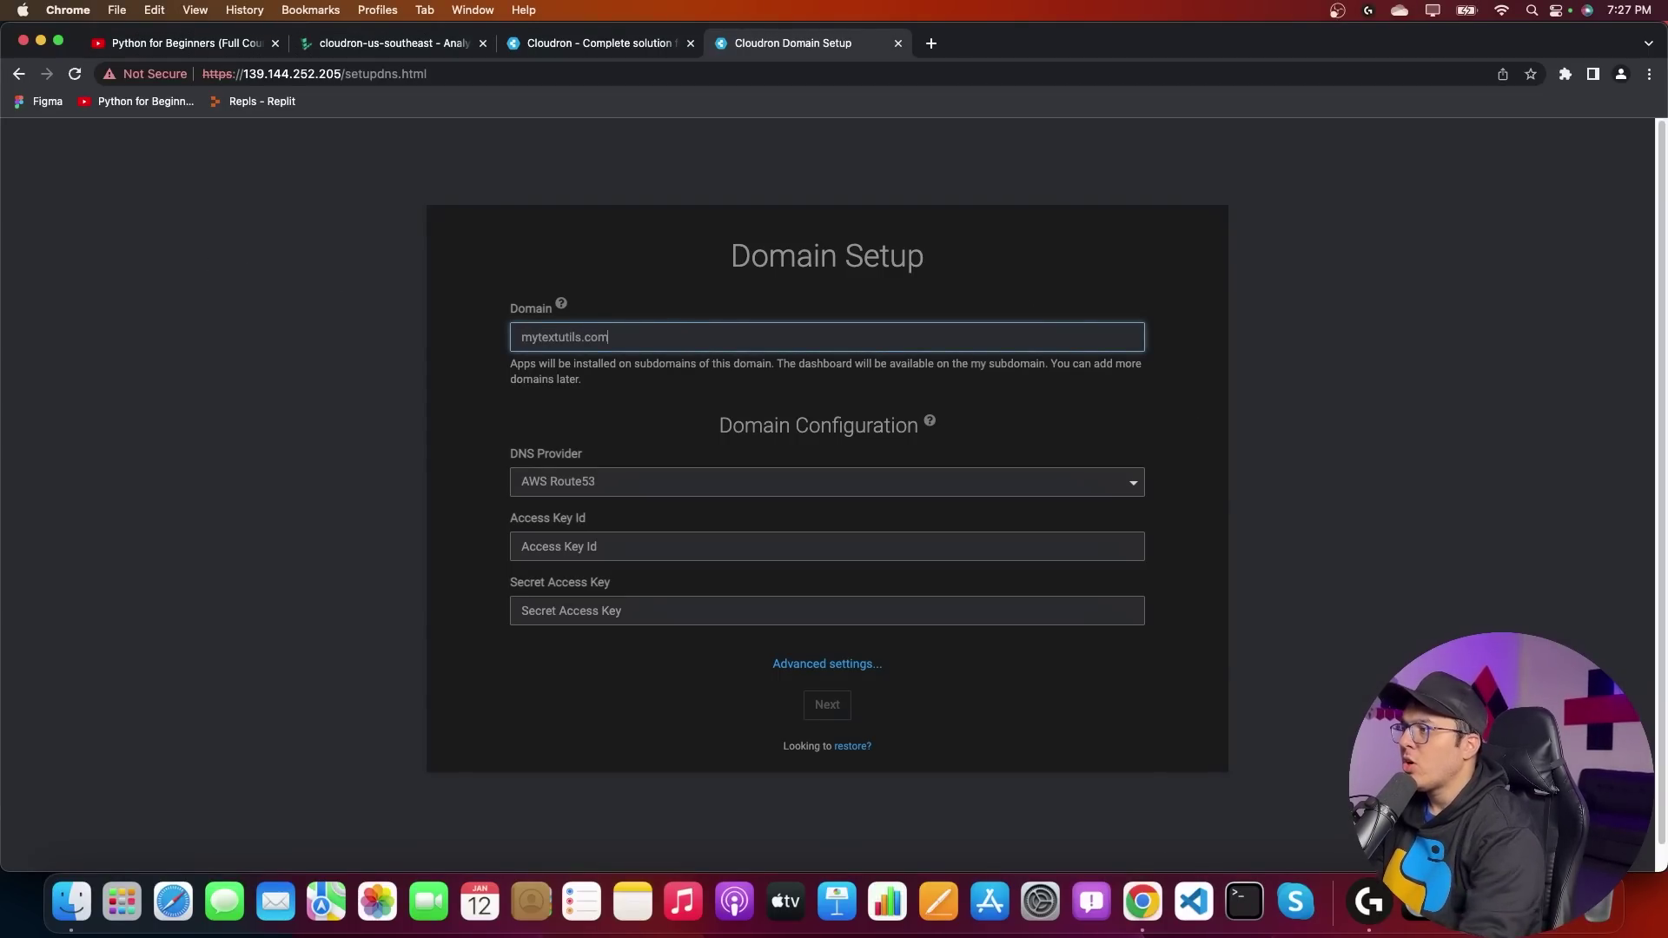
{"action": "left_click", "coordinate": [657, 470]}
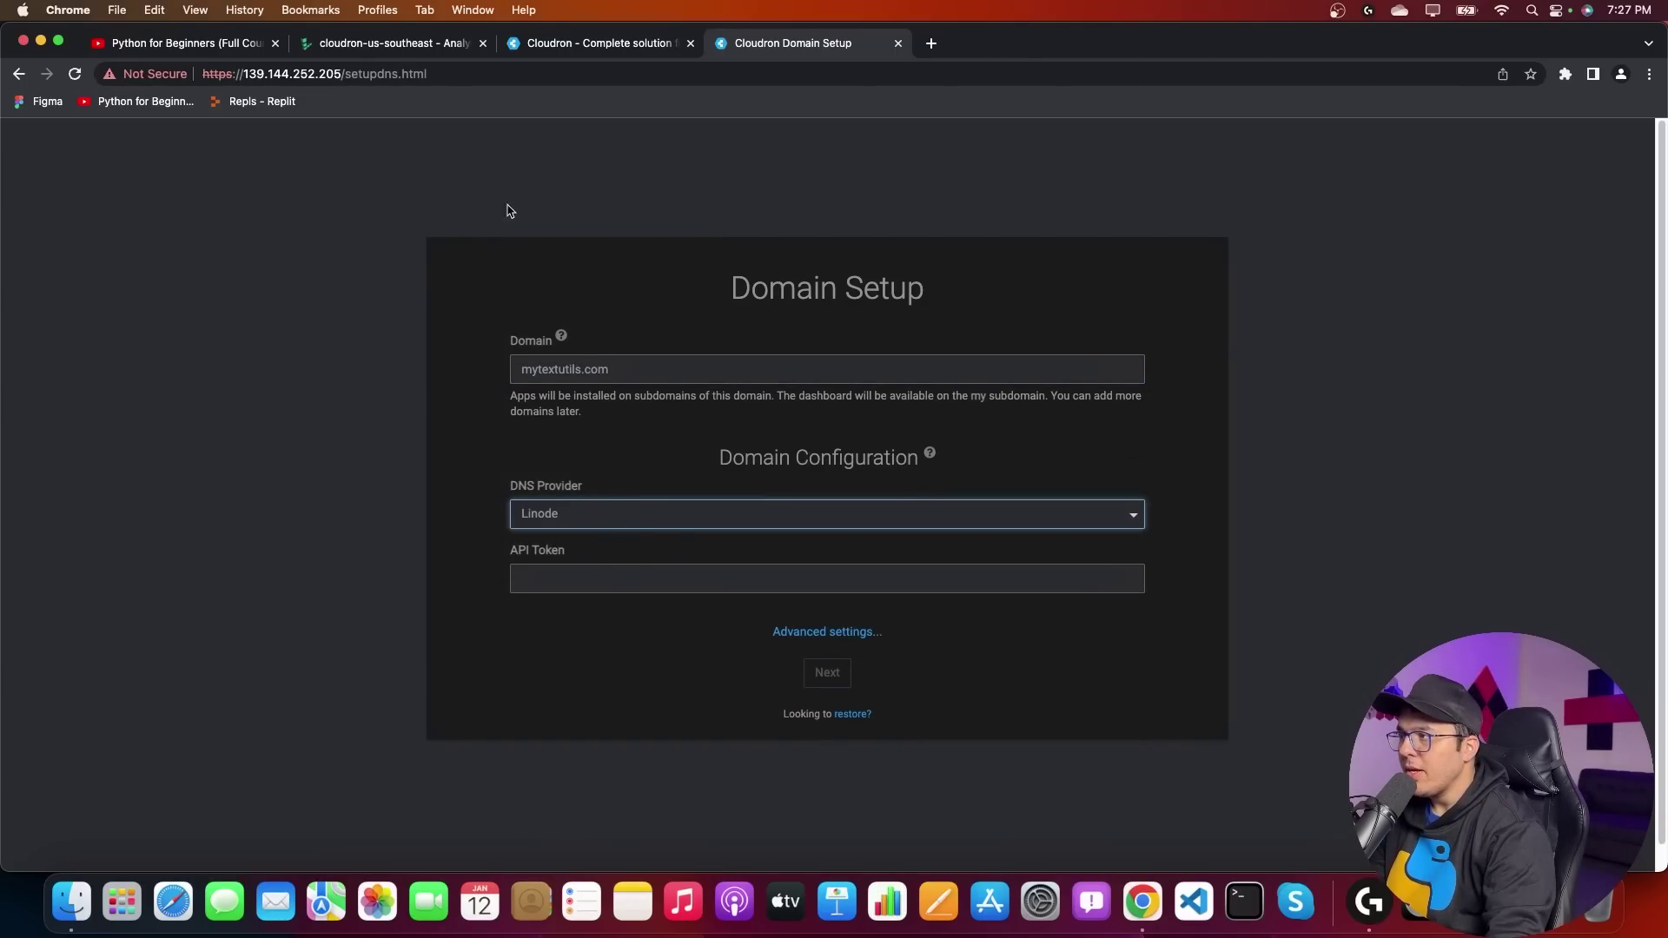
Create a Linode personal access token labelled cloudron with read/write access to all services.
{"action": "left_click", "coordinate": [396, 43]}
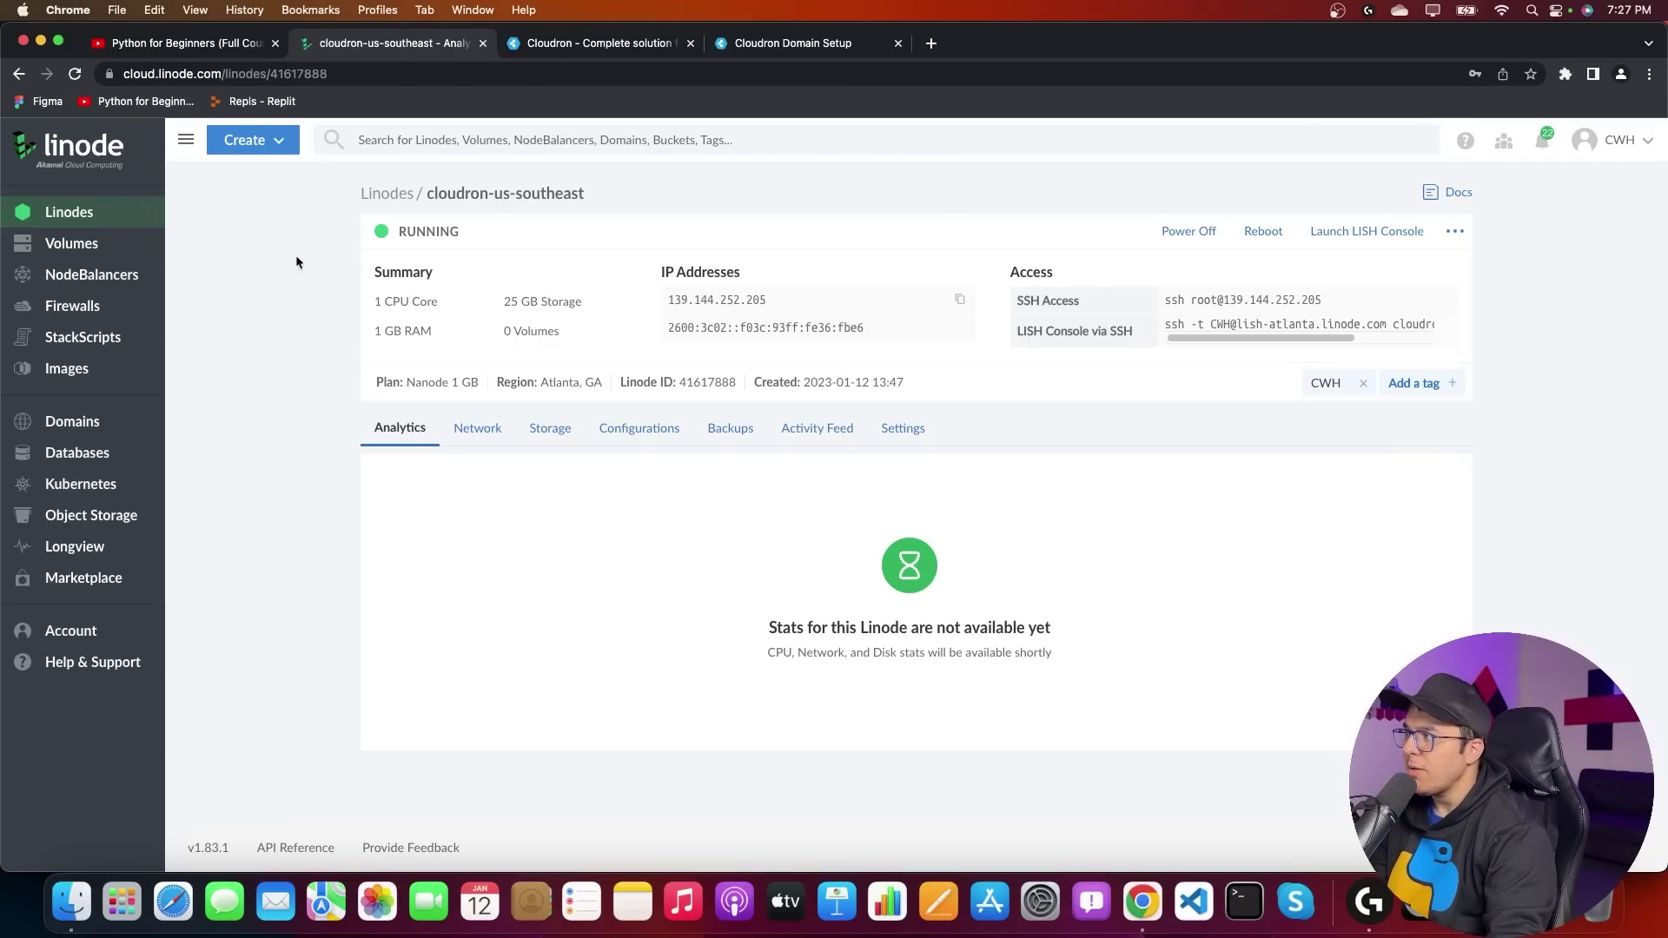
{"action": "left_click", "coordinate": [1647, 144]}
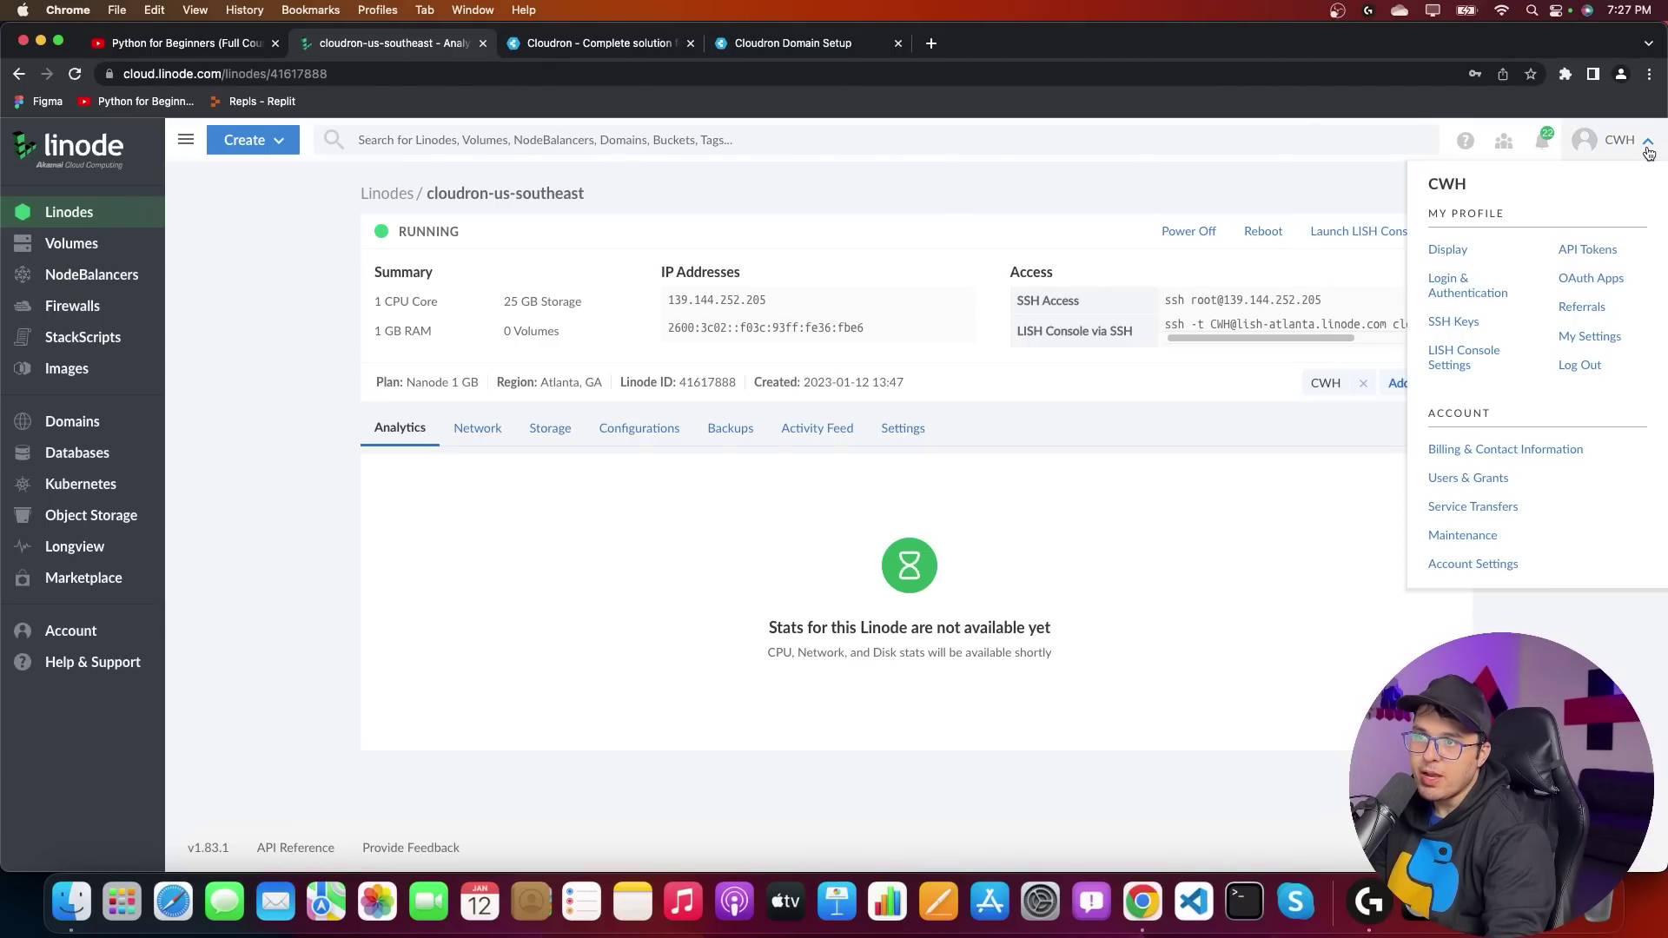
{"action": "left_click", "coordinate": [1582, 250]}
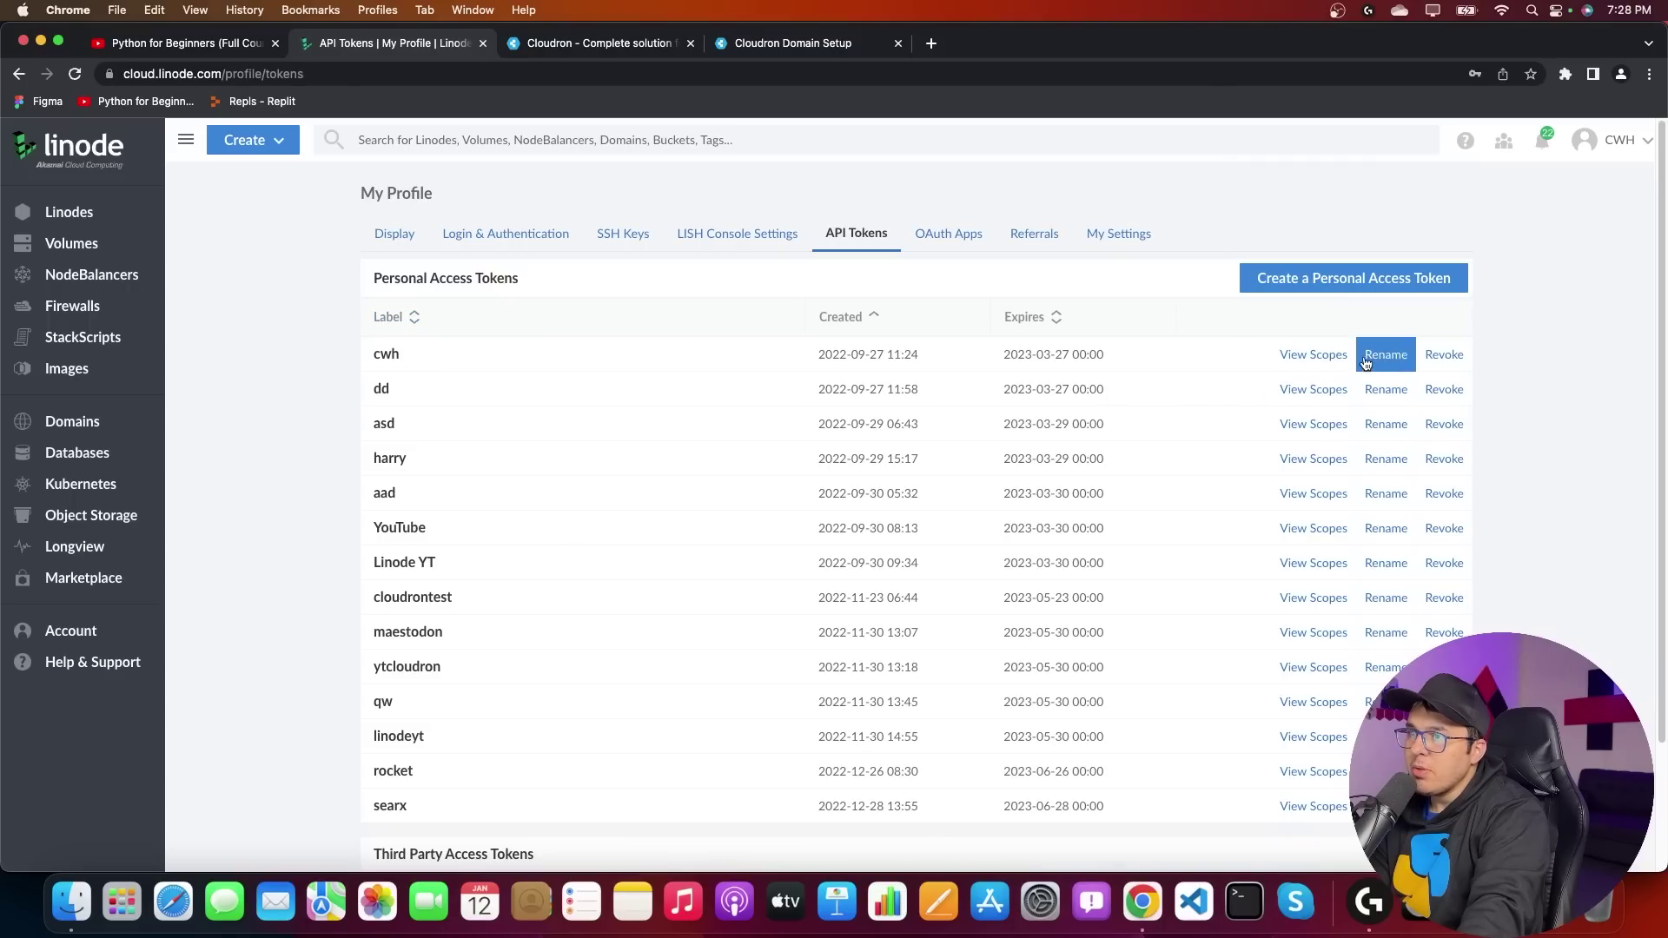
{"action": "left_click", "coordinate": [1332, 277]}
{"action": "left_click", "coordinate": [1363, 233]}
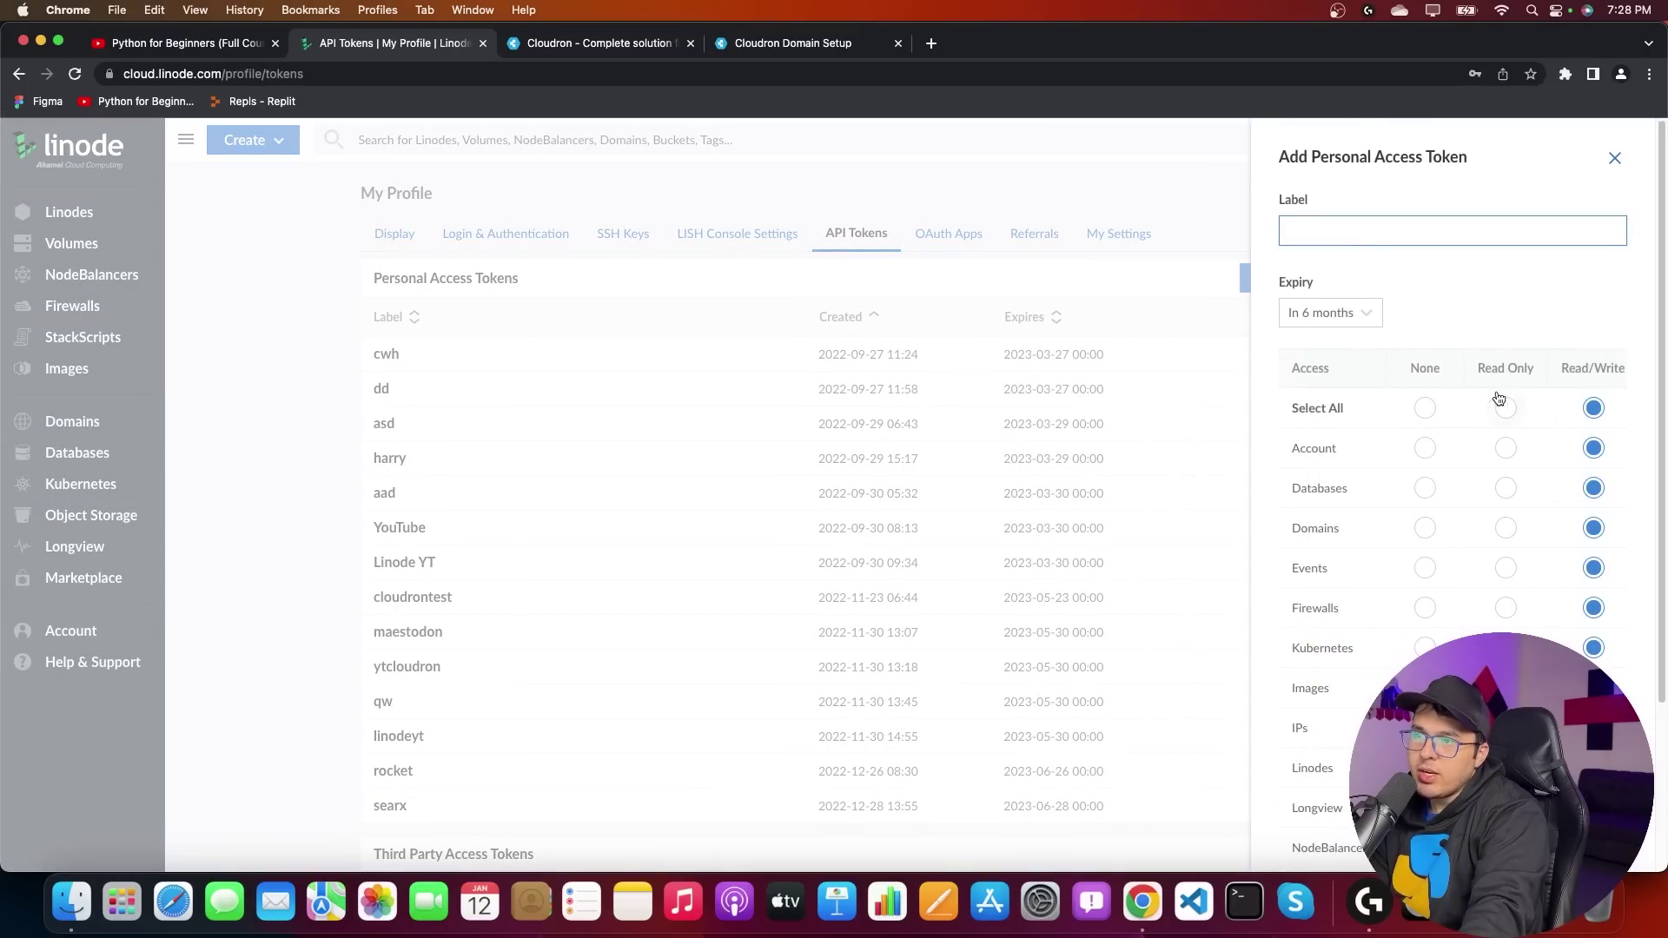
{"action": "left_click", "coordinate": [1424, 408]}
{"action": "left_click", "coordinate": [1593, 407]}
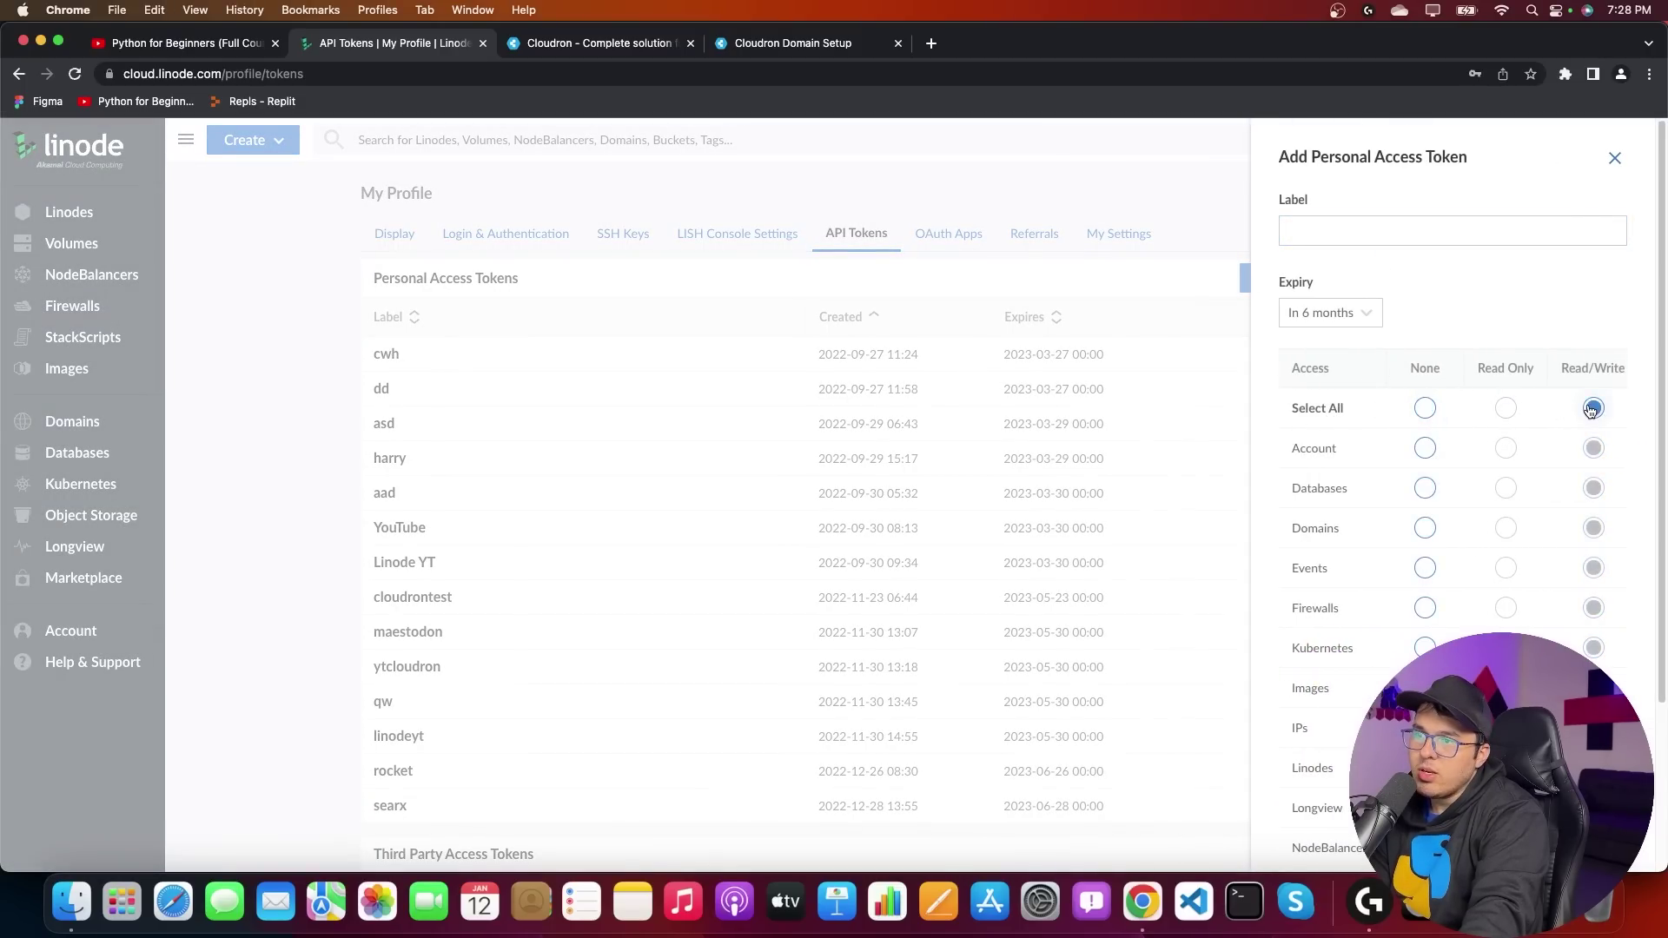
{"action": "left_click", "coordinate": [1414, 224]}
{"action": "type", "text": "cloudron"}
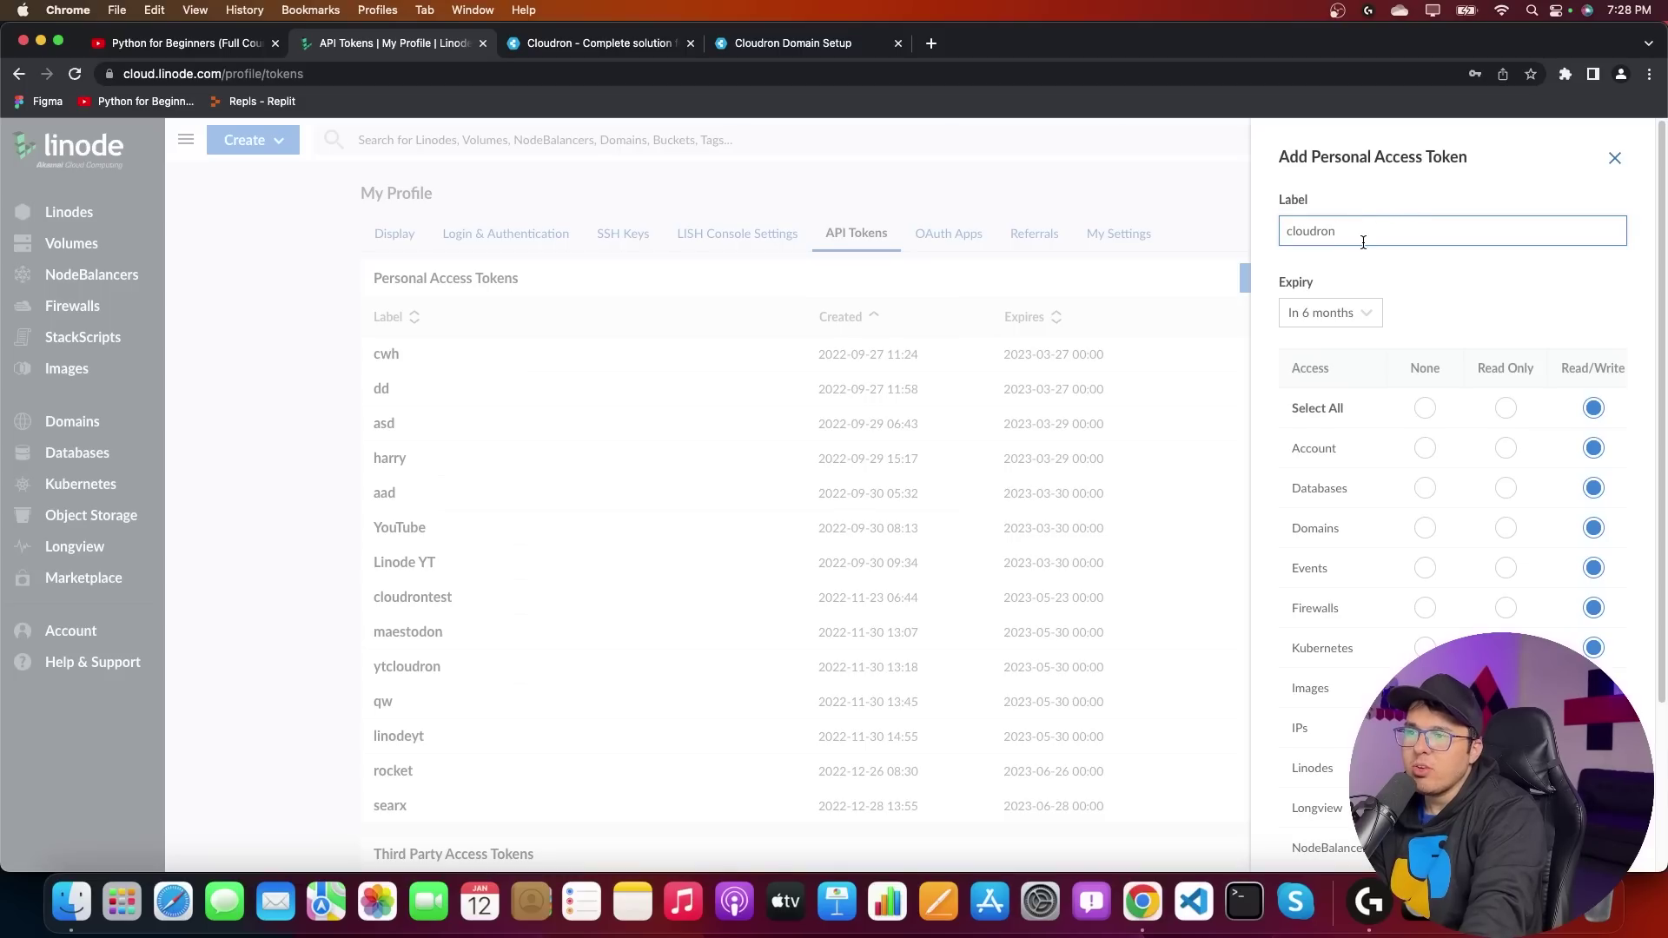
{"action": "scroll", "coordinate": [1488, 423], "scroll_direction": "down", "scroll_amount": 3}
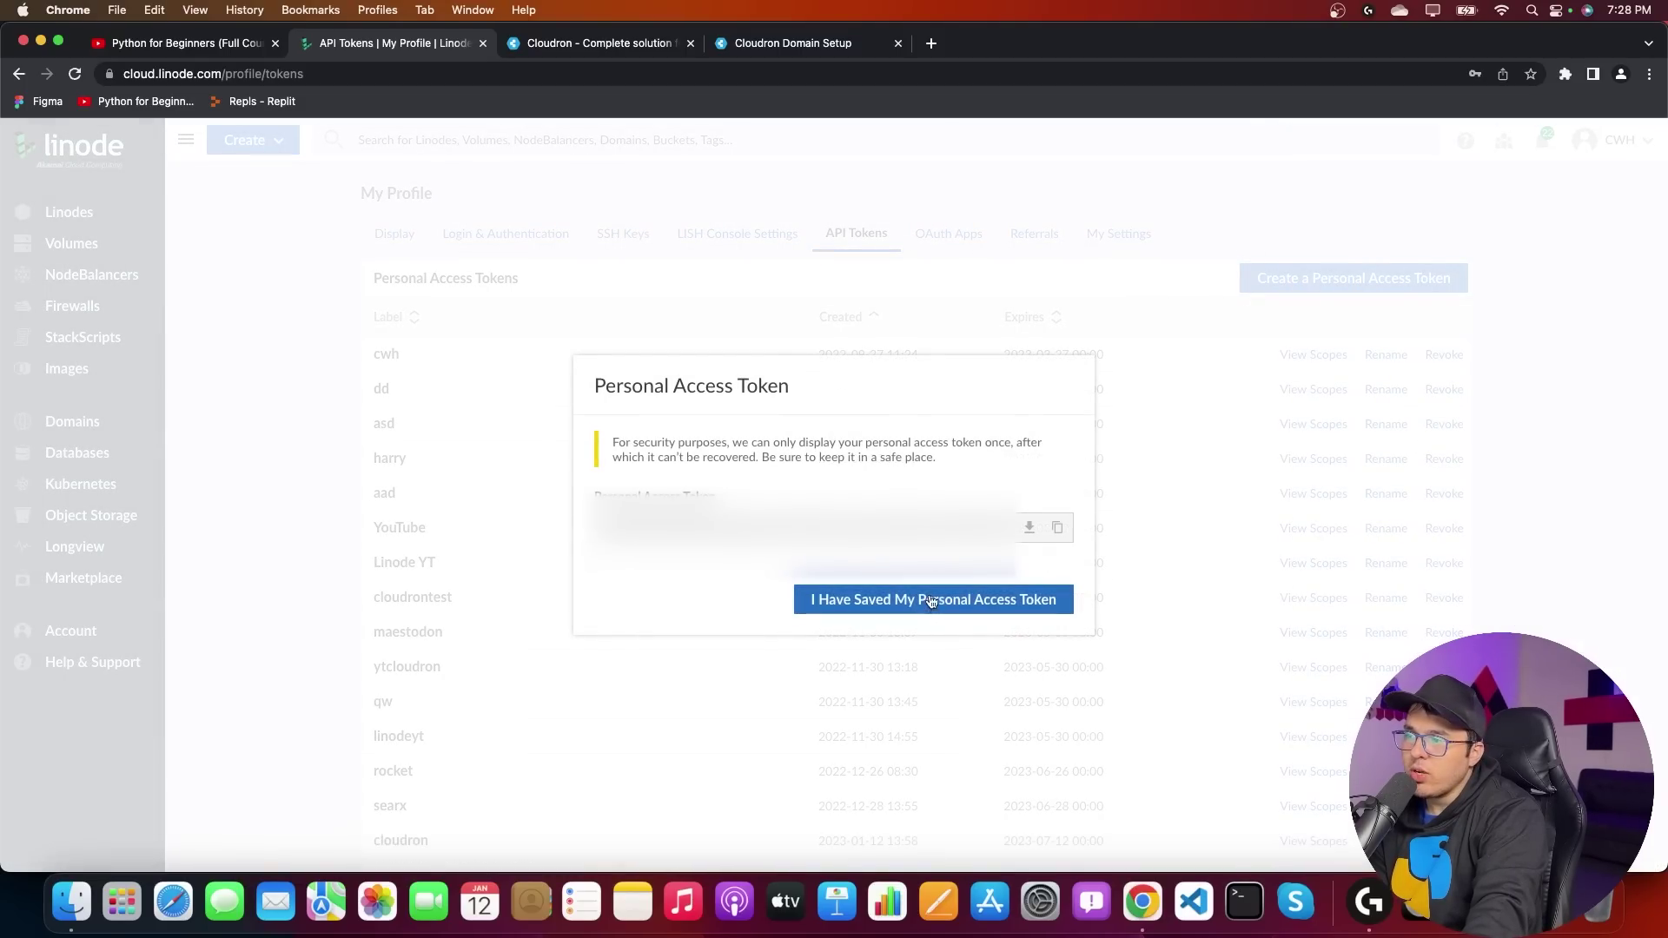
Copy the new personal access token into the API Token field of Cloudron's Domain Setup and submit the form.
{"action": "left_click", "coordinate": [1057, 527]}
{"action": "left_click", "coordinate": [793, 43]}
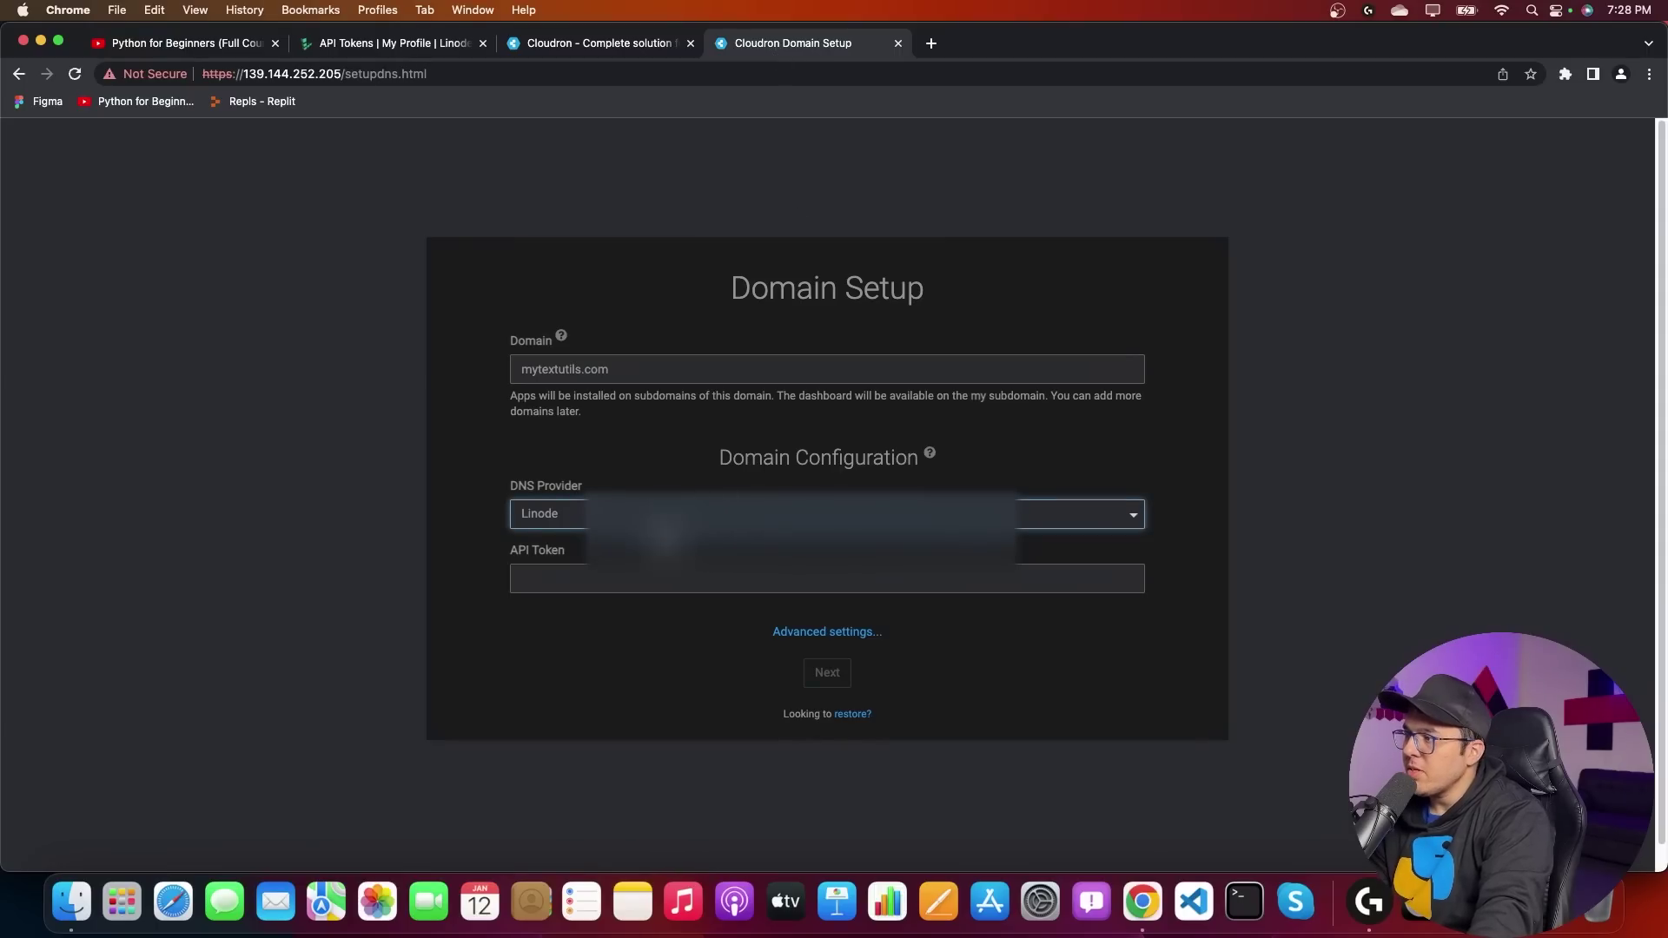
{"action": "left_click", "coordinate": [639, 569]}
{"action": "key", "text": "cmd+v"}
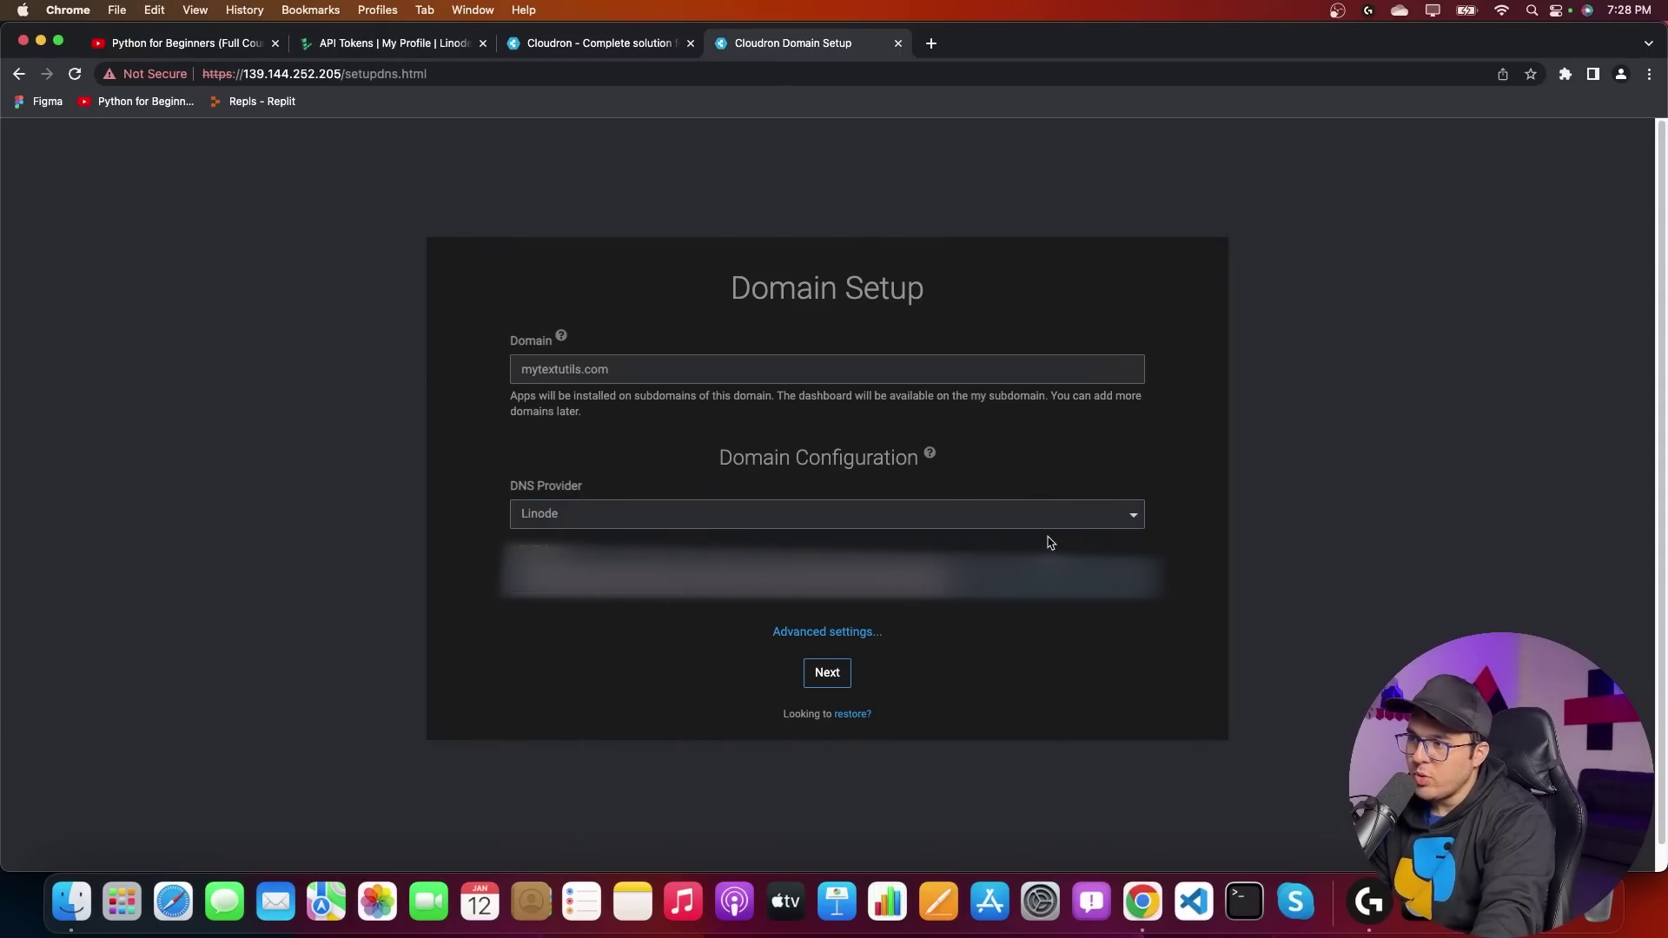
{"action": "left_click", "coordinate": [837, 670]}
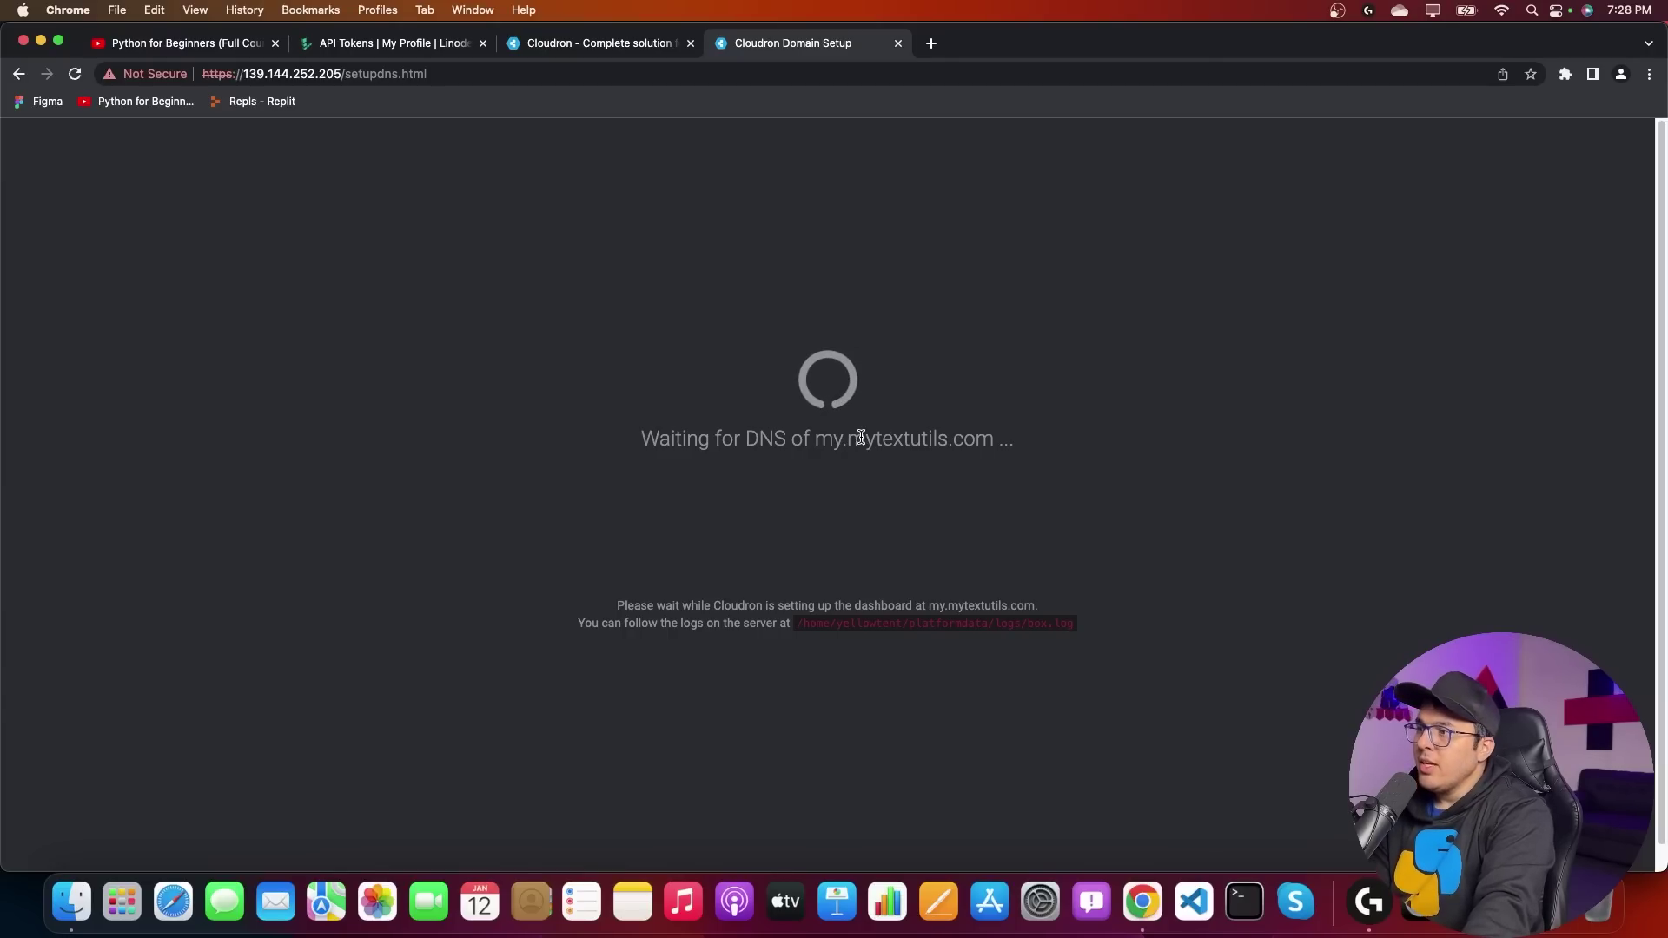
Dismiss Linode's access token dialog and open the DNS records of mytextutils.com under Domains.
{"action": "left_click", "coordinate": [390, 43]}
{"action": "left_click", "coordinate": [834, 599]}
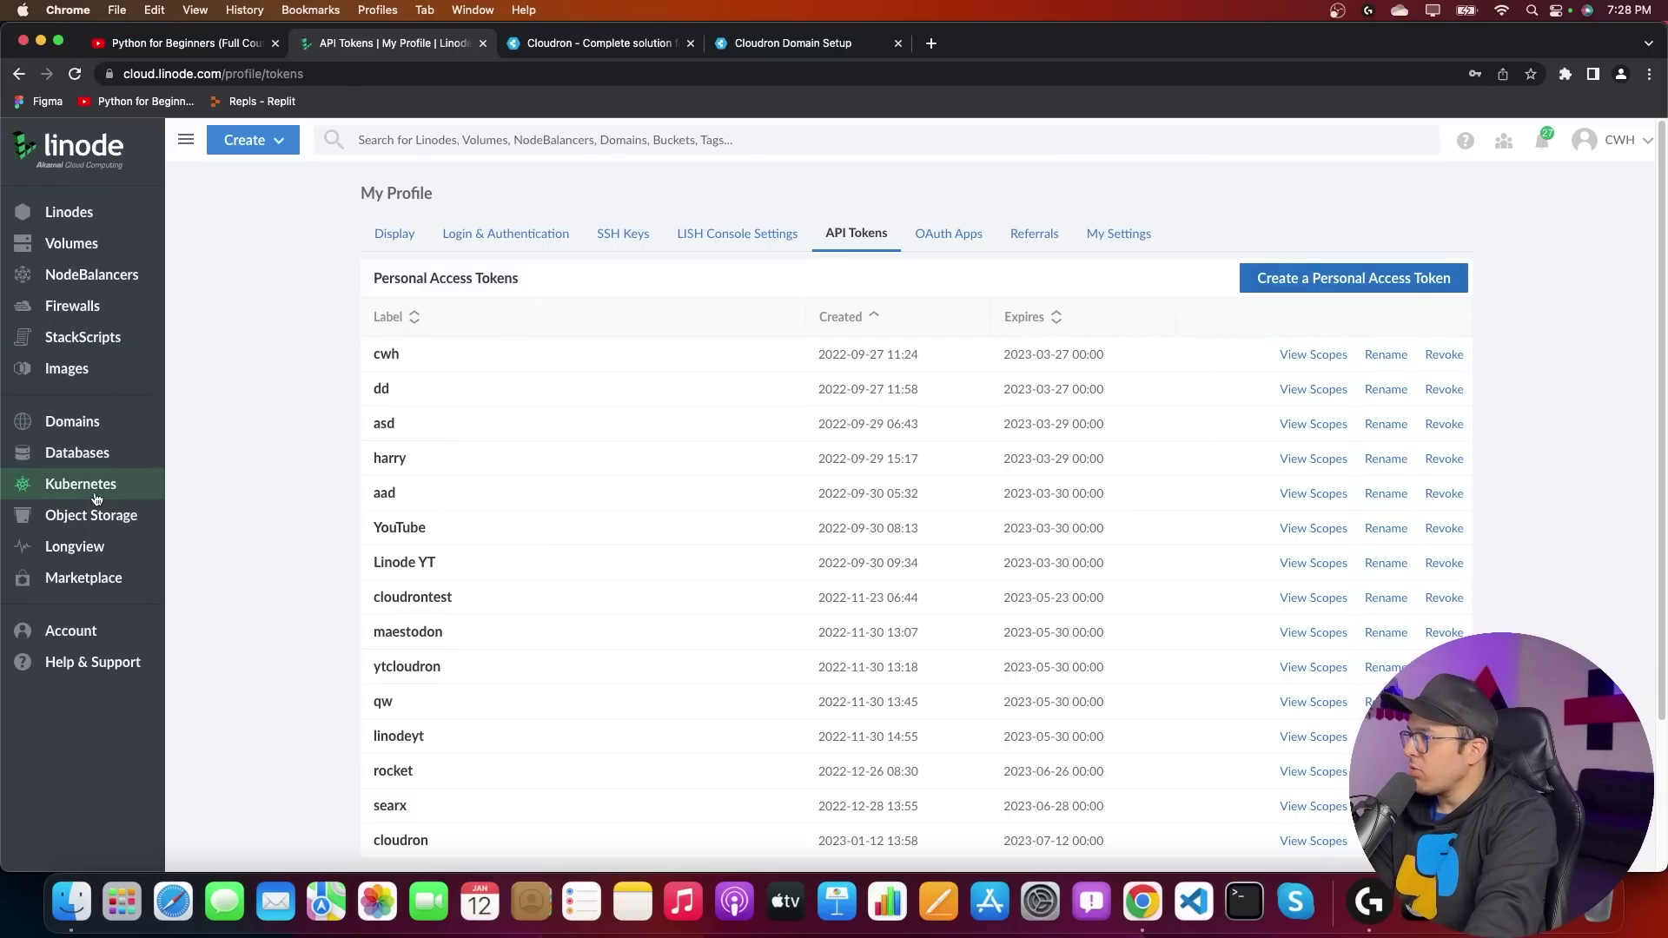
{"action": "left_click", "coordinate": [72, 421]}
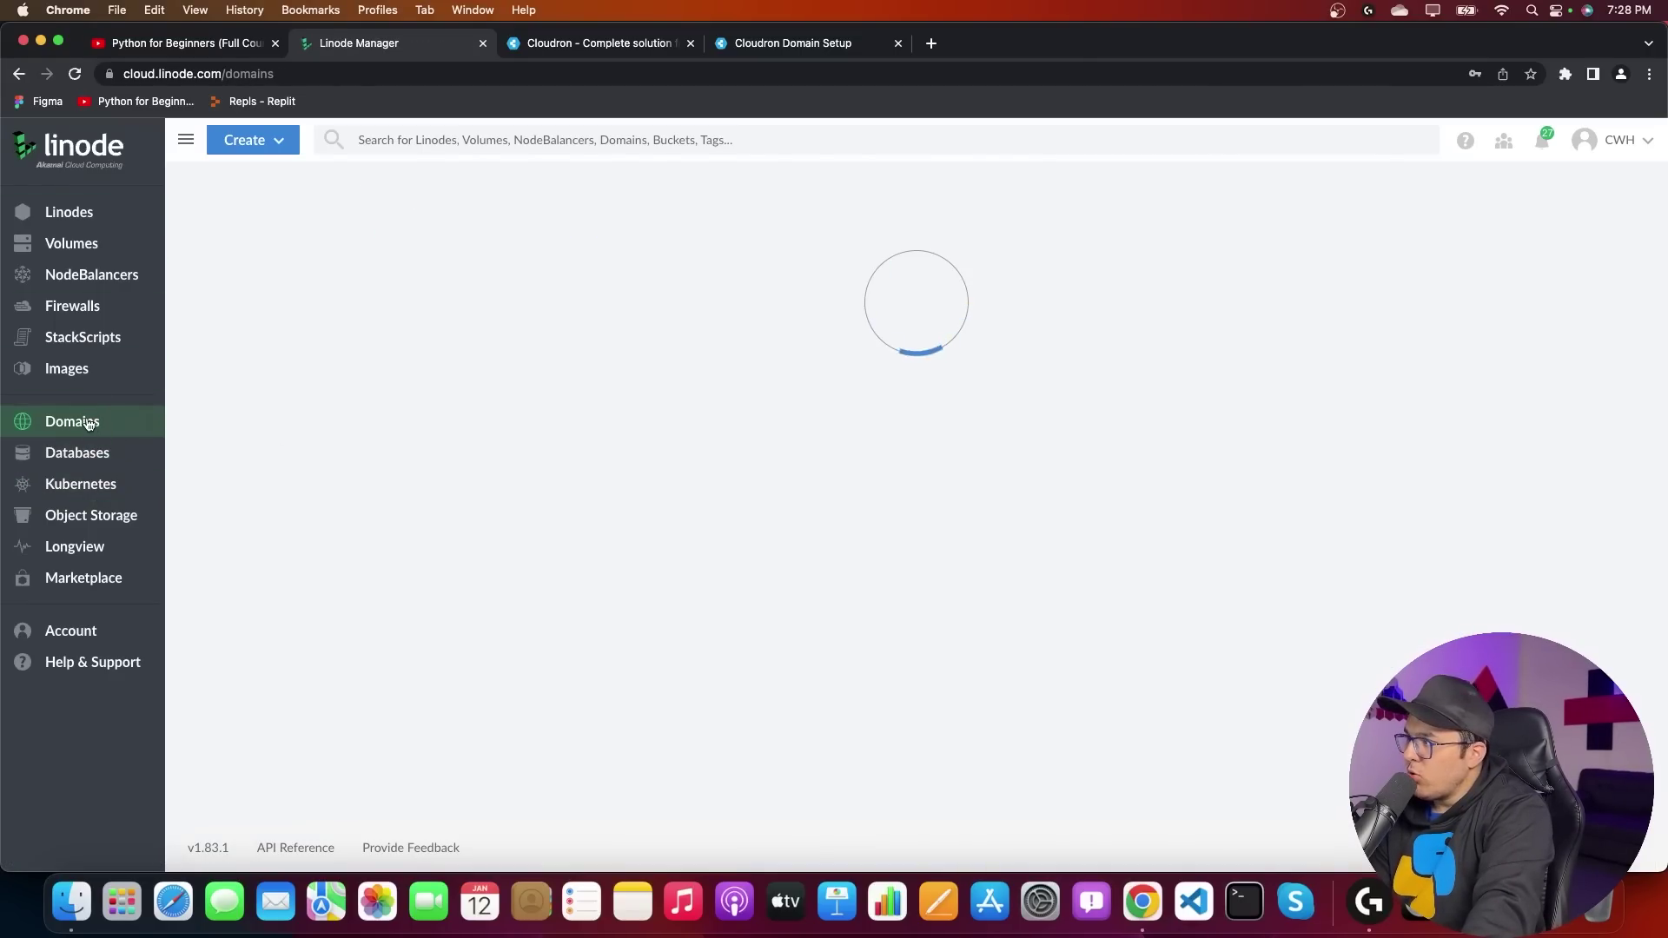
{"action": "left_click_drag", "start_coordinate": [366, 272], "coordinate": [472, 272]}
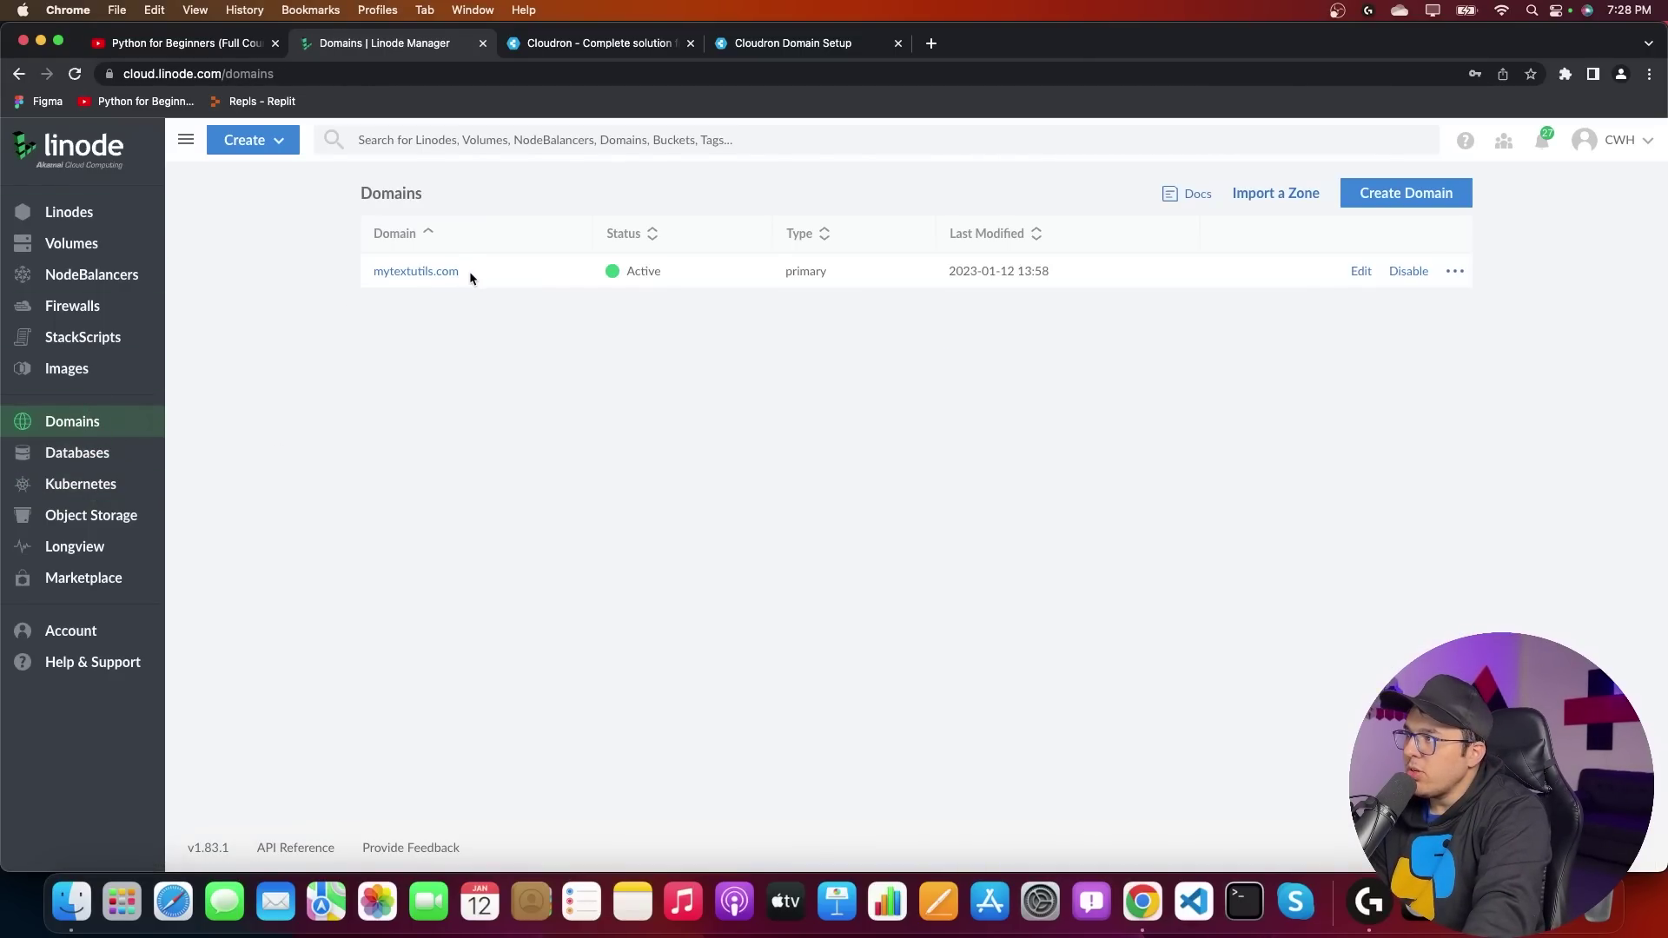
{"action": "left_click", "coordinate": [413, 273]}
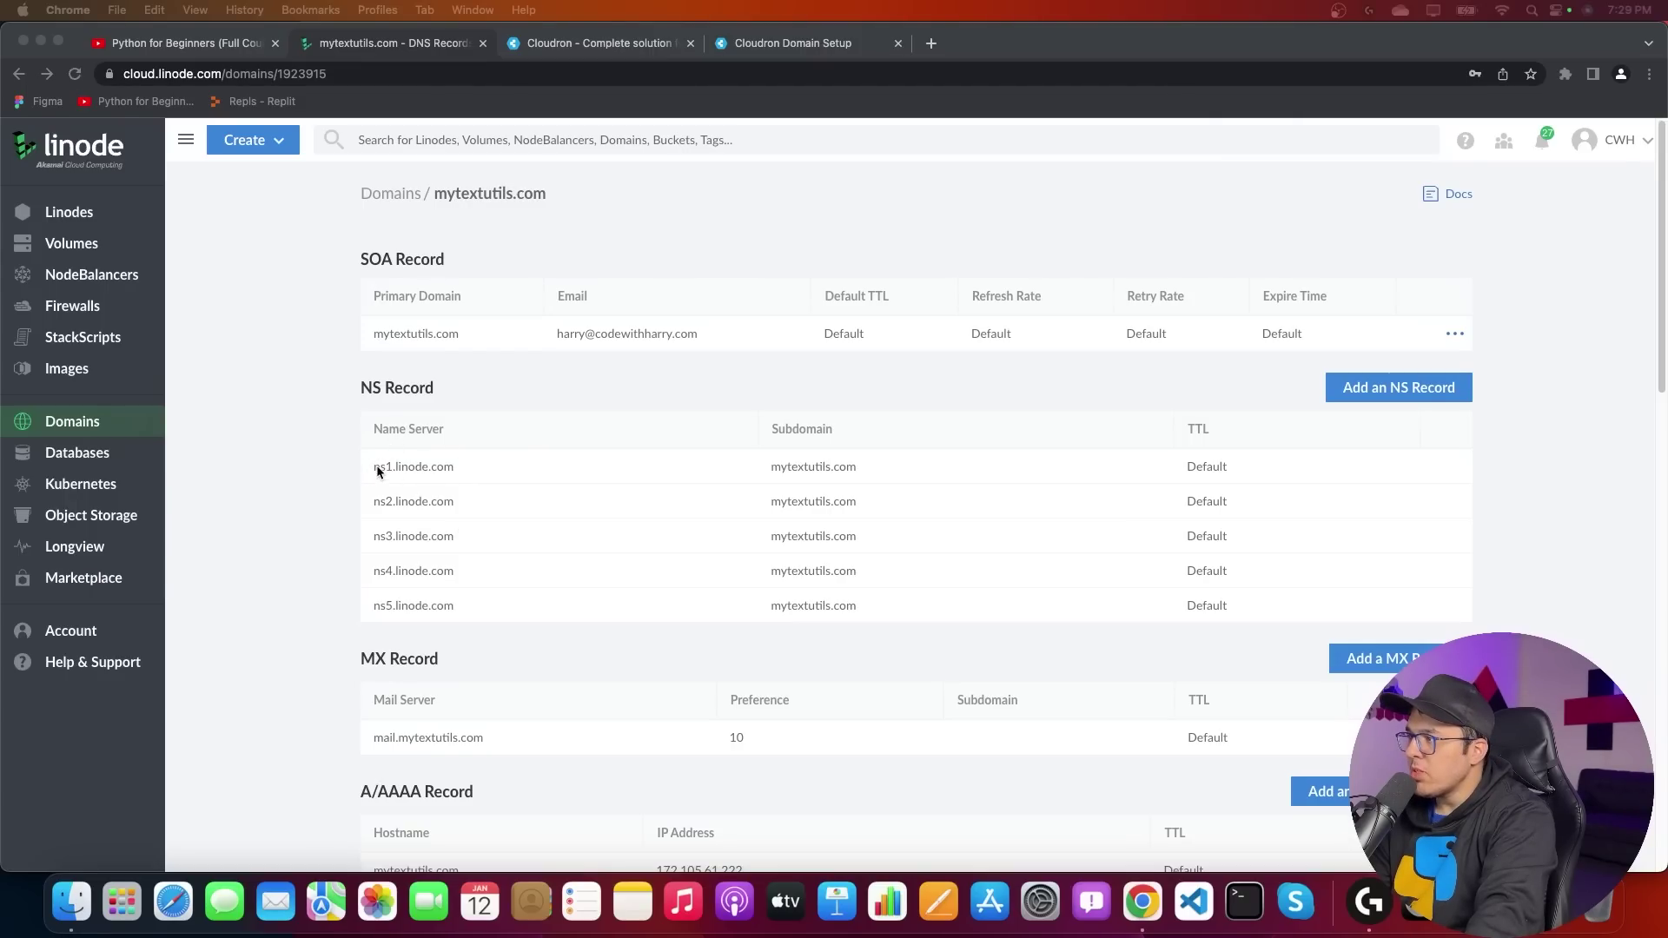
Review the name servers in the NS Record section of mytextutils.com, highlighting ns1.linode.com through ns5.linode.com.
{"action": "left_click", "coordinate": [488, 469]}
{"action": "left_click_drag", "start_coordinate": [382, 503], "coordinate": [498, 611]}
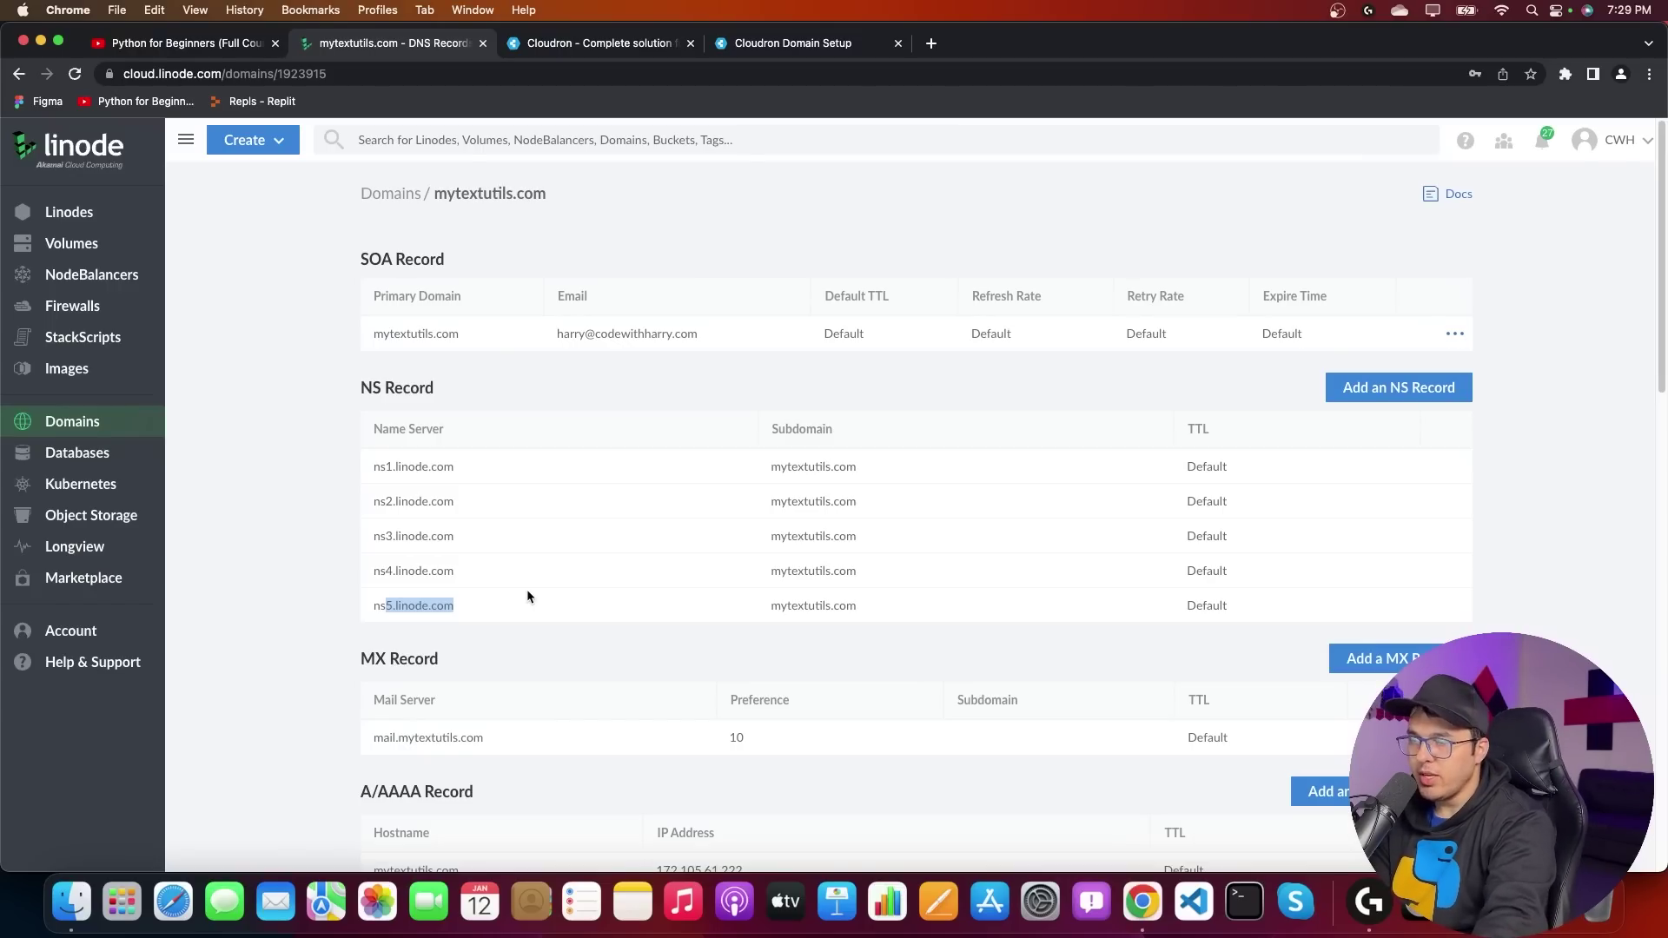
{"action": "left_click_drag", "start_coordinate": [374, 470], "coordinate": [518, 611]}
{"action": "left_click", "coordinate": [520, 605]}
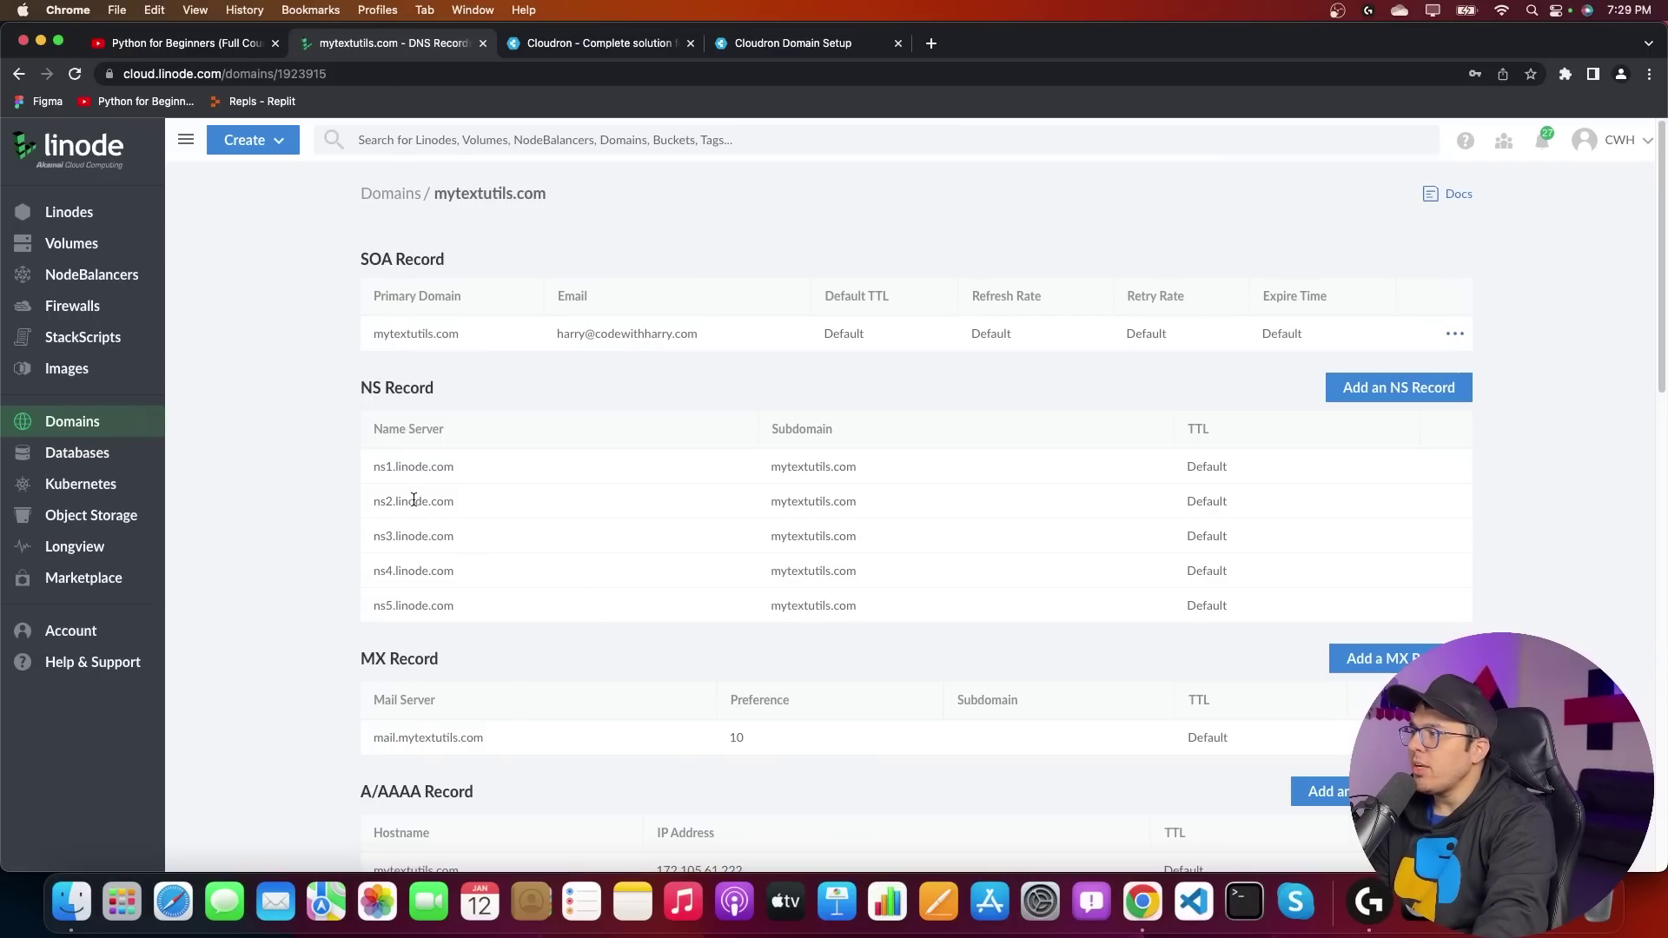
{"action": "left_click_drag", "start_coordinate": [373, 469], "coordinate": [501, 612]}
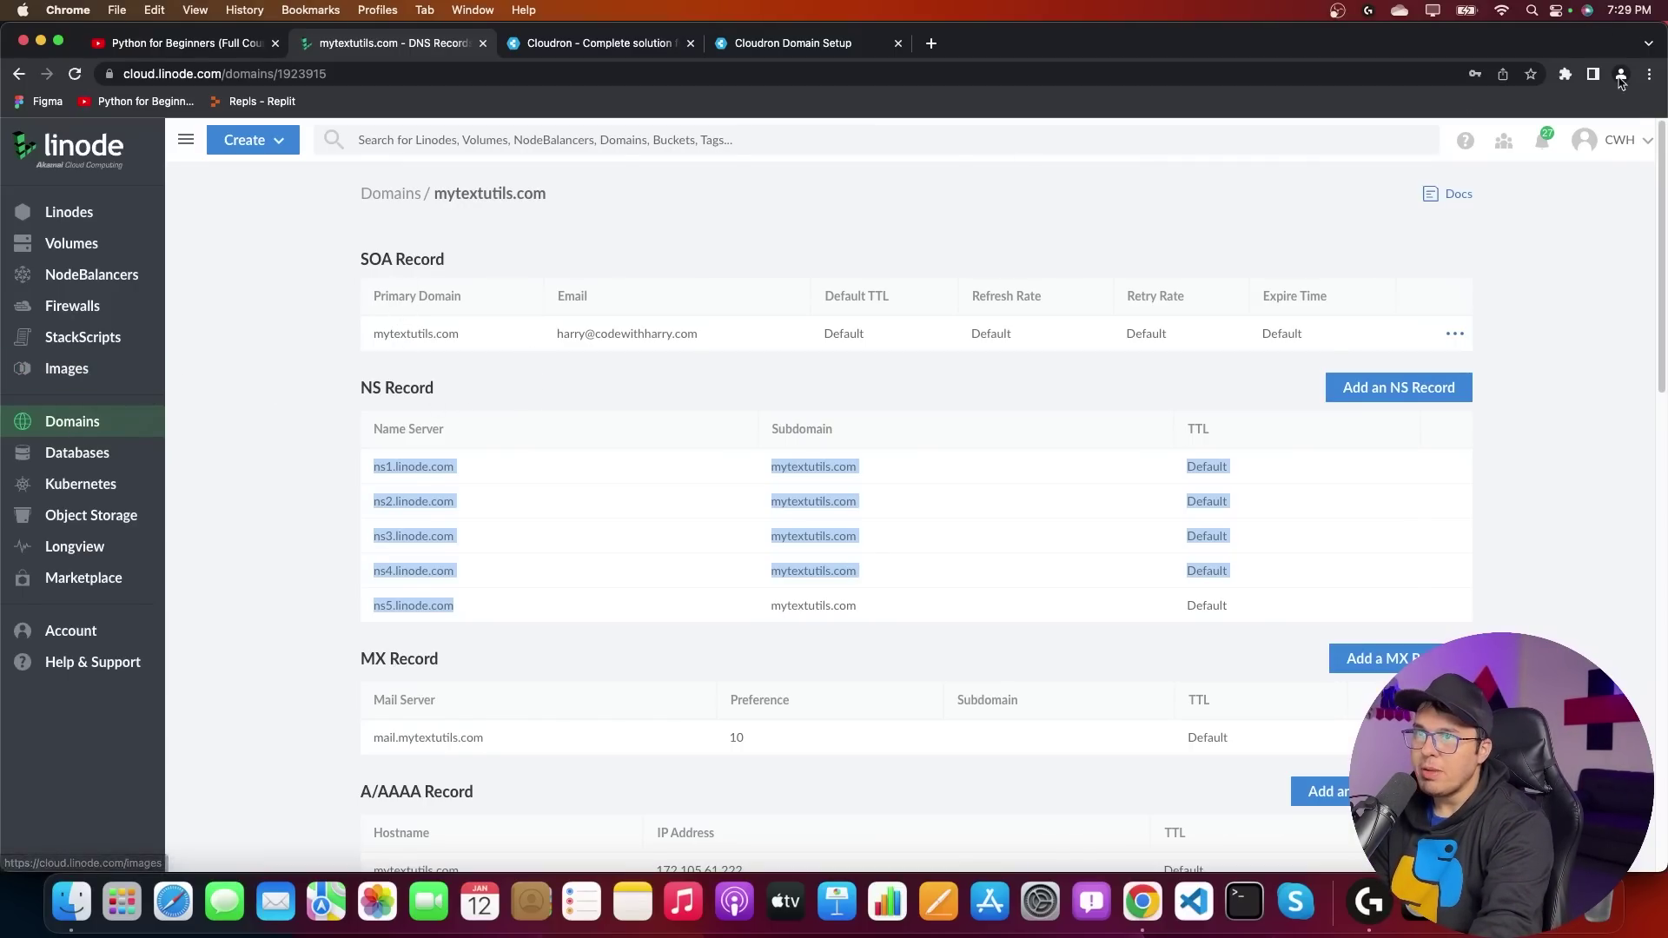
Revisit the API tokens list in the Linode profile and return to the Cloudron domain setup page.
{"action": "left_click", "coordinate": [1649, 150]}
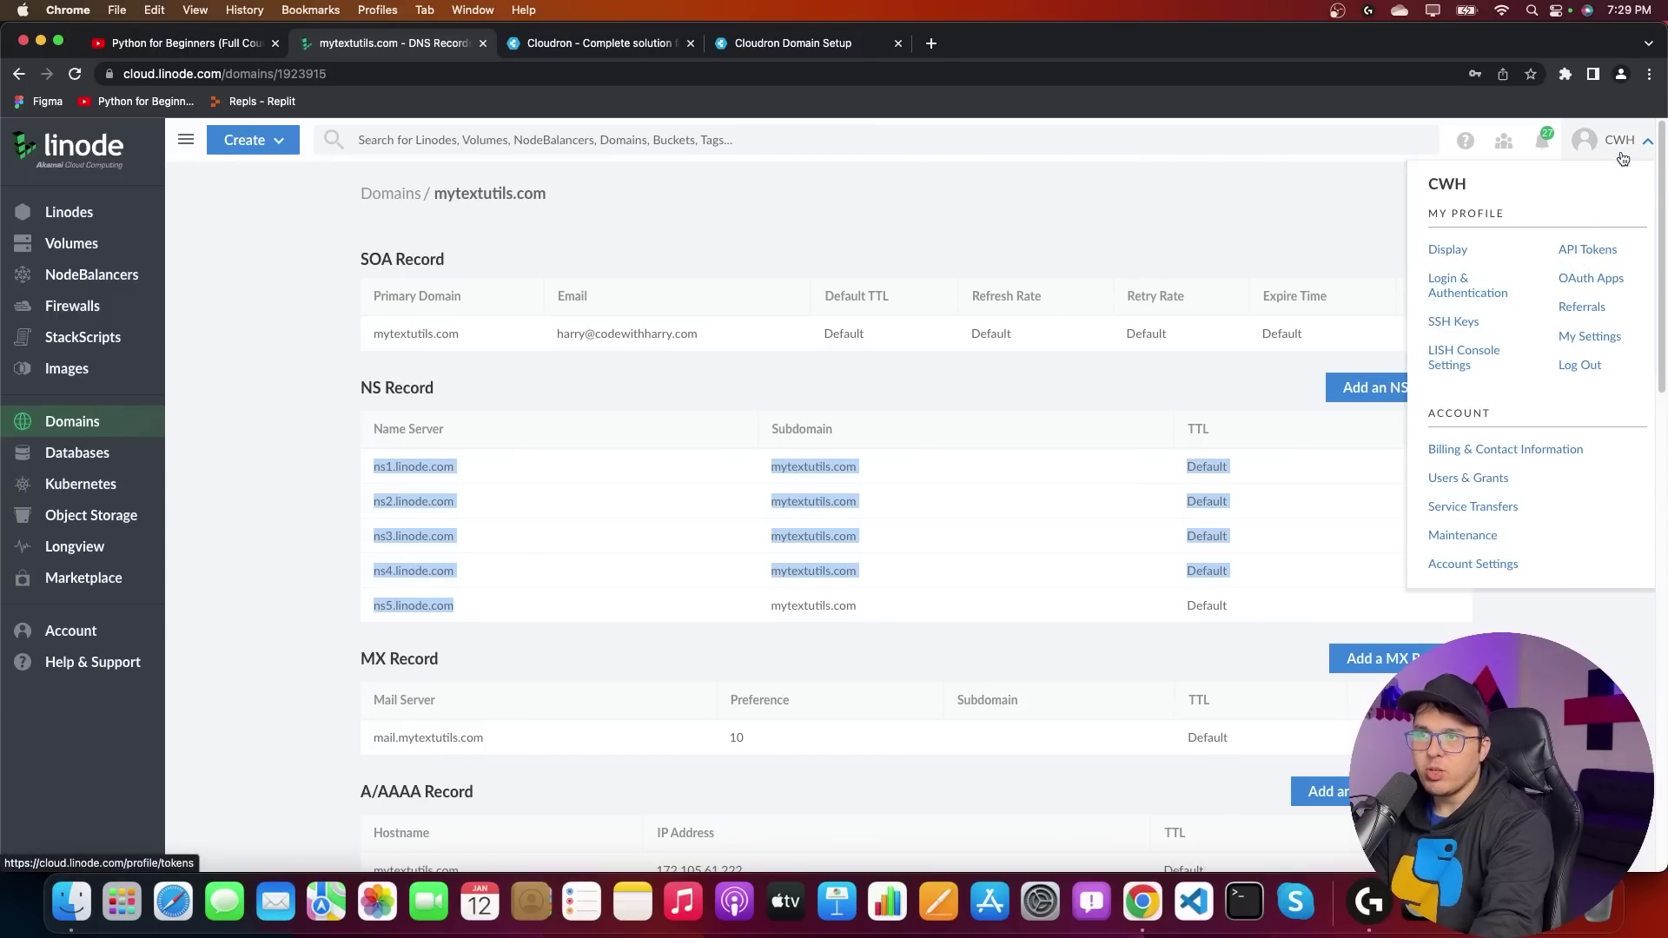
{"action": "left_click", "coordinate": [1587, 250]}
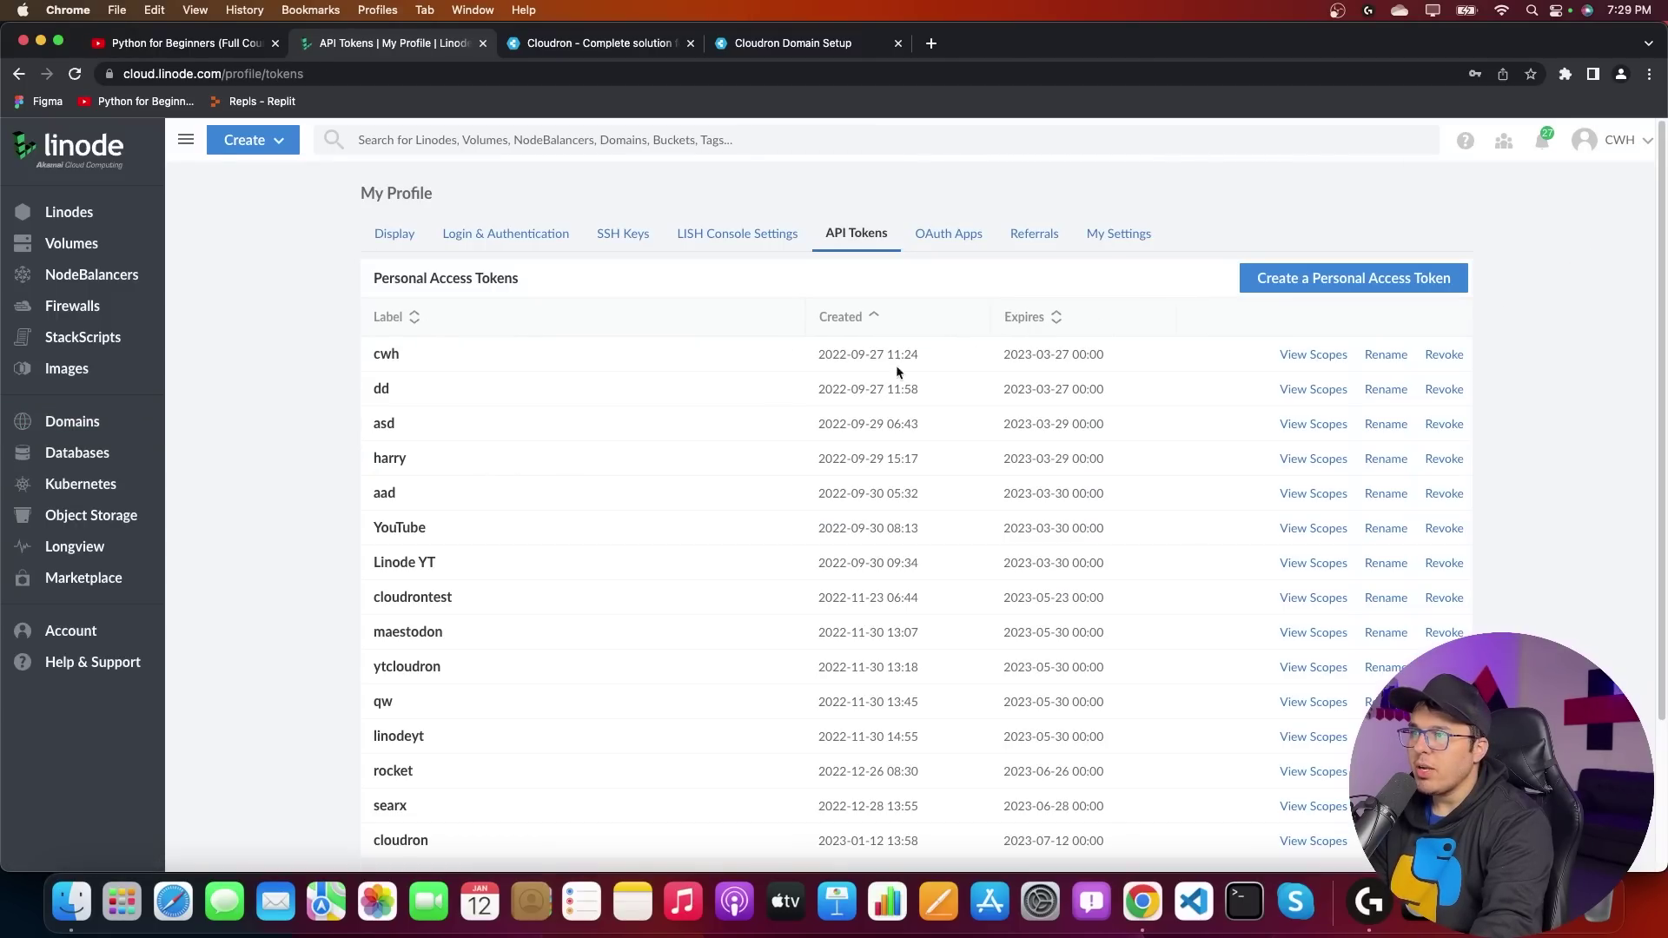
{"action": "left_click", "coordinate": [786, 45]}
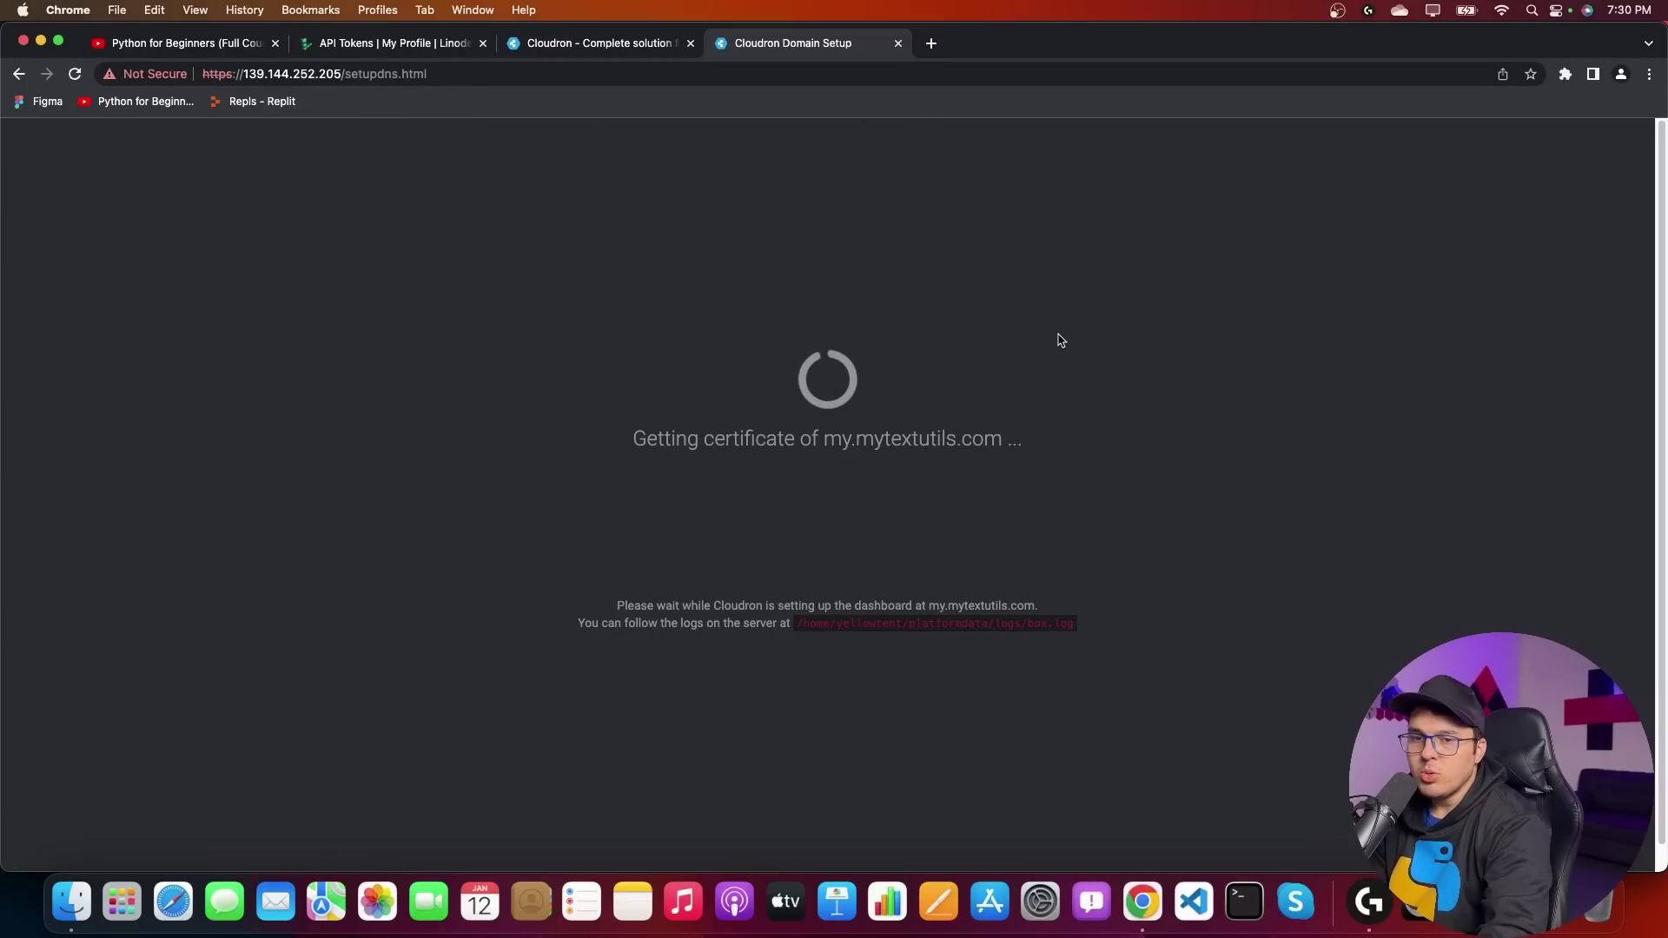
Move the Cloudron Domain Setup browser tab beside the Linode tab and check the setup progress.
{"action": "left_click", "coordinate": [584, 43]}
{"action": "left_click", "coordinate": [804, 47]}
{"action": "left_click_drag", "start_coordinate": [816, 50], "coordinate": [608, 45]}
{"action": "left_click", "coordinate": [395, 43]}
{"action": "left_click", "coordinate": [603, 45]}
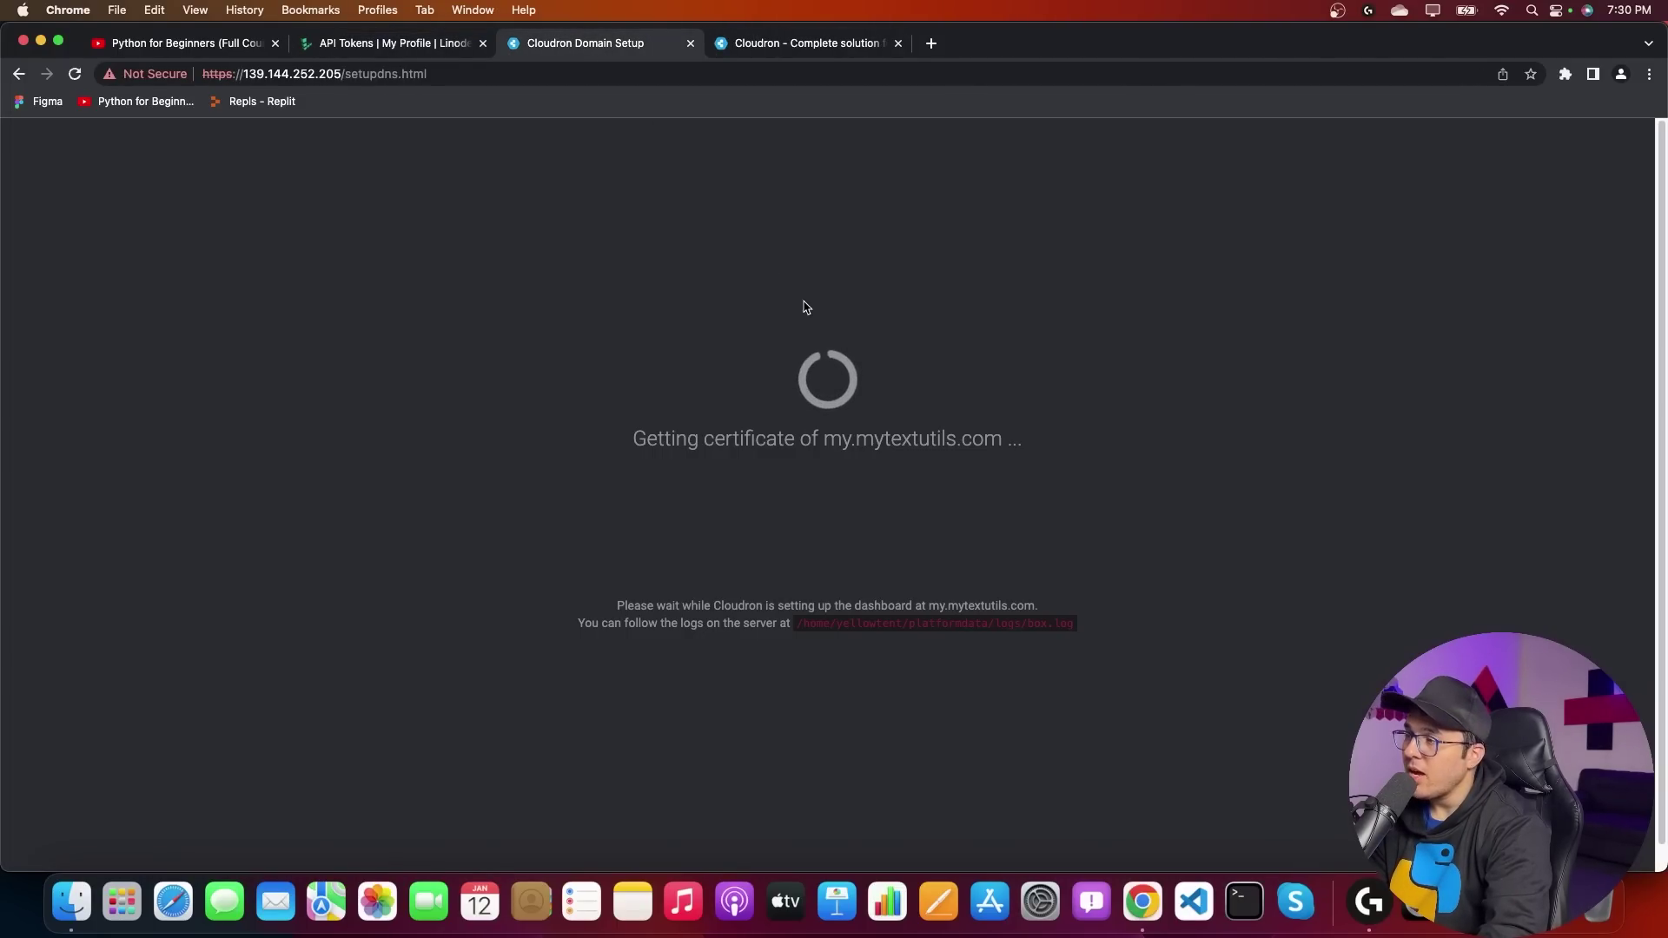
{"action": "left_click", "coordinate": [396, 43]}
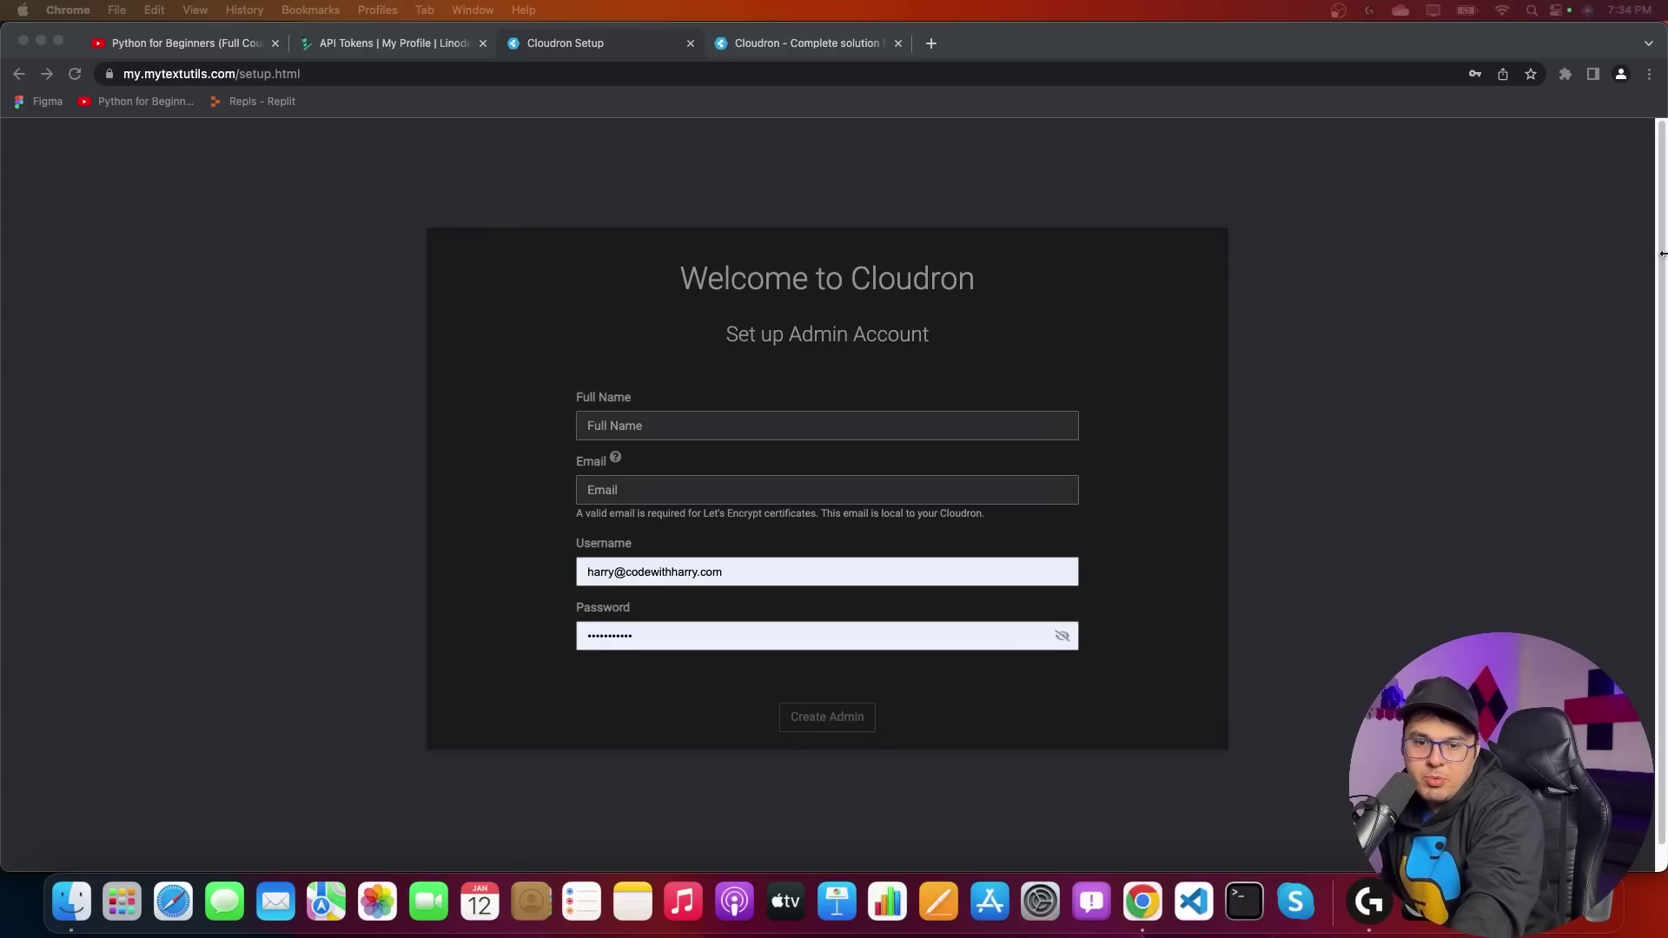
Enter the admin's full name in the Cloudron account form and copy the prefilled username's e-mail address into the Email field.
{"action": "left_click", "coordinate": [662, 426]}
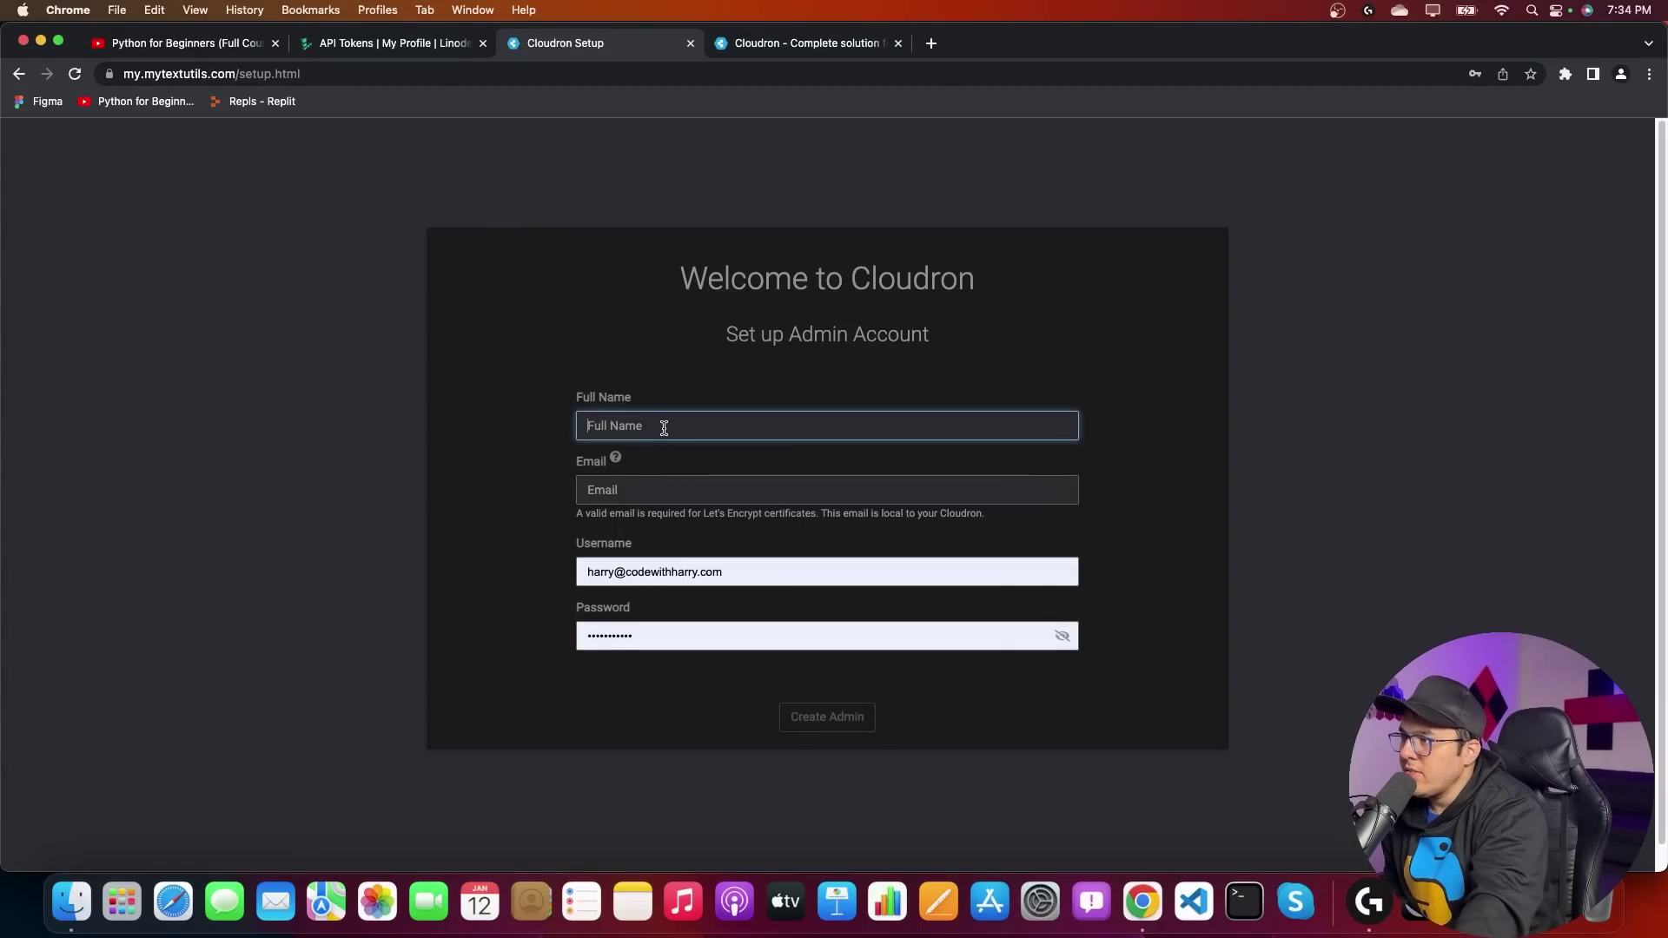
{"action": "type", "text": "Harry"}
{"action": "left_click", "coordinate": [722, 402]}
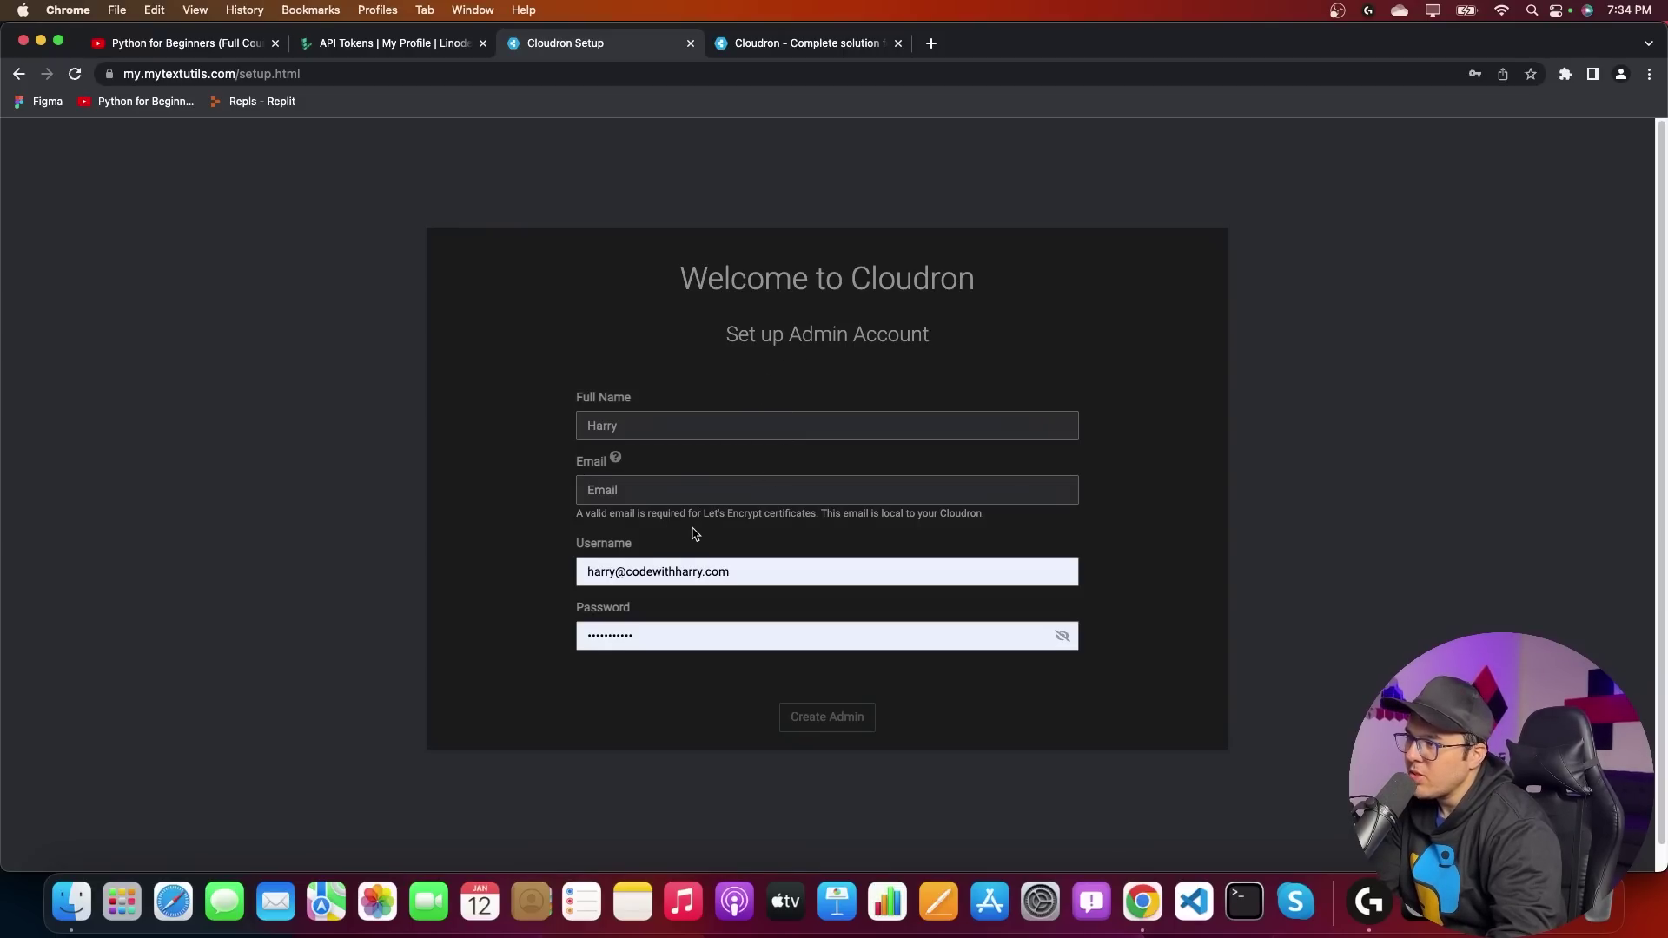
{"action": "scroll", "coordinate": [693, 534], "scroll_direction": "down", "scroll_amount": 1}
{"action": "left_click", "coordinate": [613, 465]}
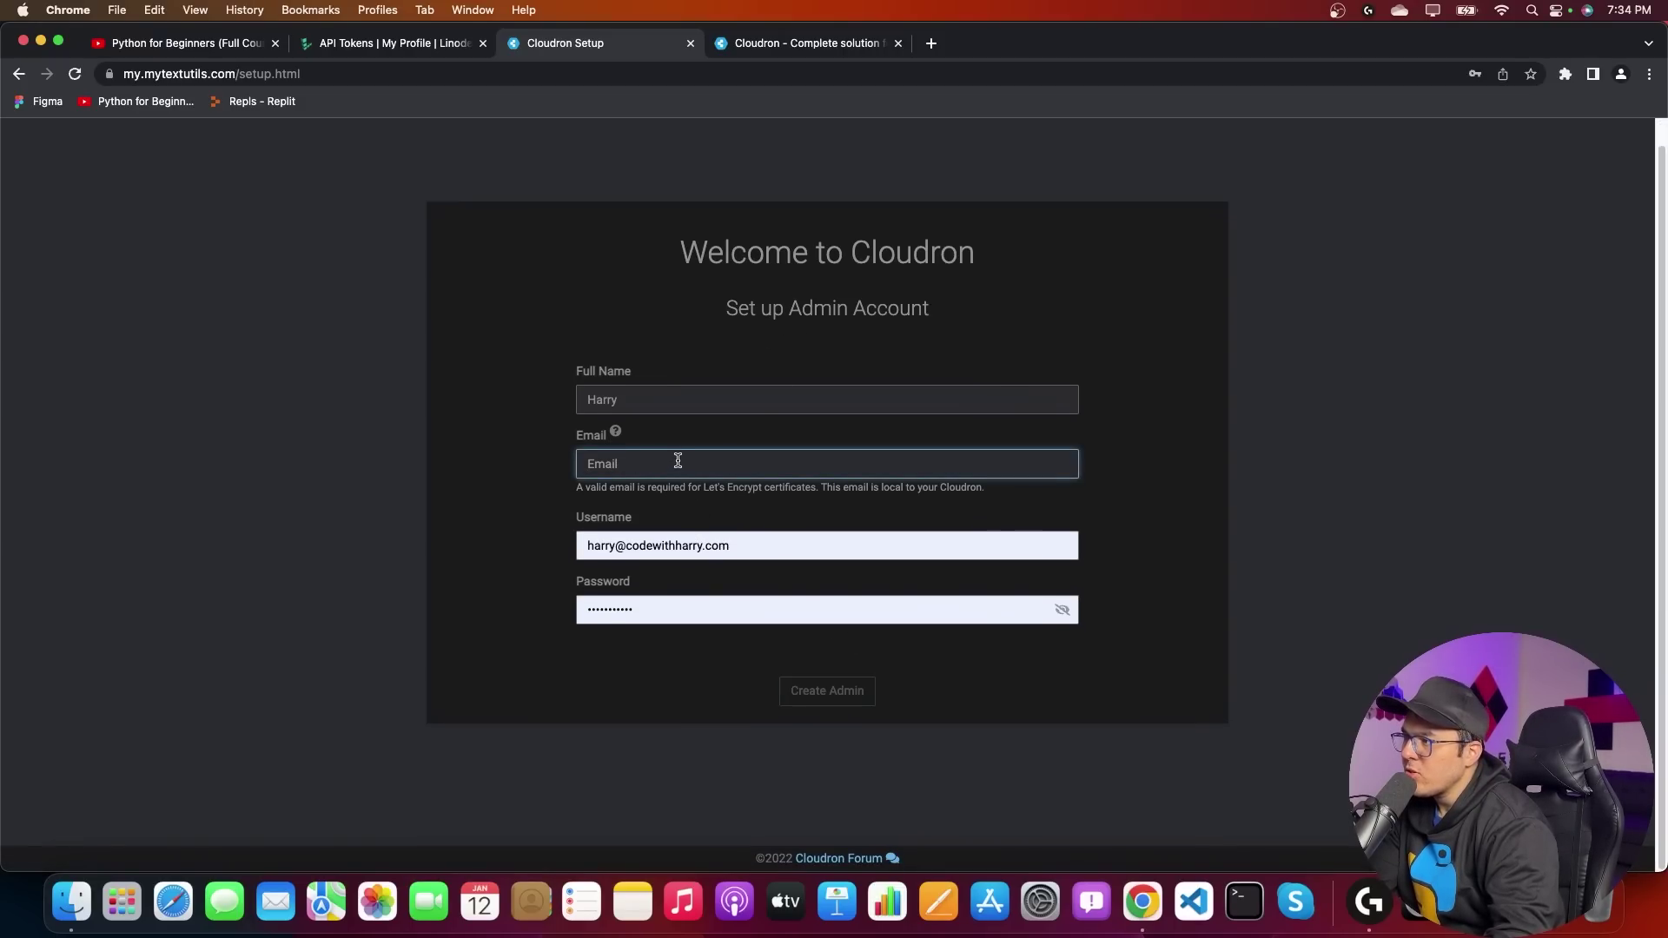
{"action": "left_click", "coordinate": [705, 553]}
{"action": "left_click_drag", "start_coordinate": [734, 545], "coordinate": [560, 550]}
{"action": "key", "text": "cmd+c"}
{"action": "left_click", "coordinate": [663, 455]}
{"action": "key", "text": "cmd+v"}
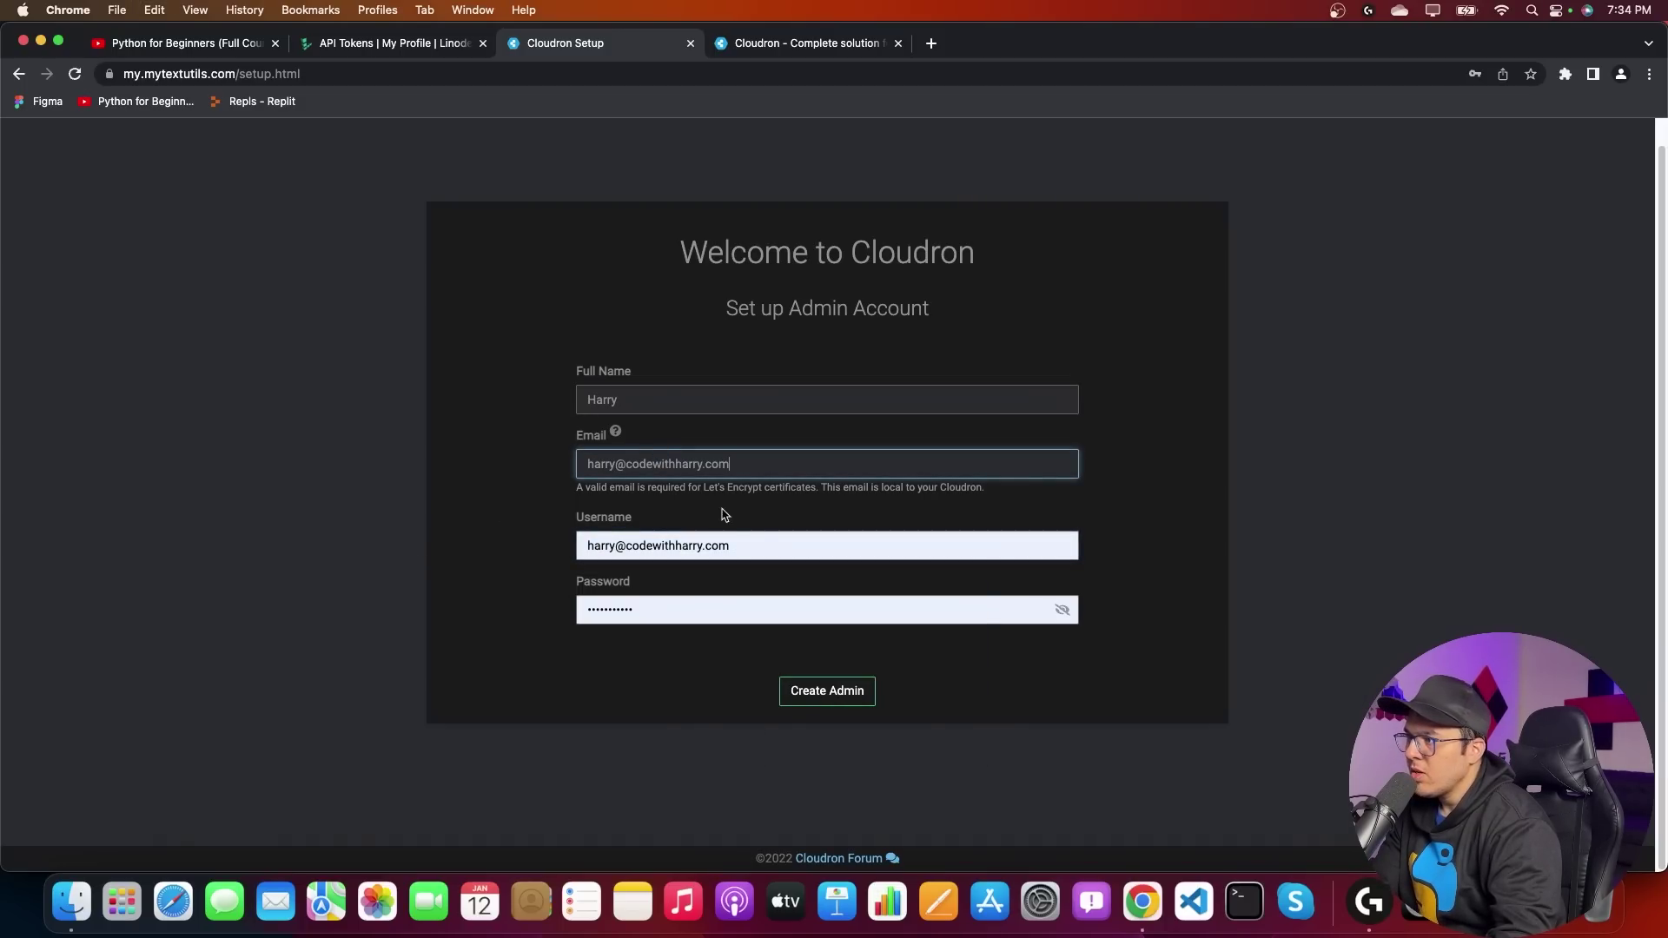
Shorten the admin username to the part before the @ sign, create the admin account and proceed to the dashboard.
{"action": "left_click", "coordinate": [766, 545]}
{"action": "left_click_drag", "start_coordinate": [618, 546], "coordinate": [894, 544]}
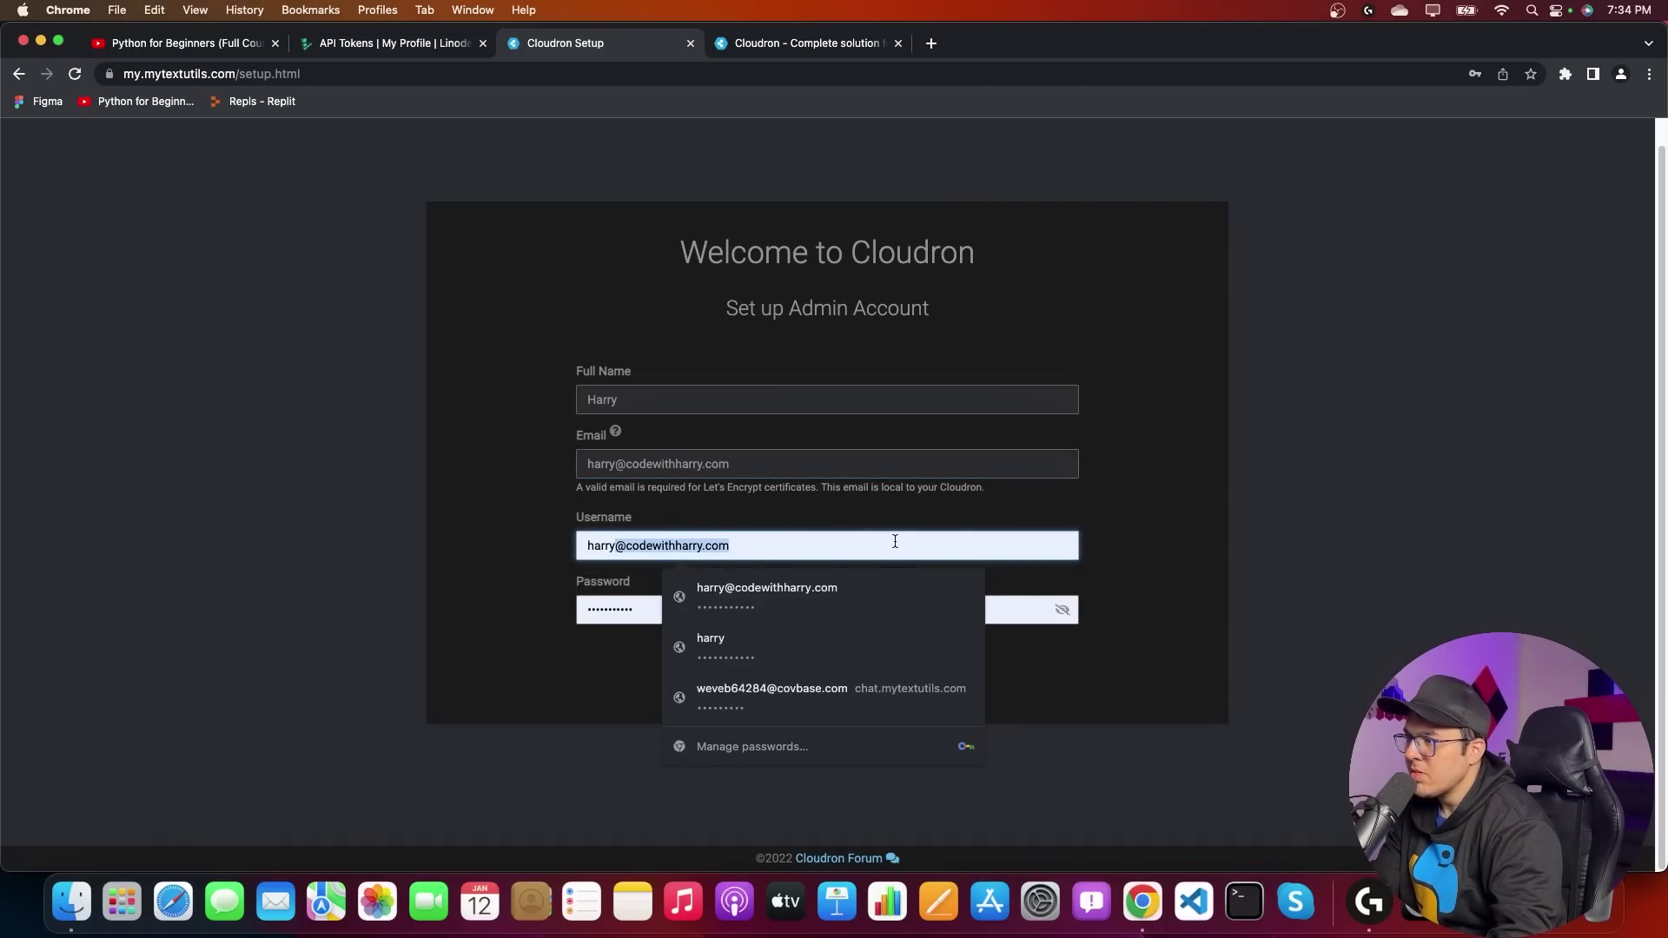
{"action": "key", "text": "BackSpace"}
{"action": "key", "text": "Escape"}
{"action": "left_click", "coordinate": [1127, 599]}
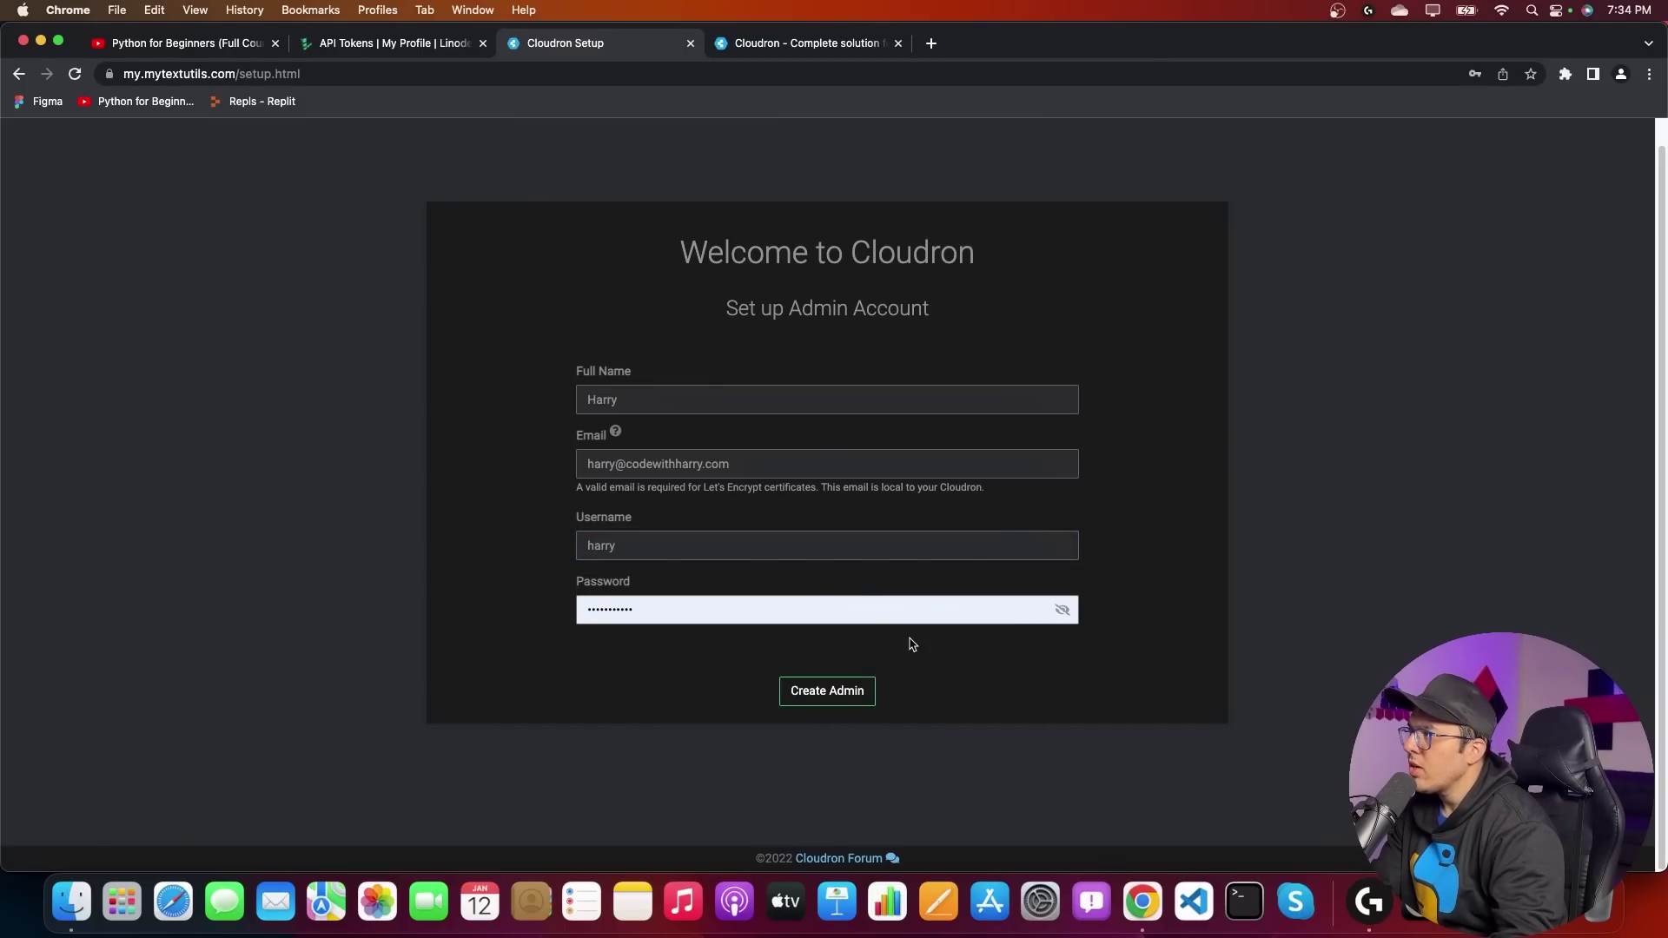
{"action": "left_click", "coordinate": [845, 690]}
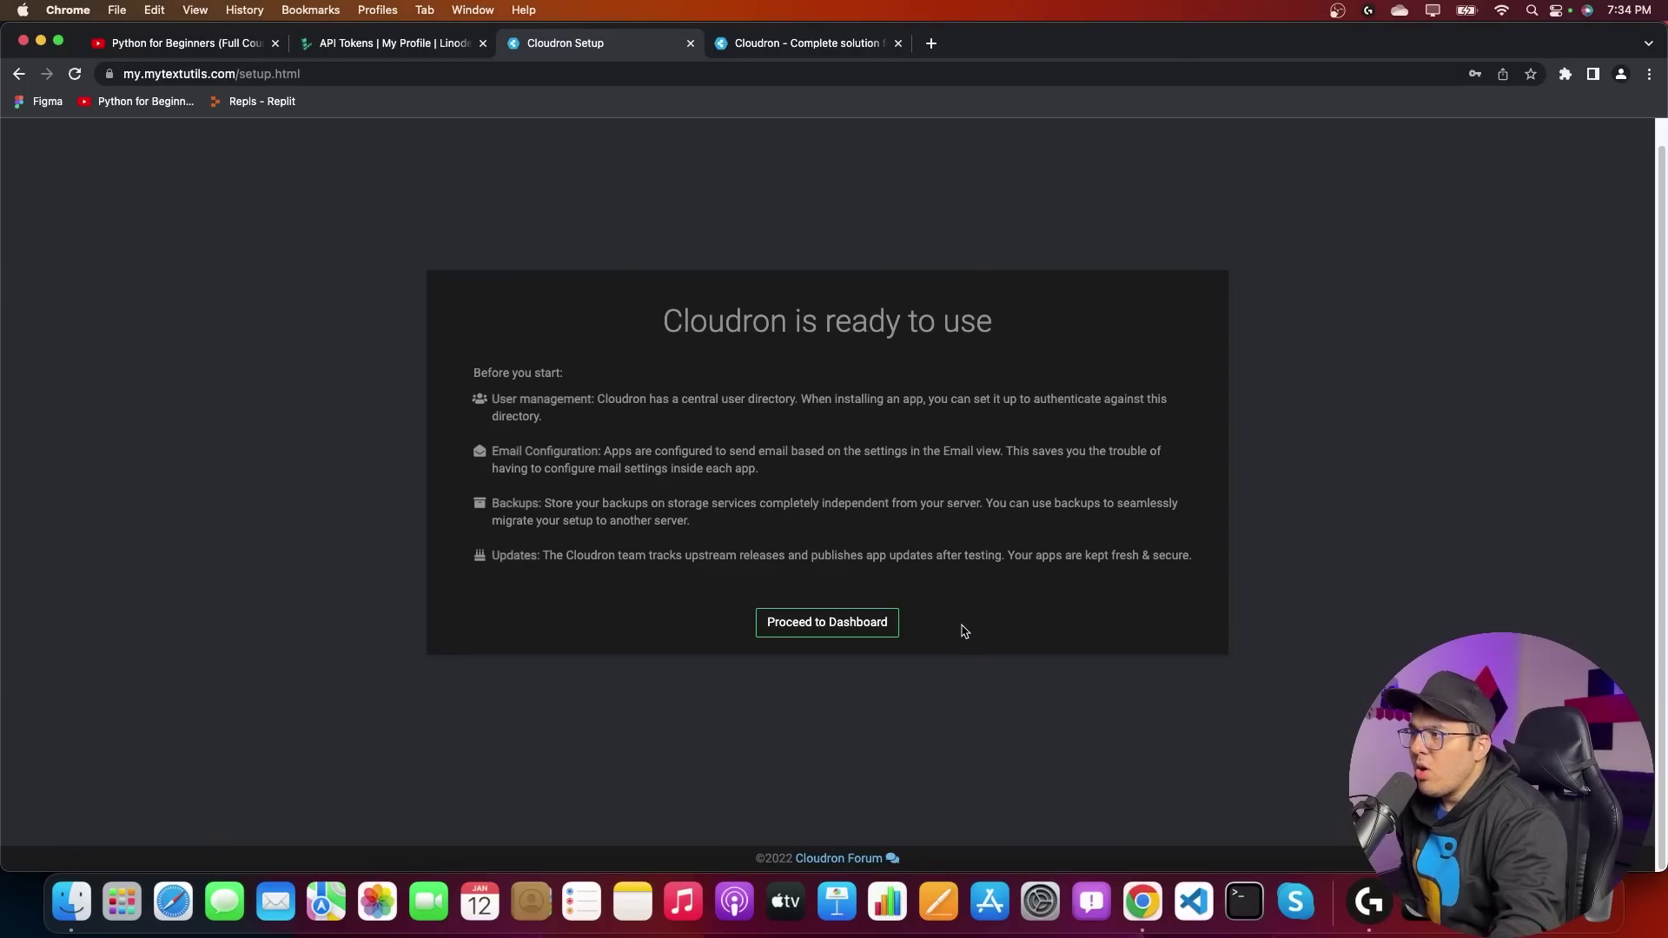
{"action": "left_click", "coordinate": [834, 633]}
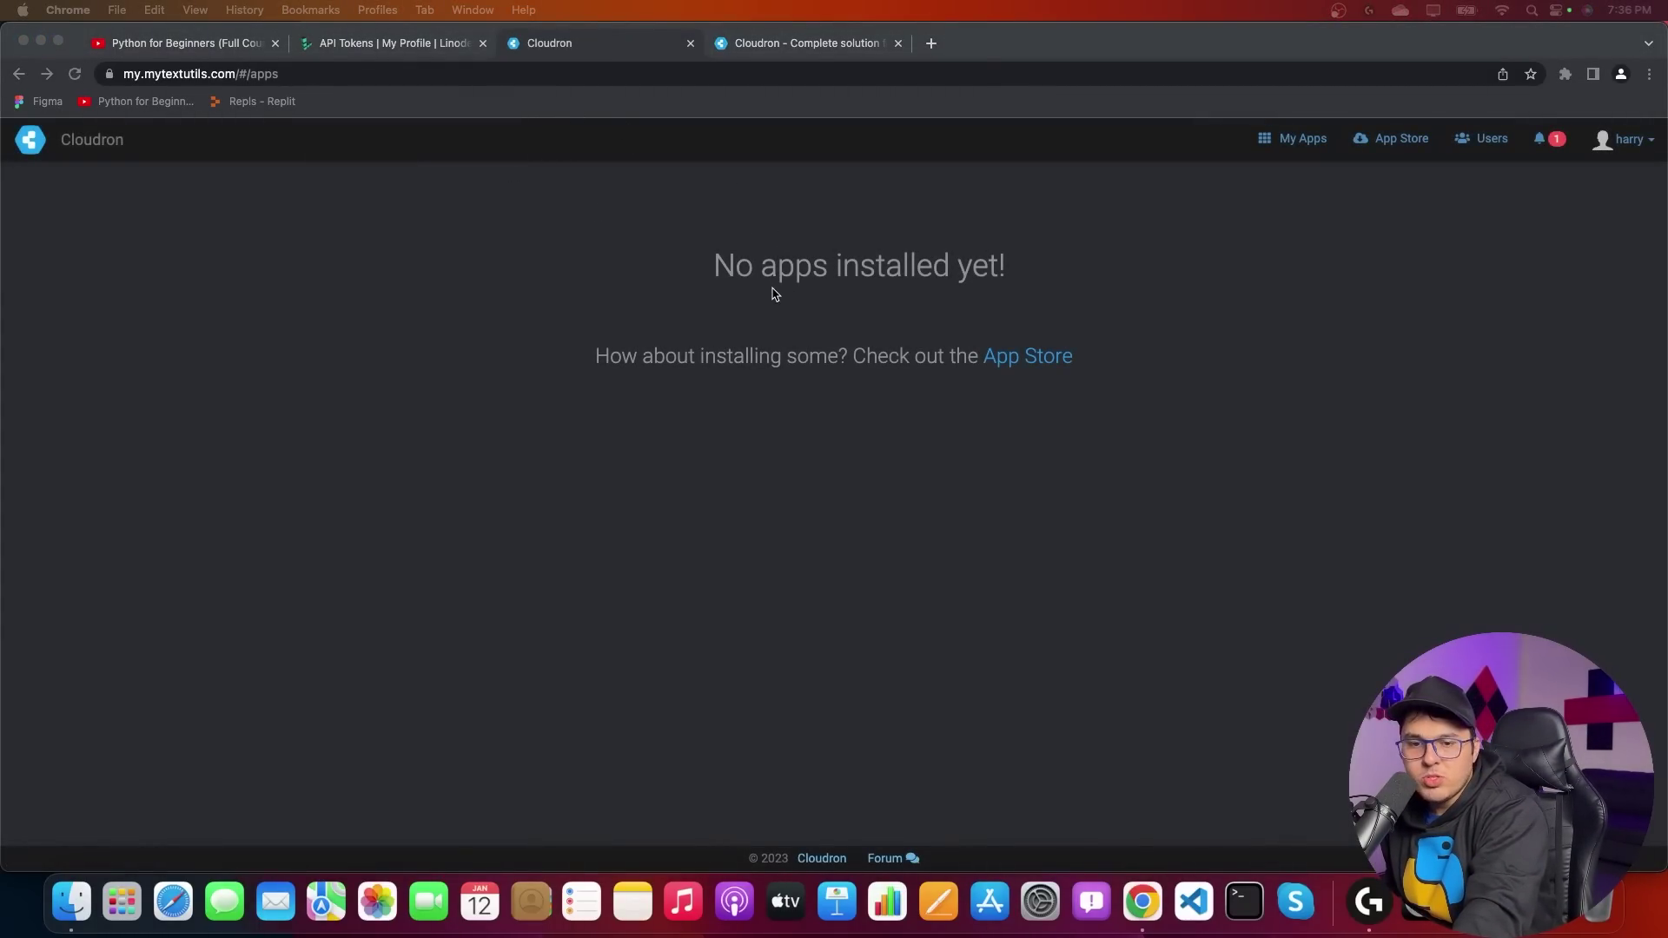
Open the App Store and try to sign up with Cloudron.io using the saved e-mail and password, accepting the license.
{"action": "left_click", "coordinate": [1038, 361]}
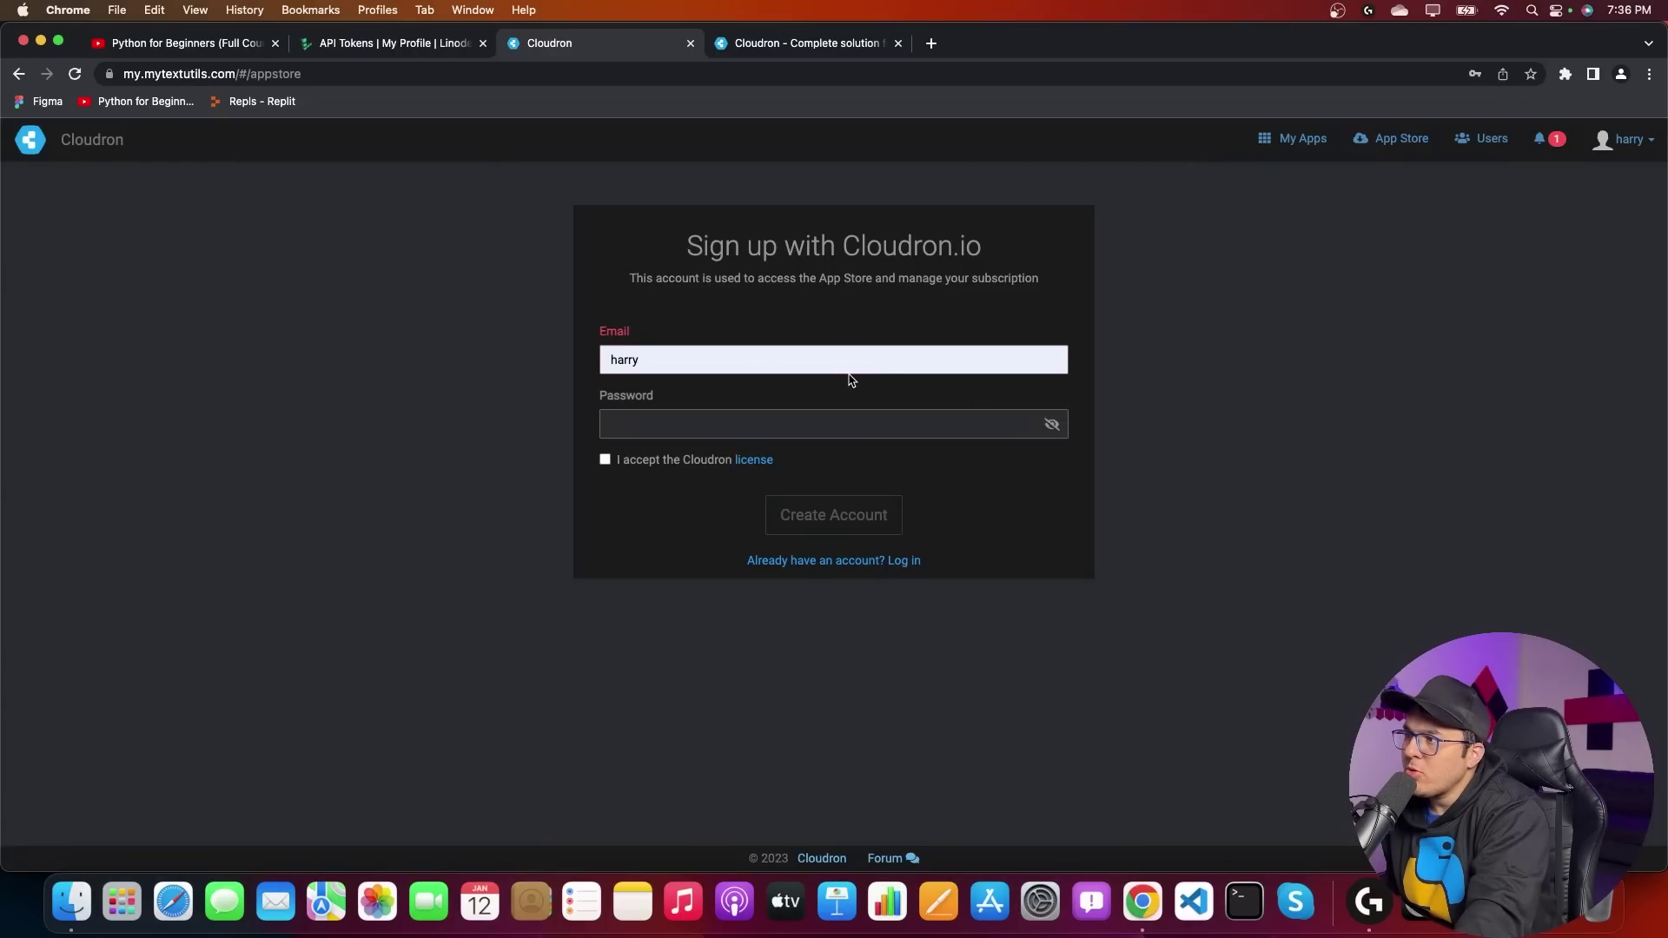
{"action": "left_click", "coordinate": [695, 362]}
{"action": "left_click", "coordinate": [786, 460]}
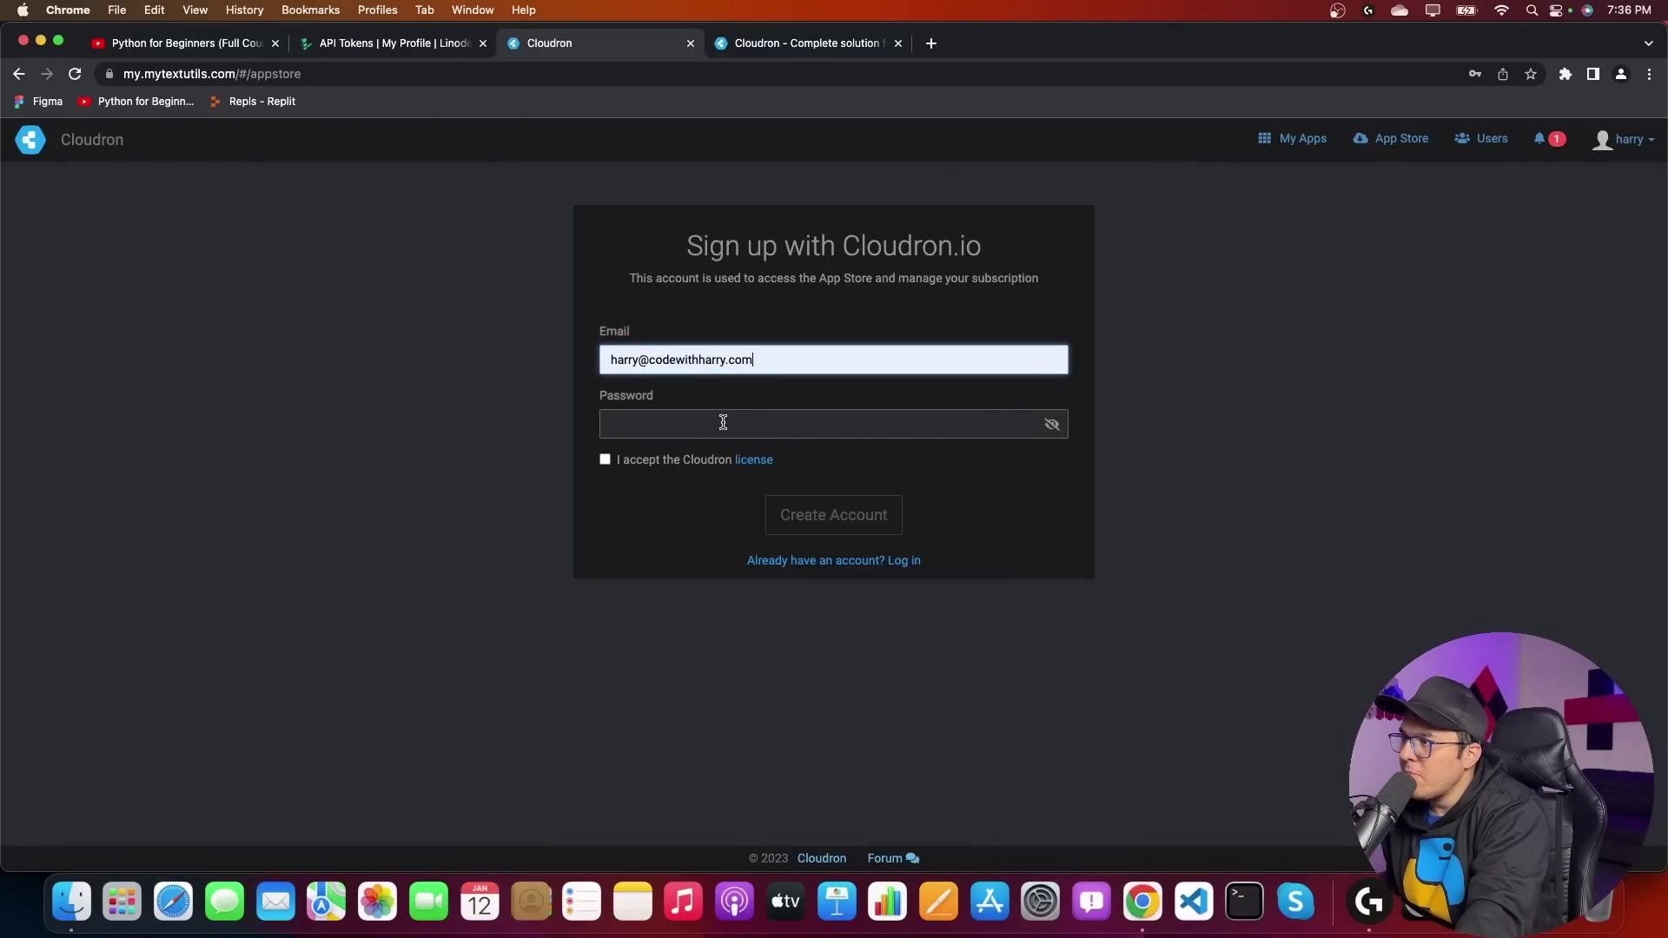
{"action": "left_click", "coordinate": [722, 423]}
{"action": "left_click", "coordinate": [770, 524]}
{"action": "left_click", "coordinate": [653, 461]}
{"action": "left_click", "coordinate": [877, 517]}
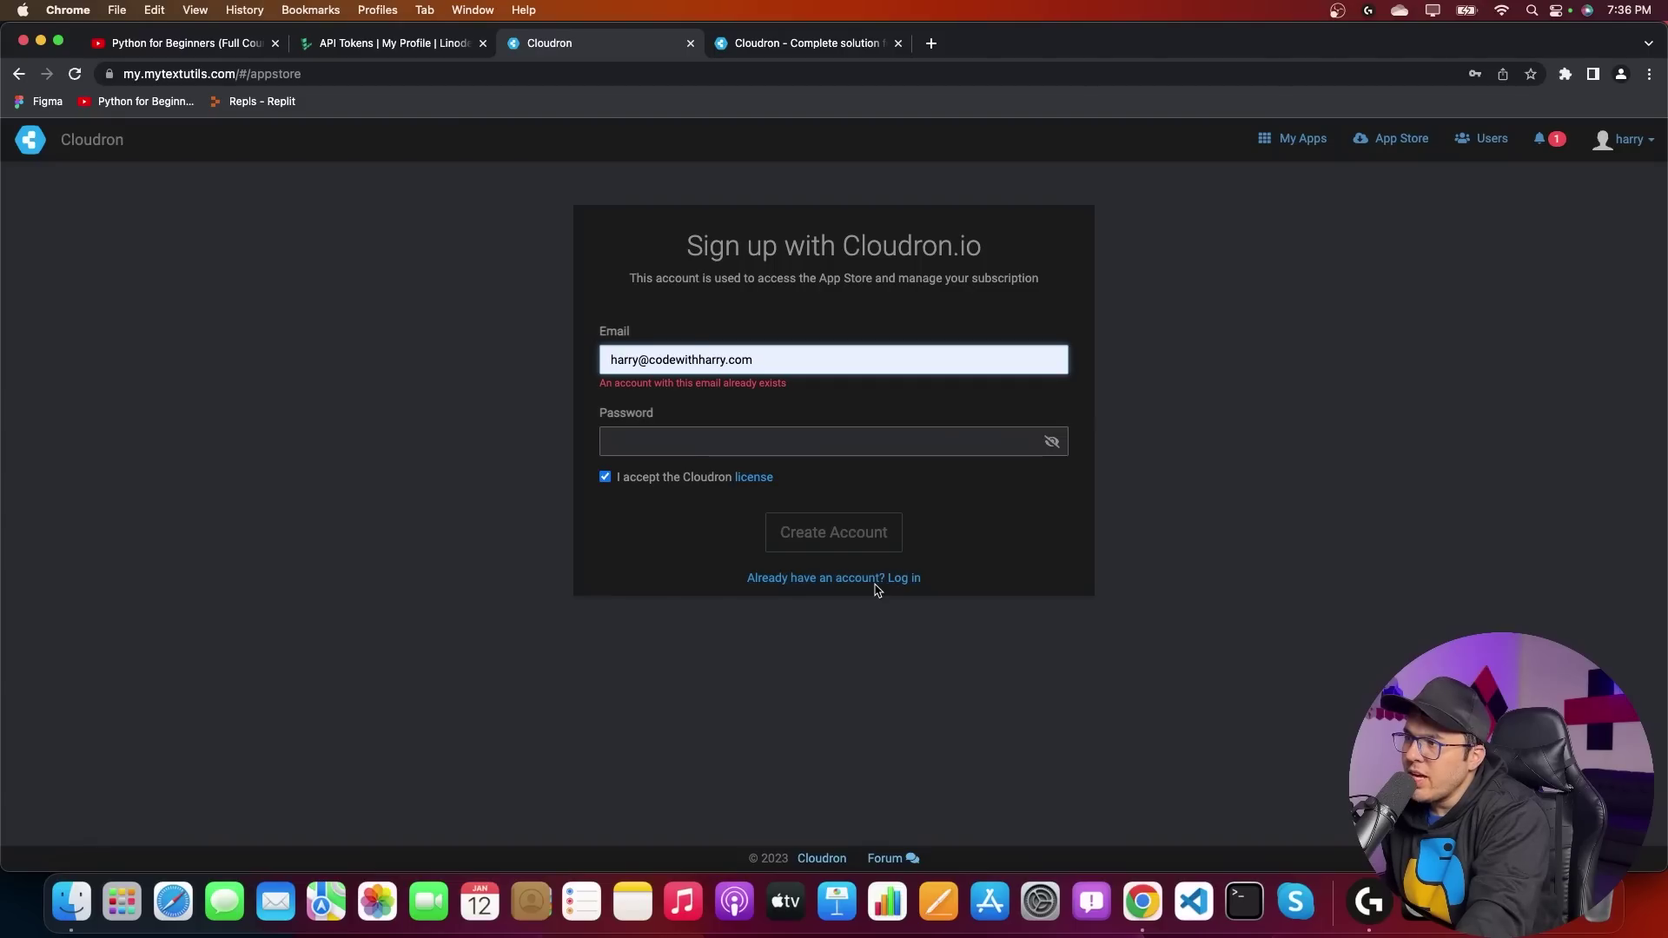
Switch to the existing-account login, fill in the saved e-mail and password, and log in to Cloudron.io.
{"action": "left_click", "coordinate": [903, 562]}
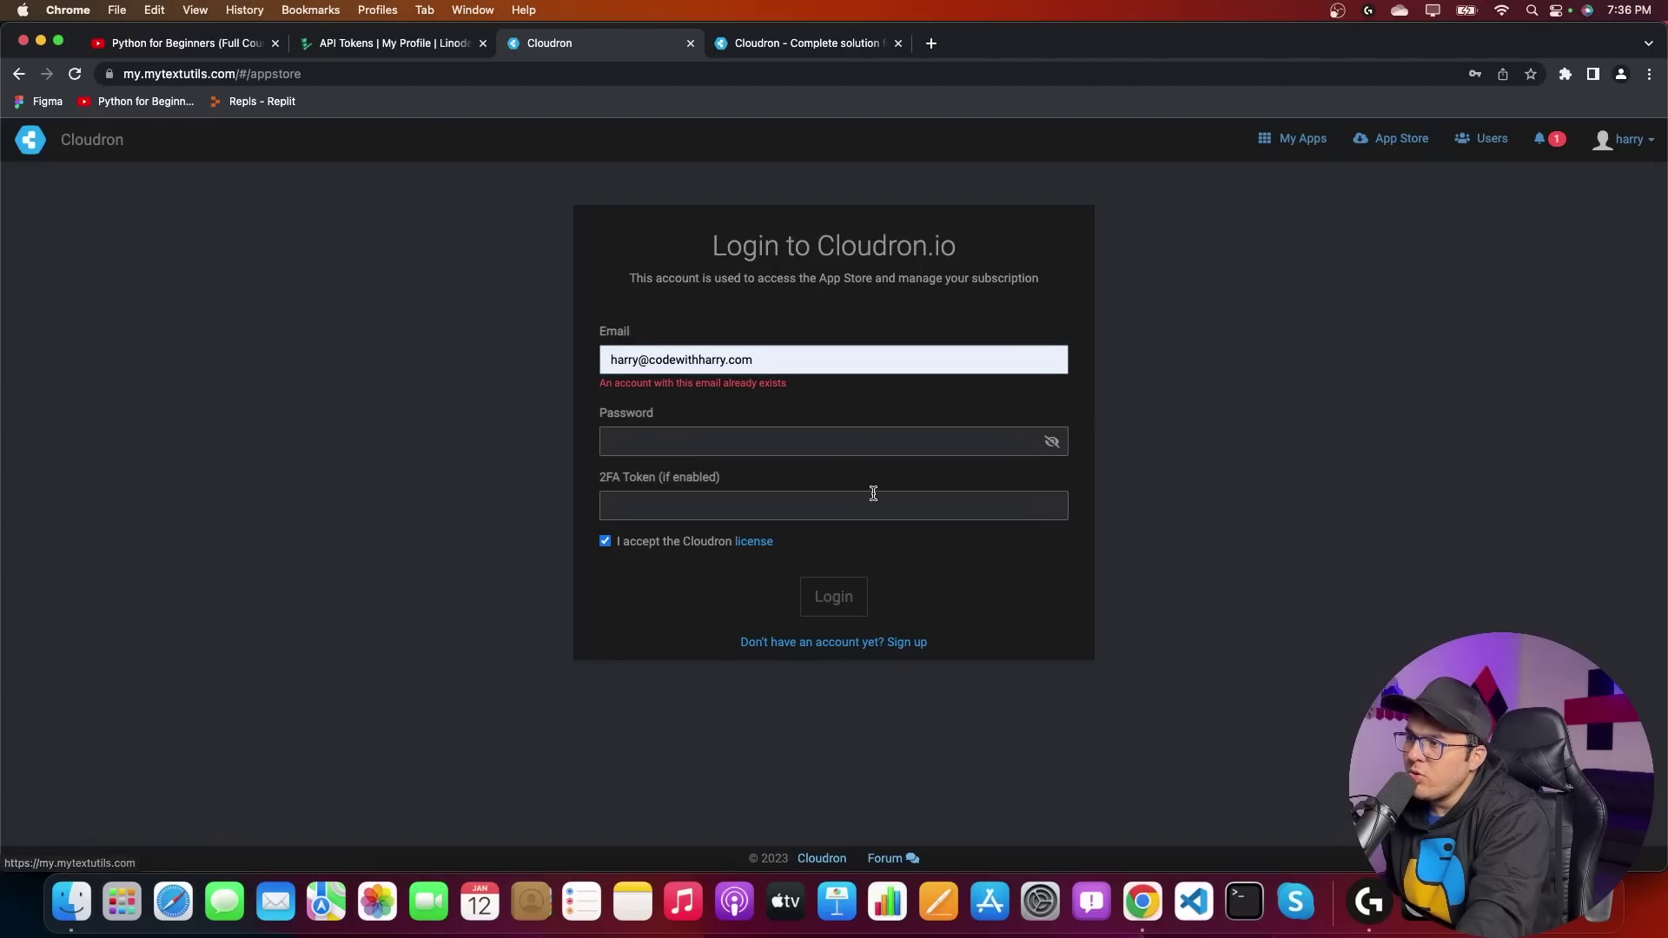
{"action": "left_click", "coordinate": [718, 363]}
{"action": "left_click", "coordinate": [773, 452]}
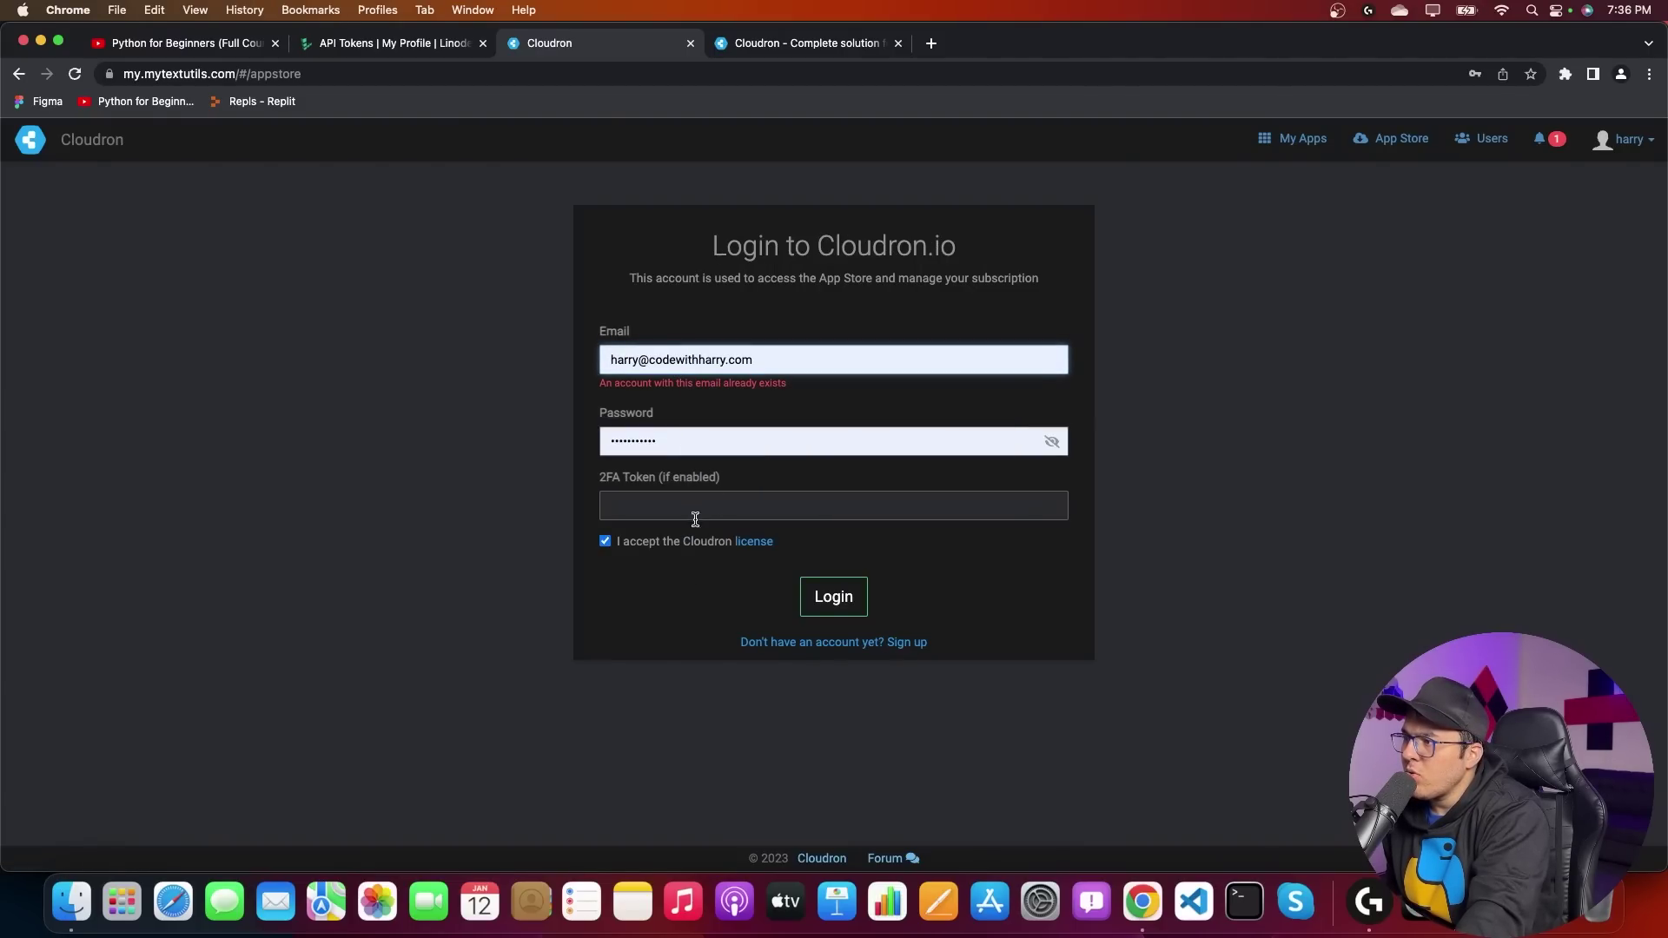
{"action": "left_click", "coordinate": [834, 596]}
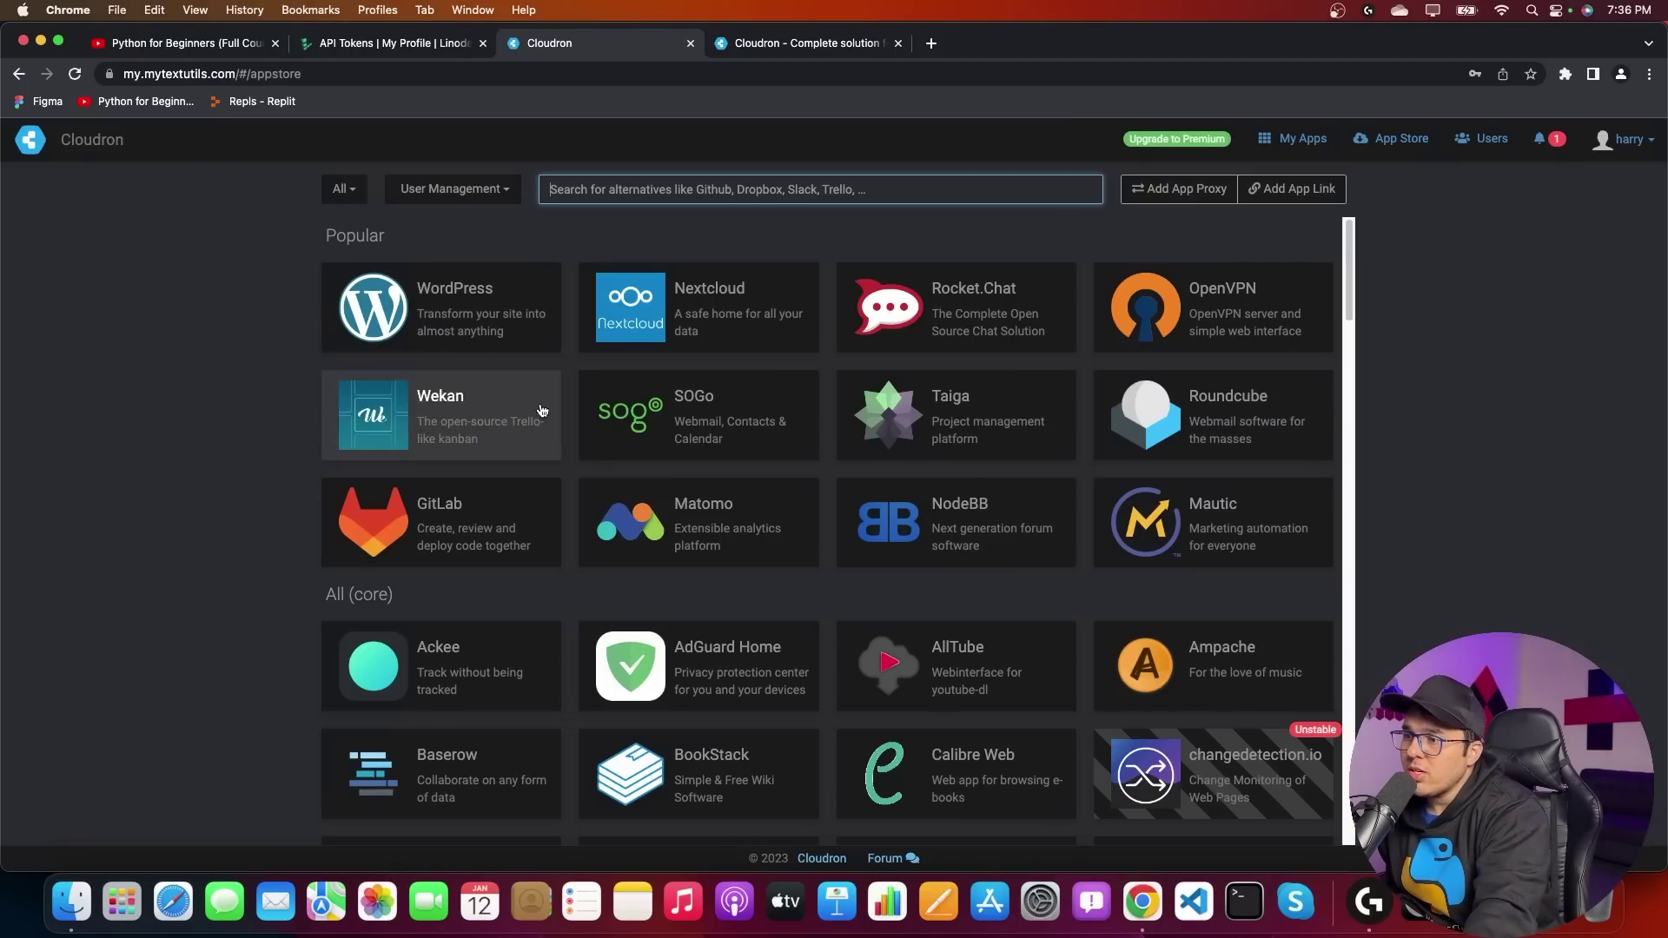
Browse the available apps in the Cloudron App Store catalogue.
{"action": "scroll", "coordinate": [622, 543], "scroll_direction": "down", "scroll_amount": 6}
{"action": "scroll", "coordinate": [642, 582], "scroll_direction": "down", "scroll_amount": 6}
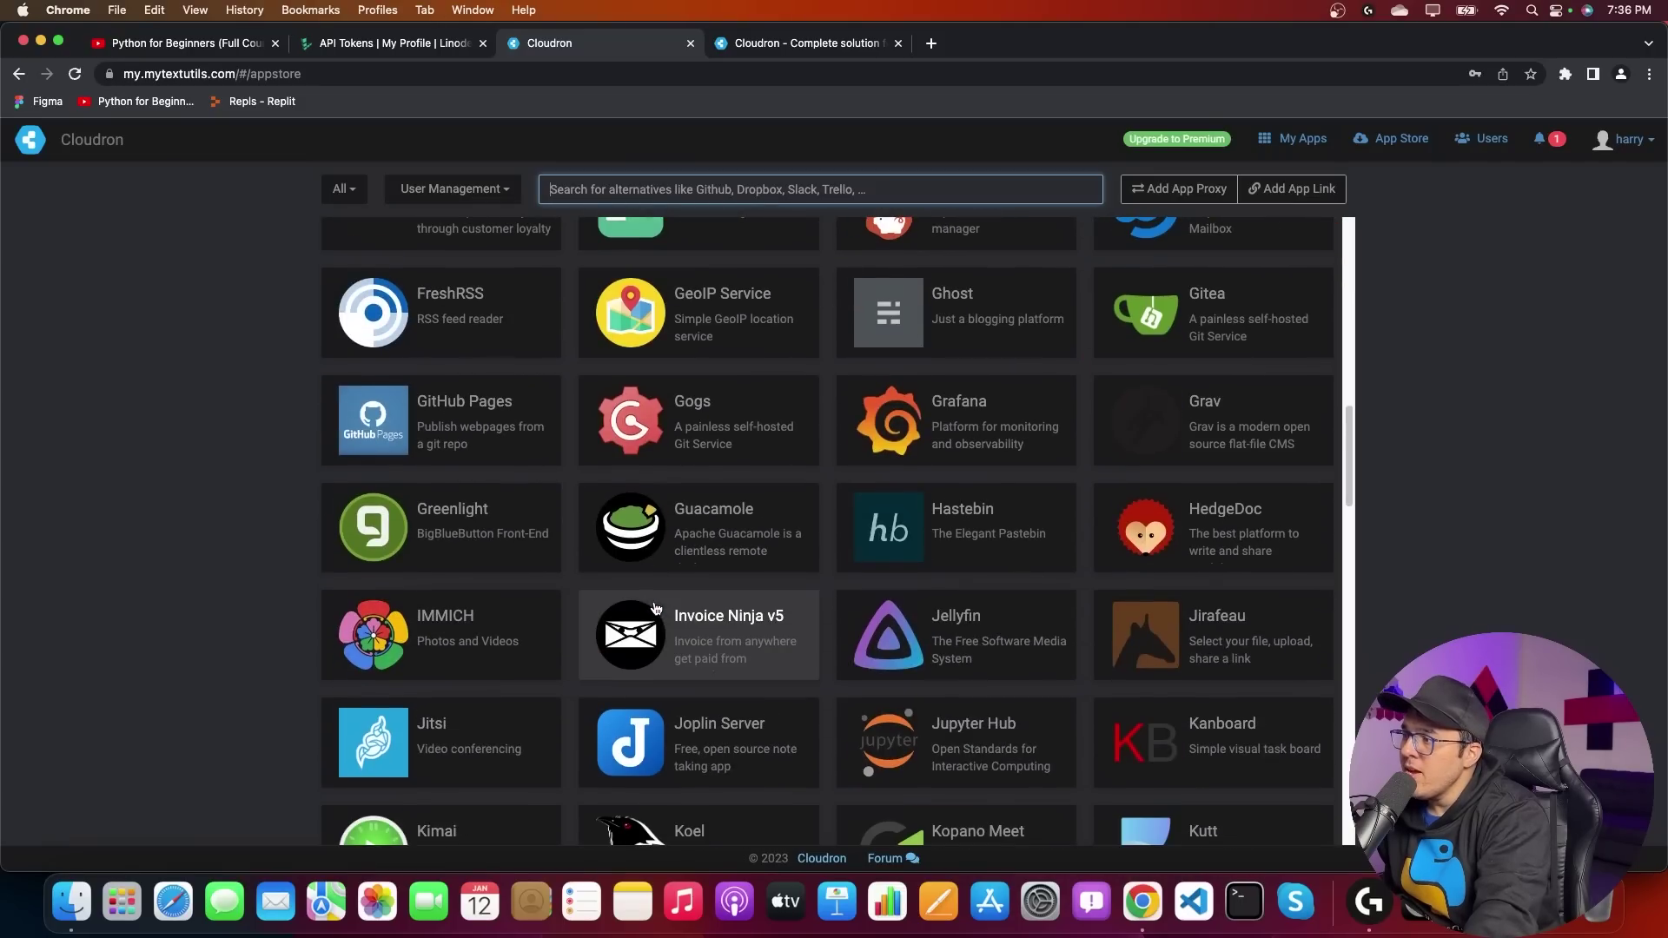
{"action": "scroll", "coordinate": [669, 621], "scroll_direction": "down", "scroll_amount": 8}
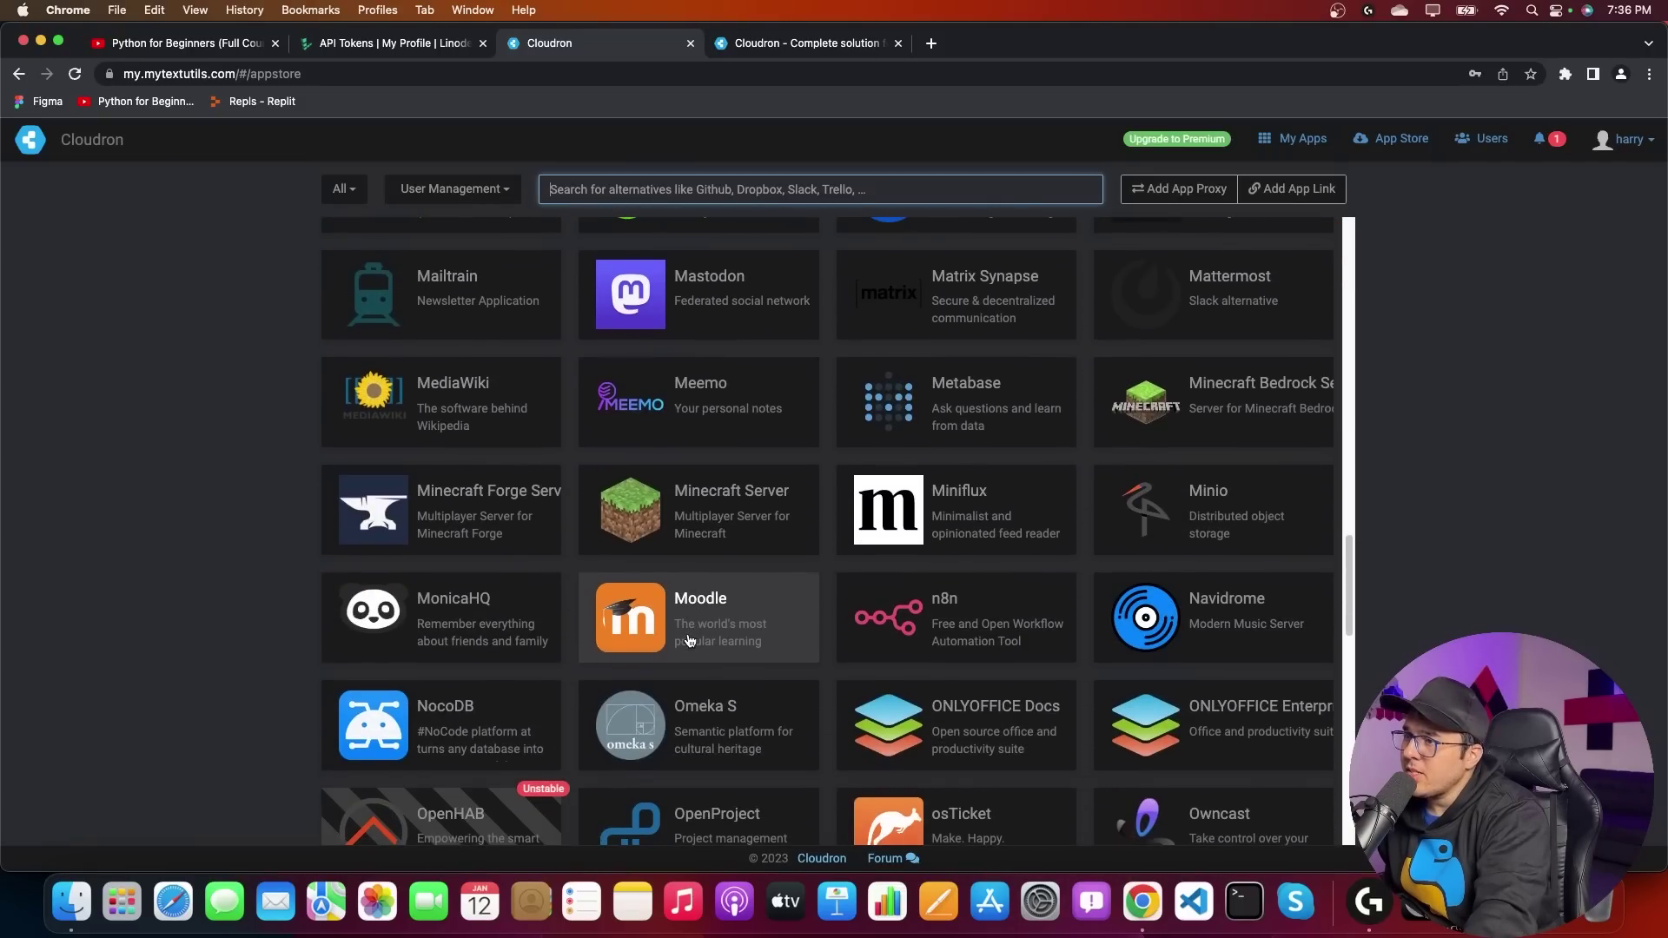